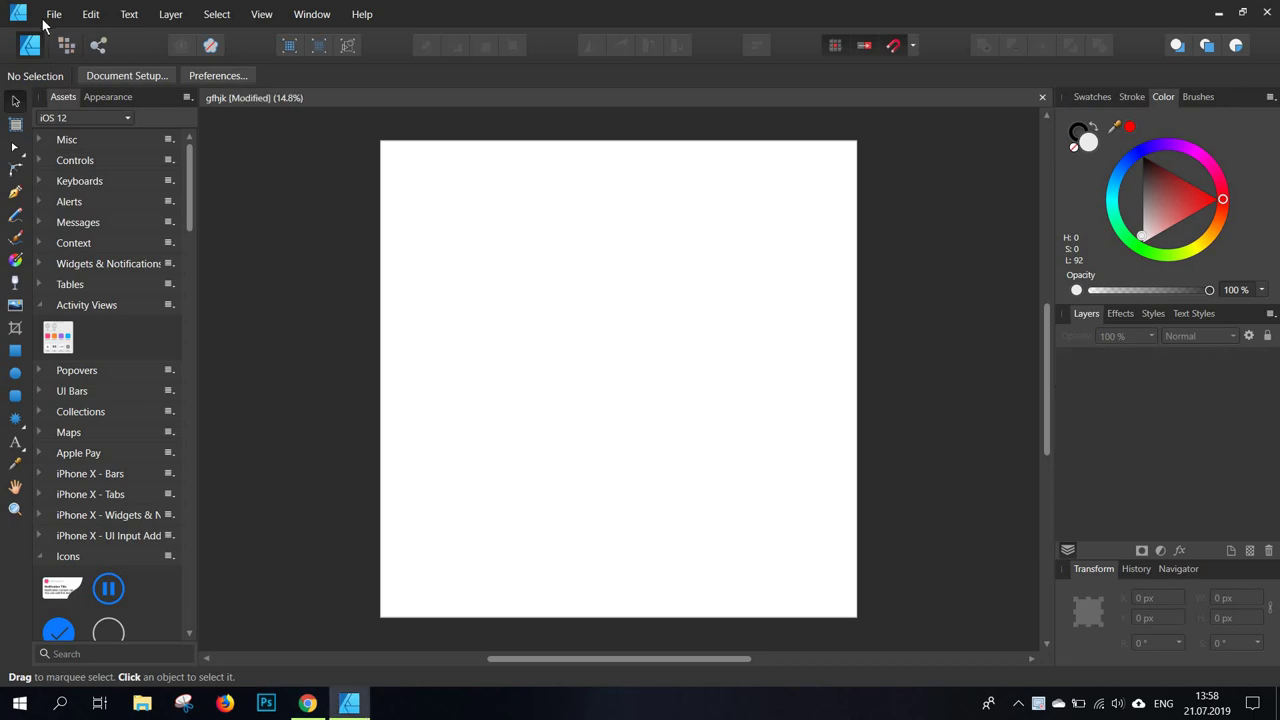
# - Check in the document setup's colour settings that Transparent Background is turned off
pyautogui.click(45, 18)
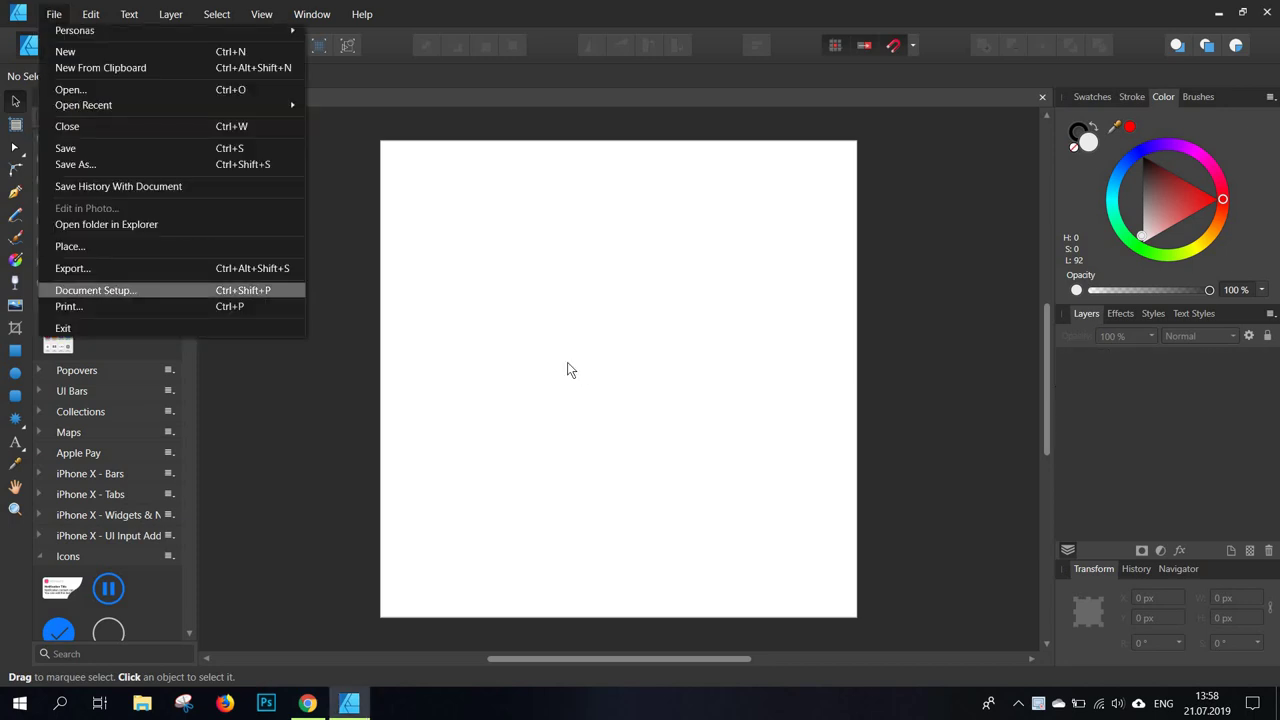
pyautogui.click(96, 290)
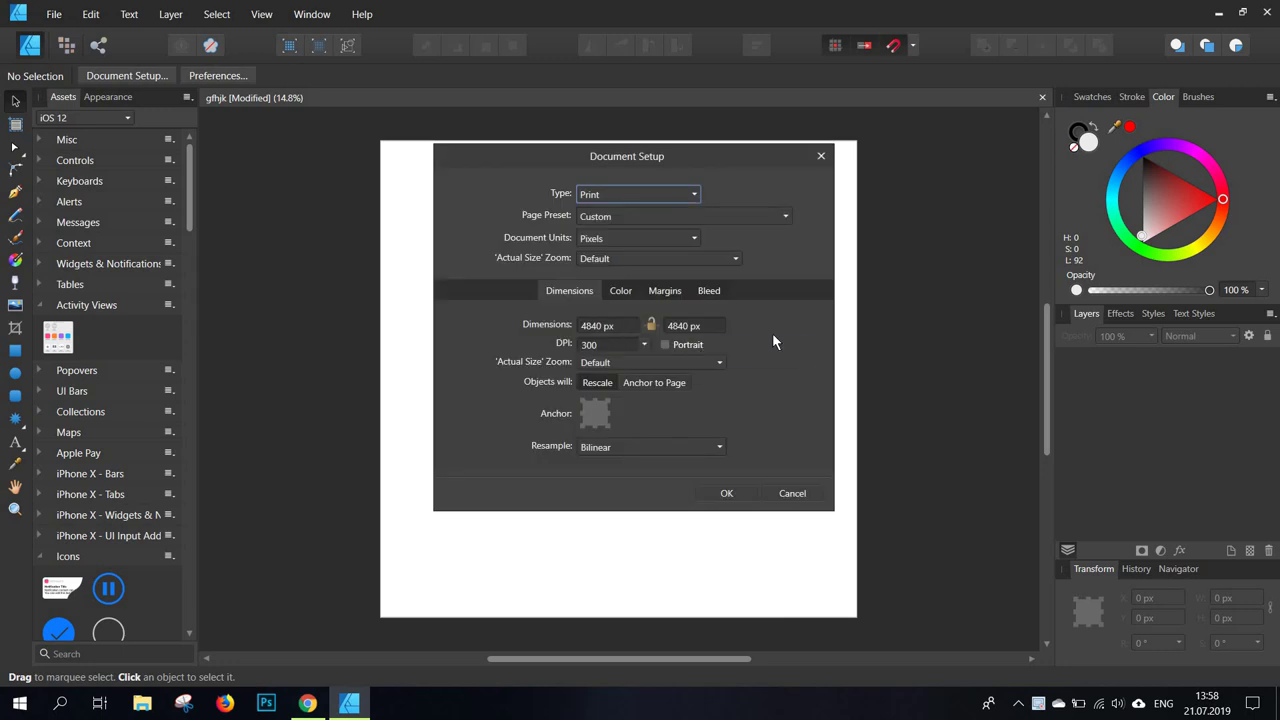
pyautogui.click(619, 291)
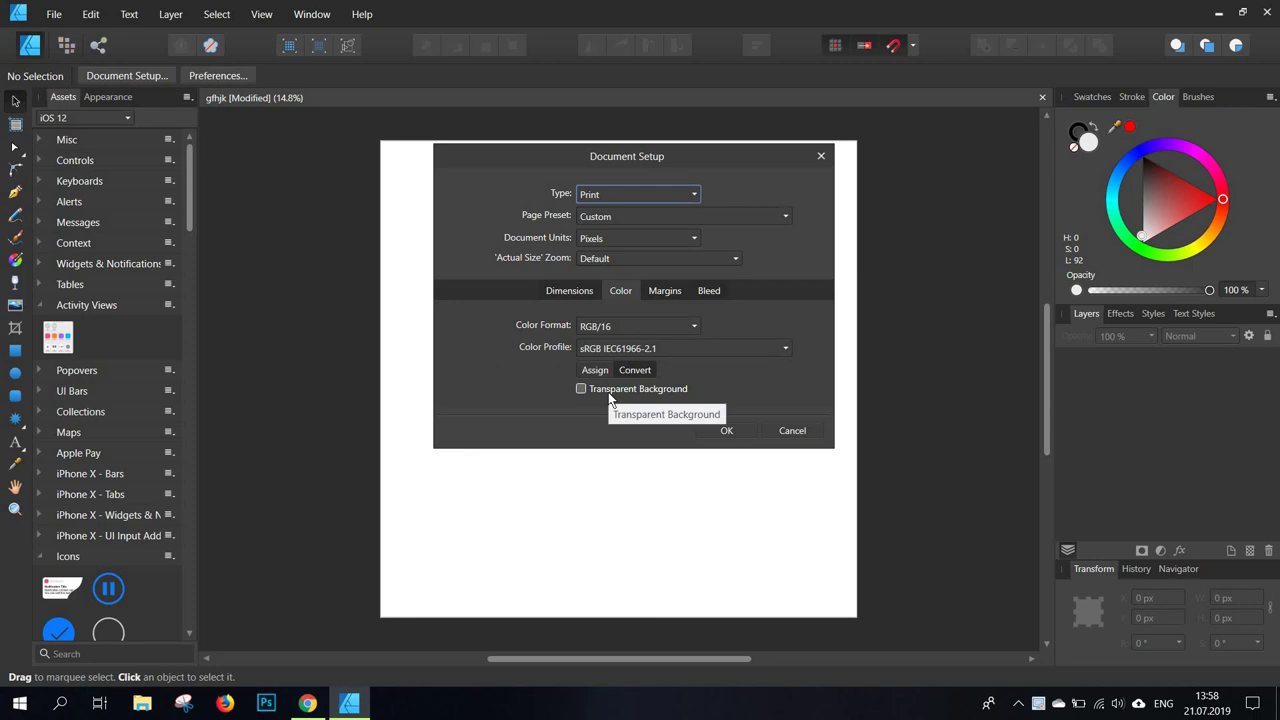
pyautogui.click(627, 389)
pyautogui.click(627, 388)
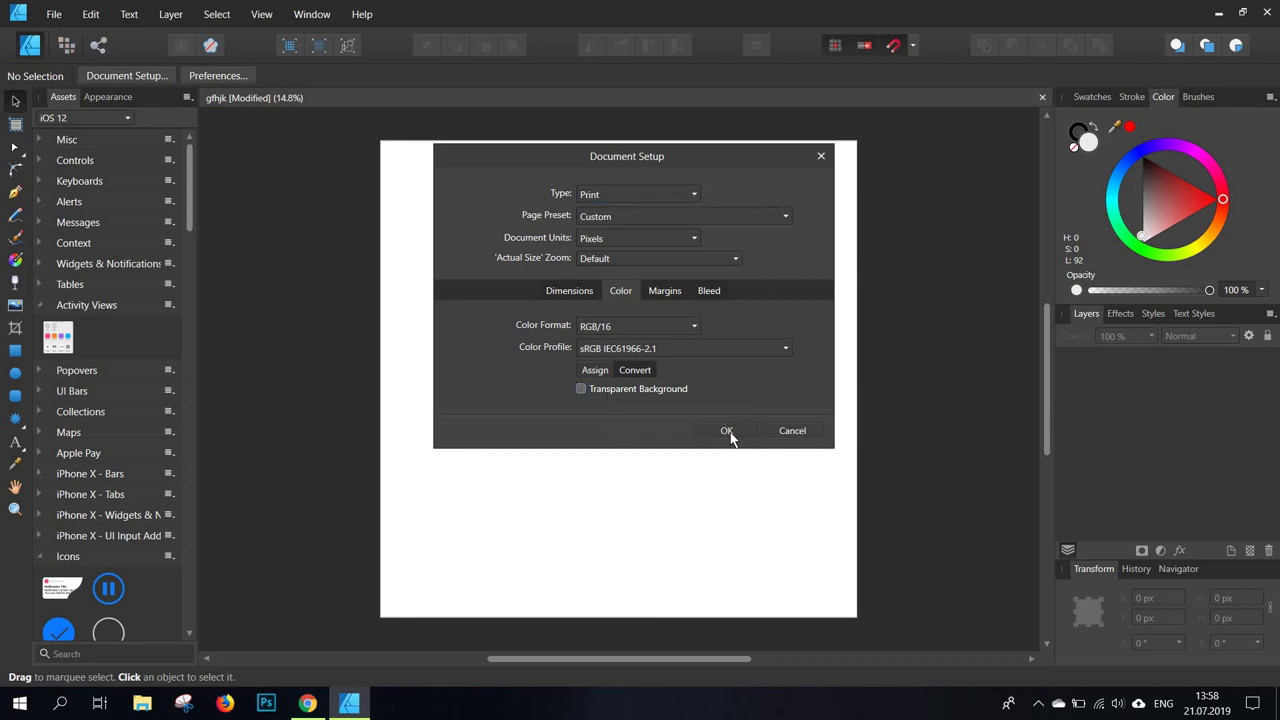
pyautogui.press('Return')
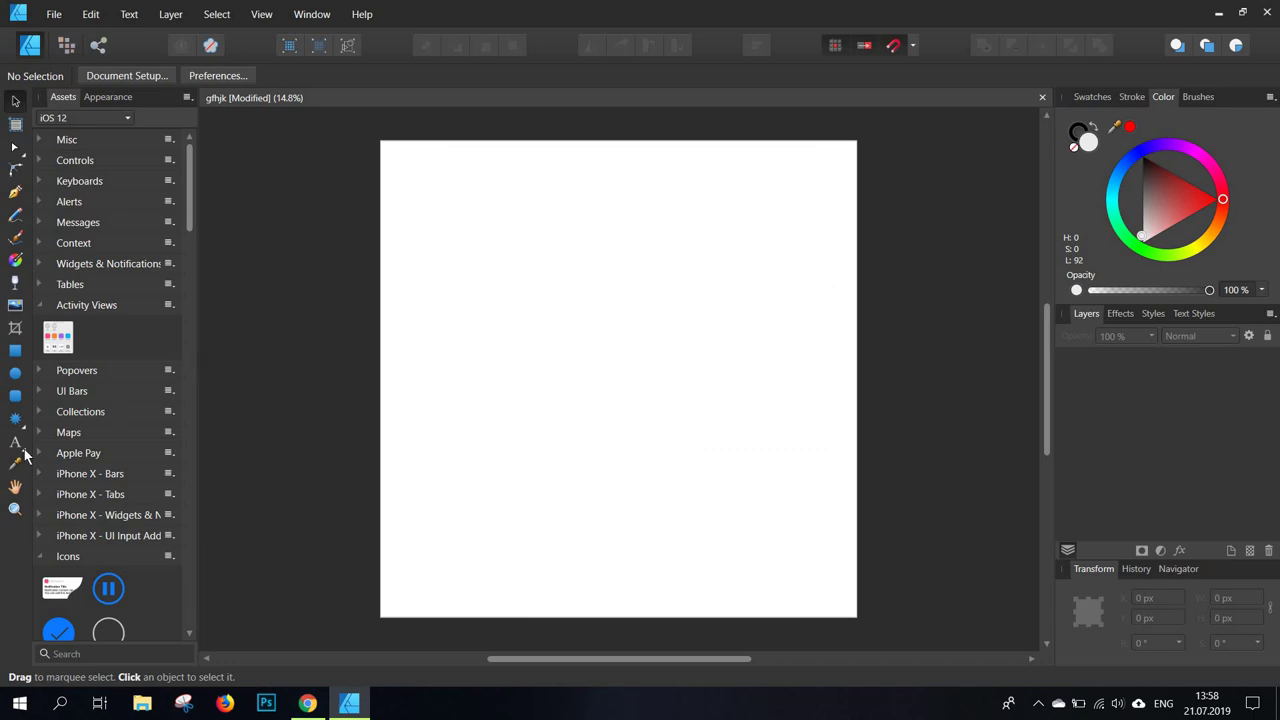
# - Add the artistic text "WOW" to the blank page at a font size of about 268 pt
pyautogui.click(22, 448)
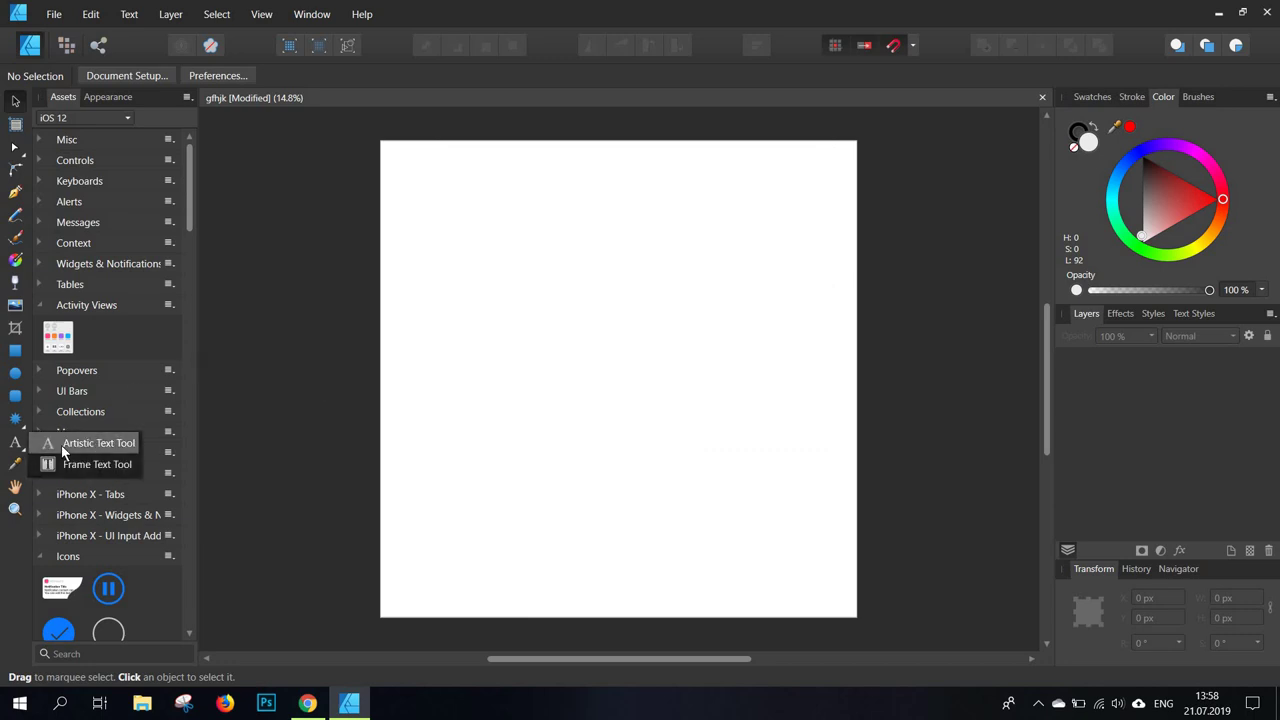
pyautogui.click(61, 445)
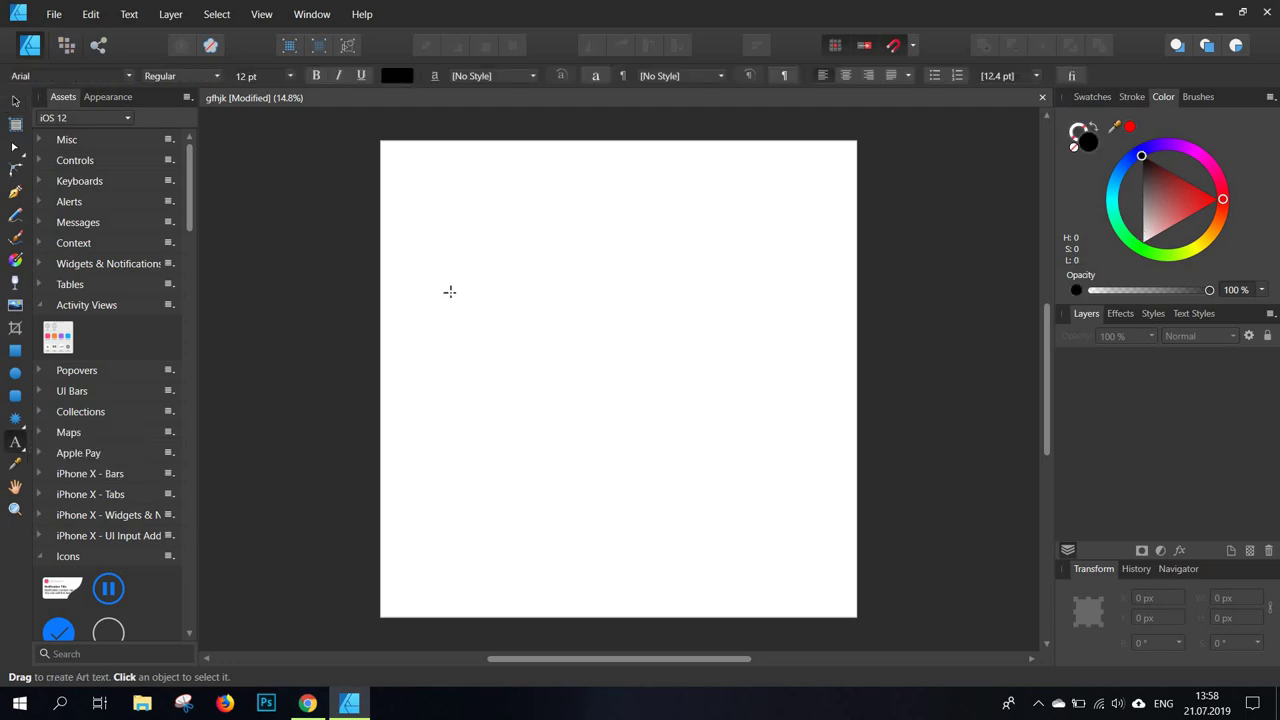
pyautogui.moveTo(463, 300); pyautogui.dragTo(560, 377)
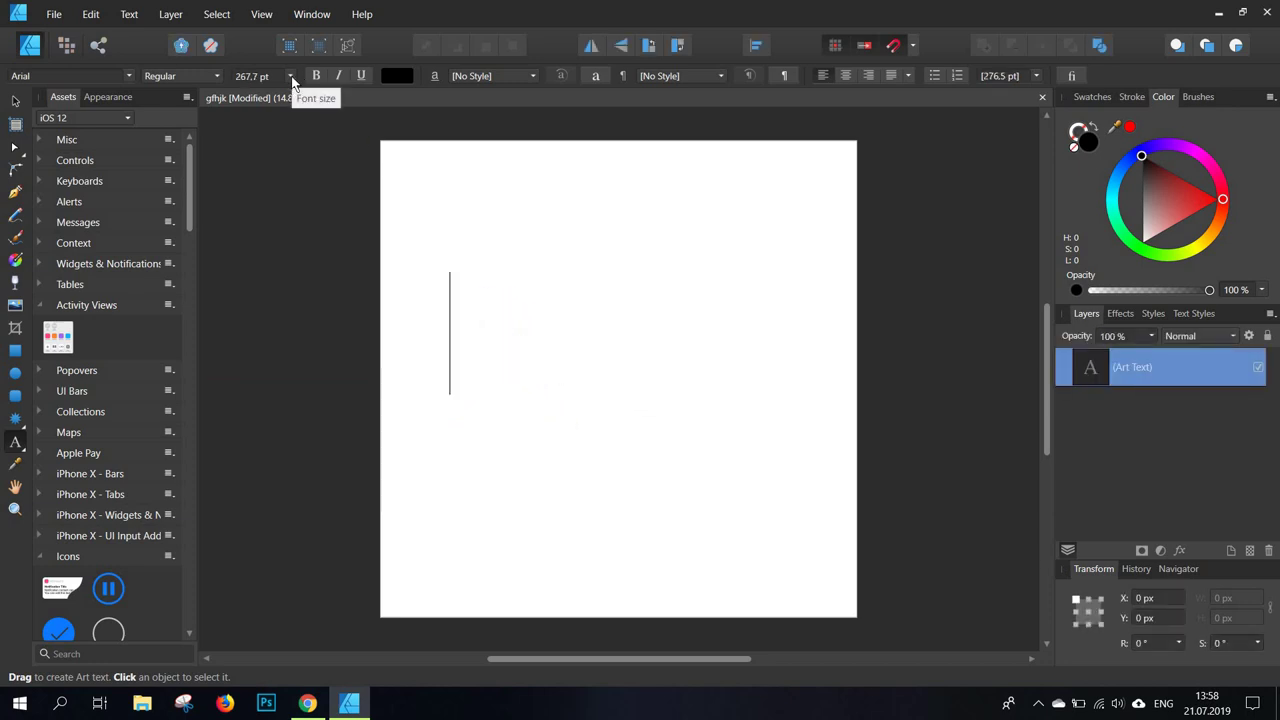
pyautogui.write('WOW')
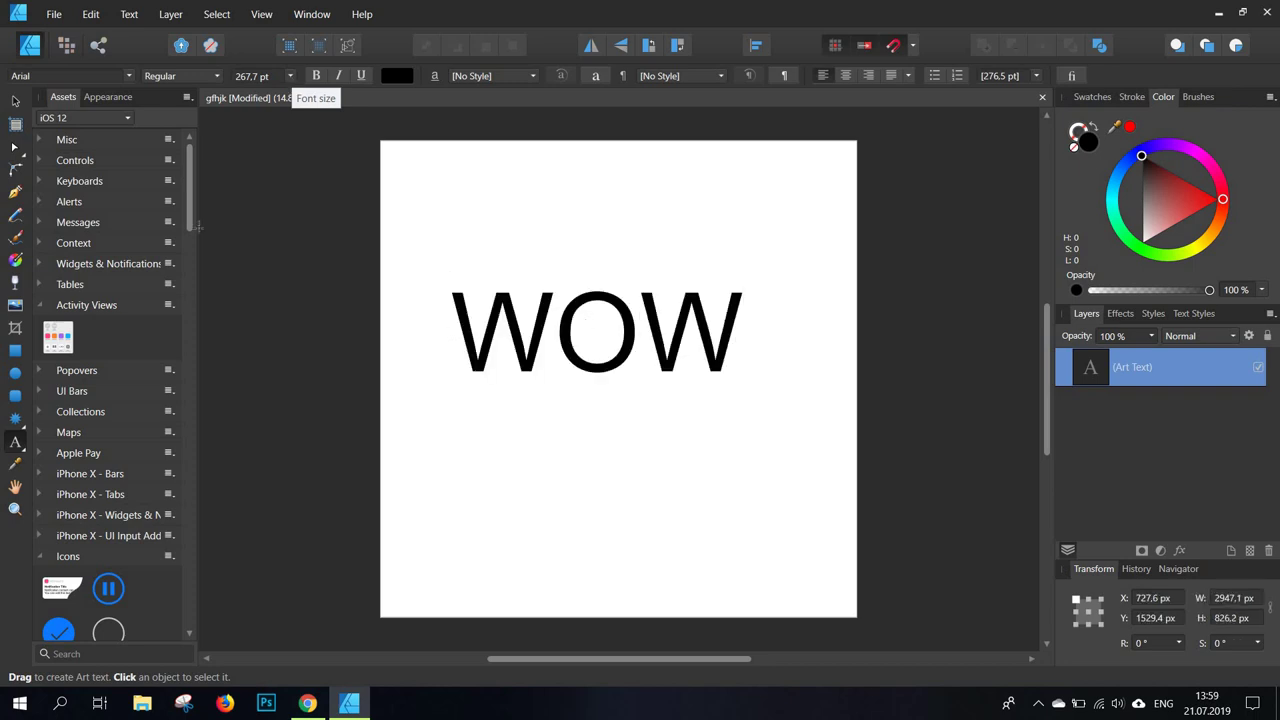
pyautogui.press('Escape')
# - Set the font size of the whole WOW text to 288 pt
pyautogui.doubleClick(492, 342)
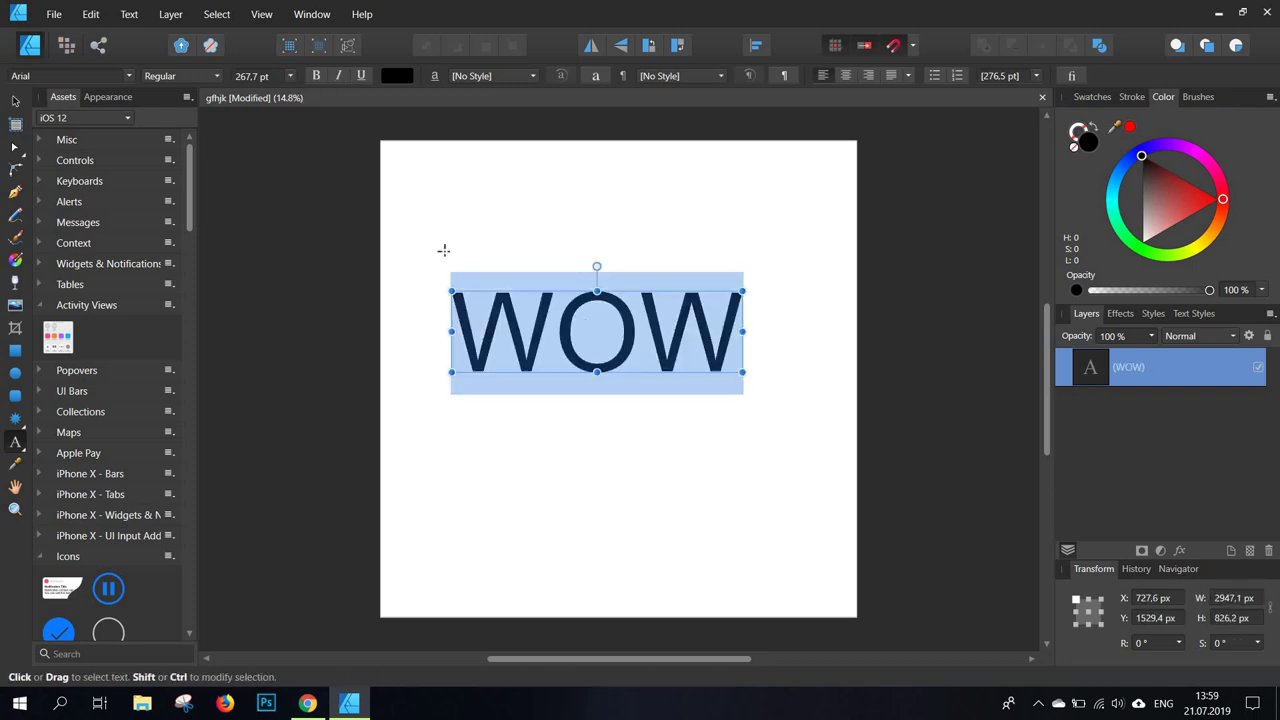
pyautogui.click(289, 77)
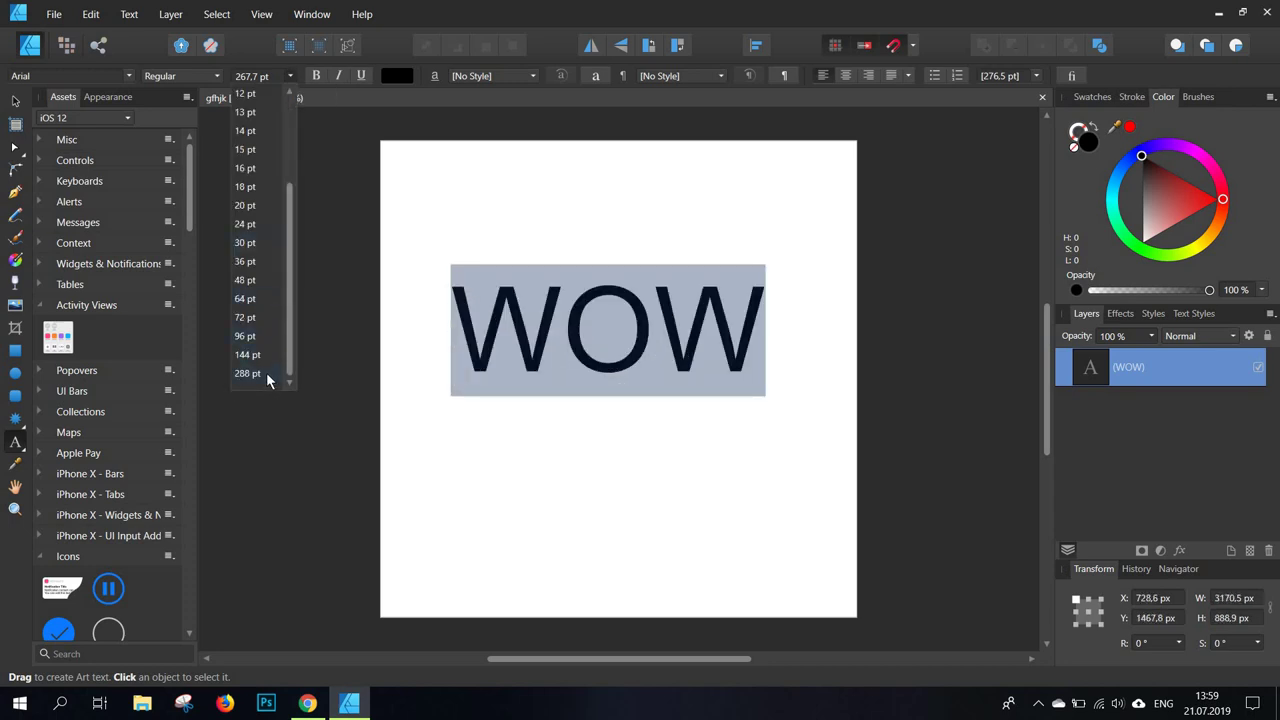
pyautogui.click(267, 376)
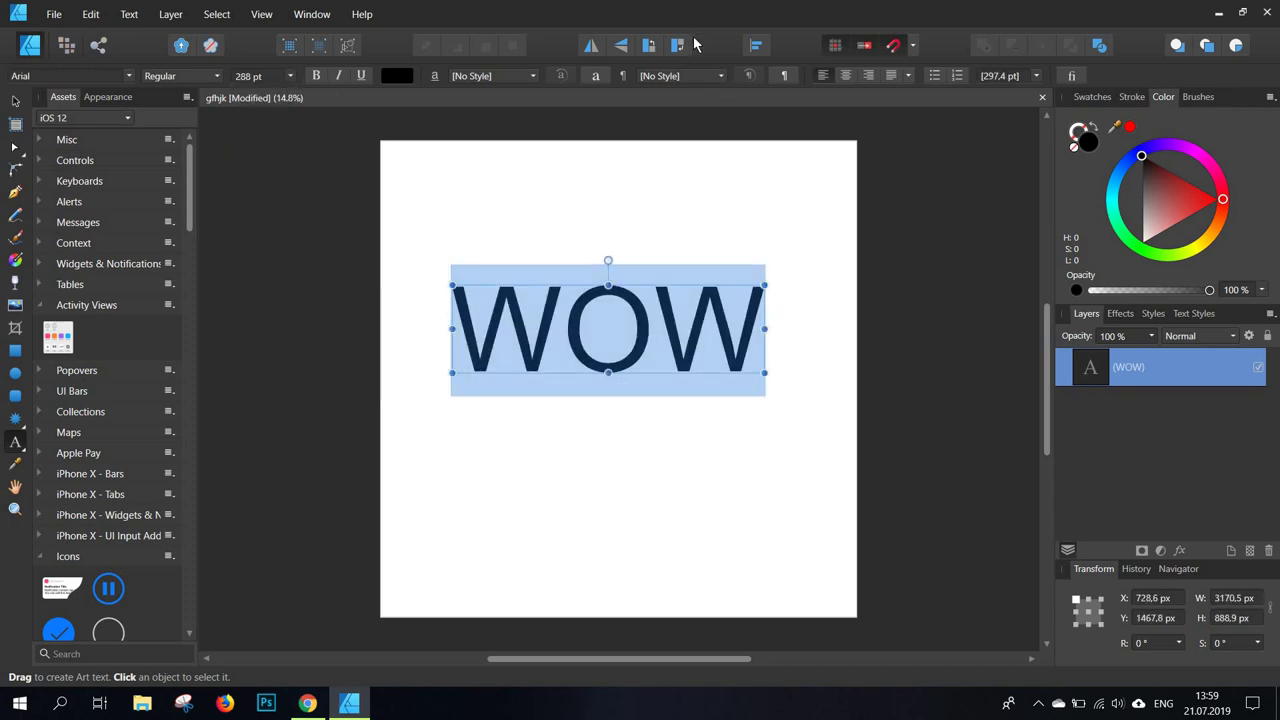
# - Centre the WOW text horizontally and vertically on the page
pyautogui.click(756, 47)
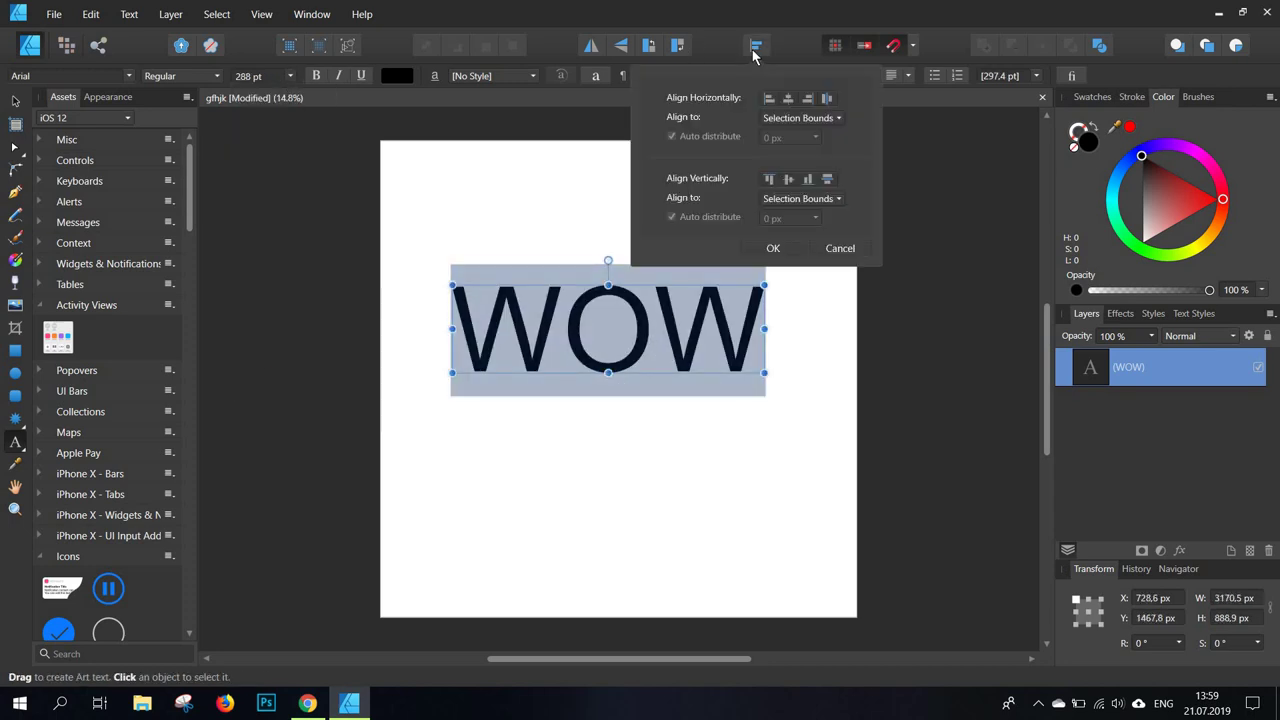
pyautogui.click(788, 98)
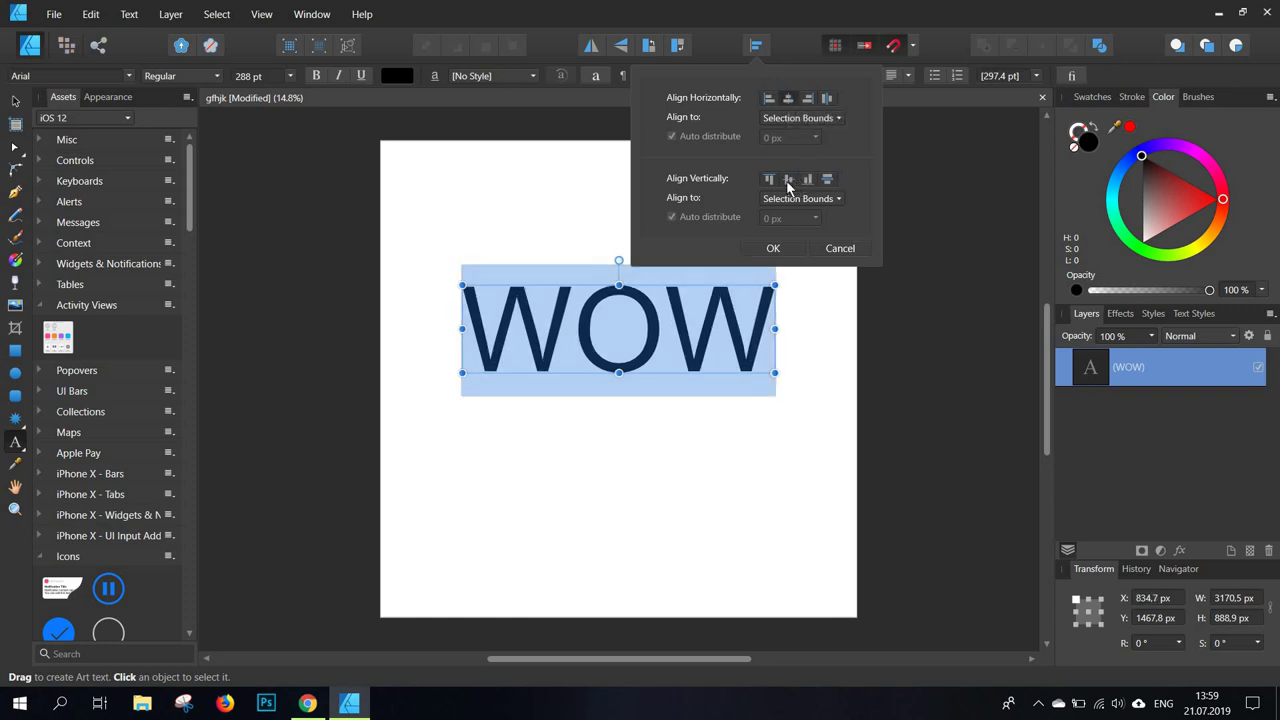
pyautogui.click(788, 186)
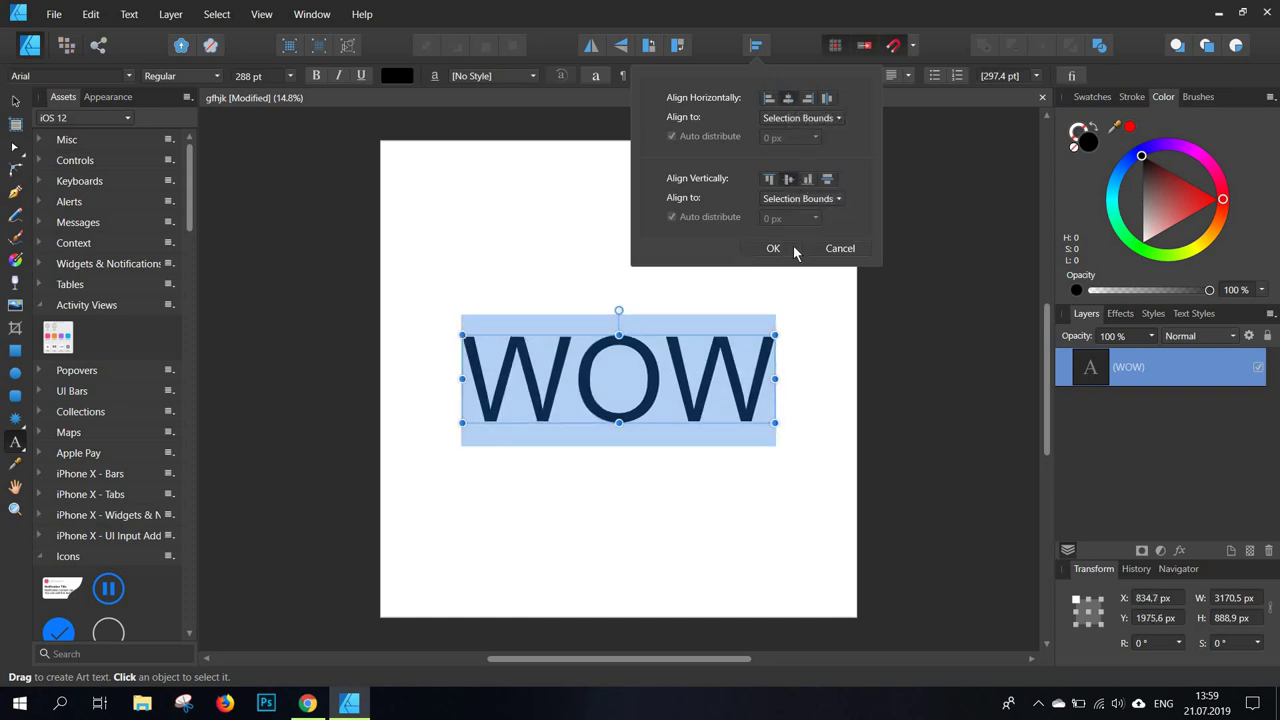
pyautogui.click(790, 247)
pyautogui.press('Escape')
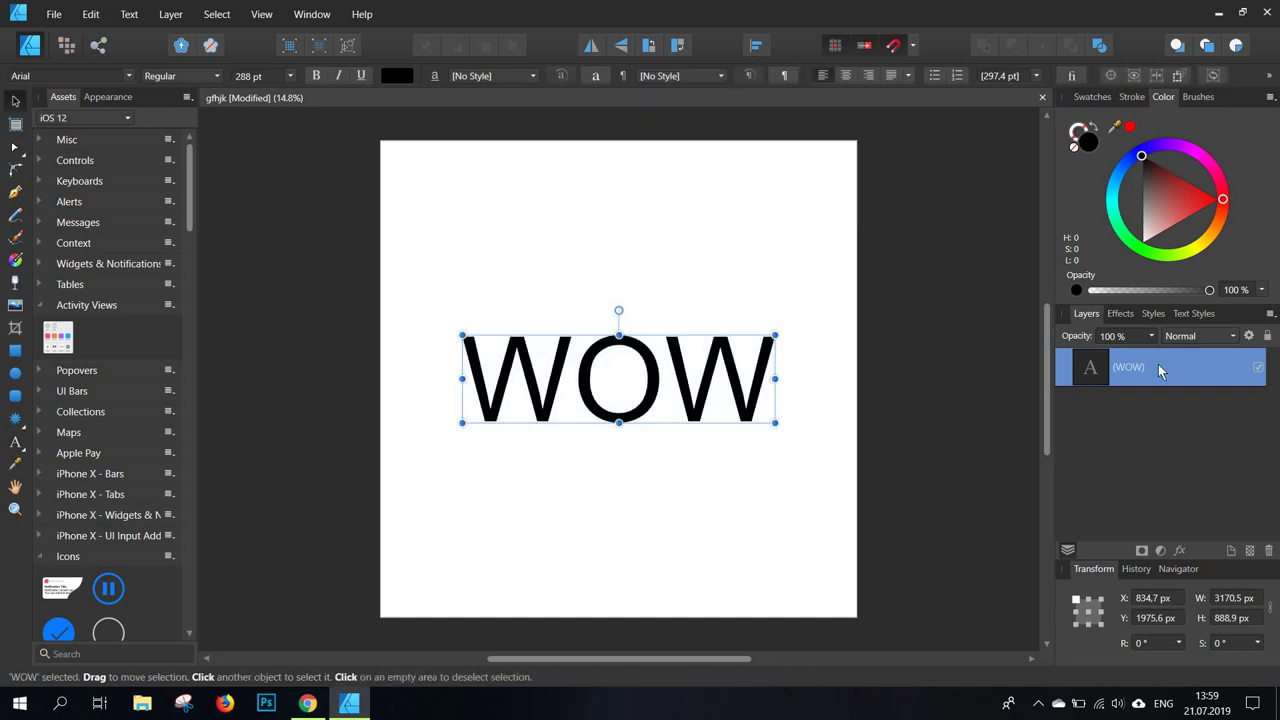
# - Make the WOW text bold, keeping the Arial font
pyautogui.click(316, 79)
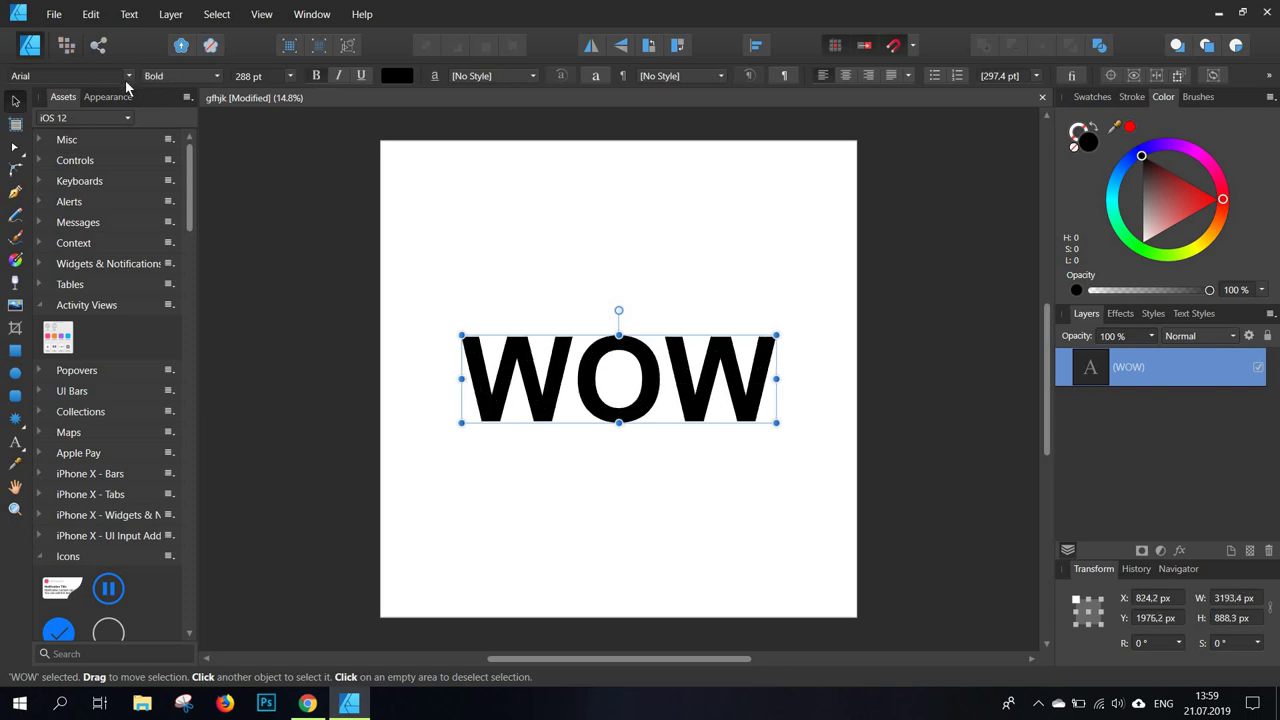
pyautogui.click(70, 76)
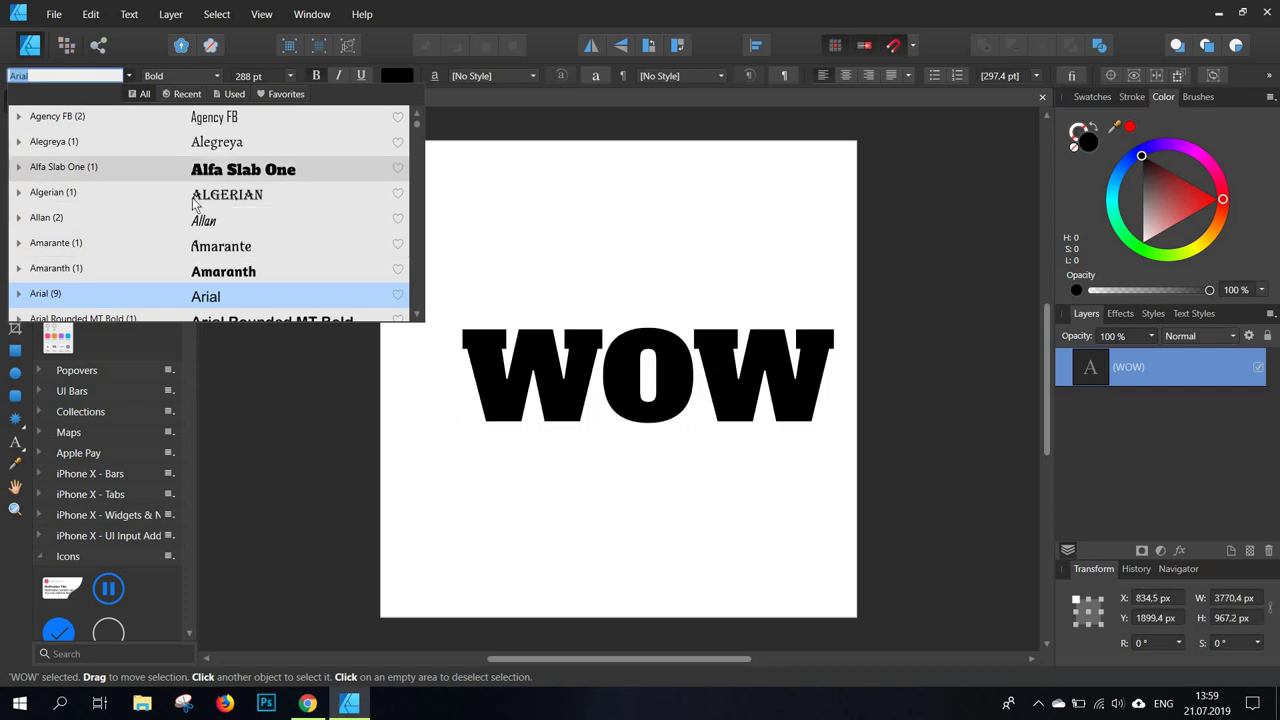
pyautogui.click(502, 481)
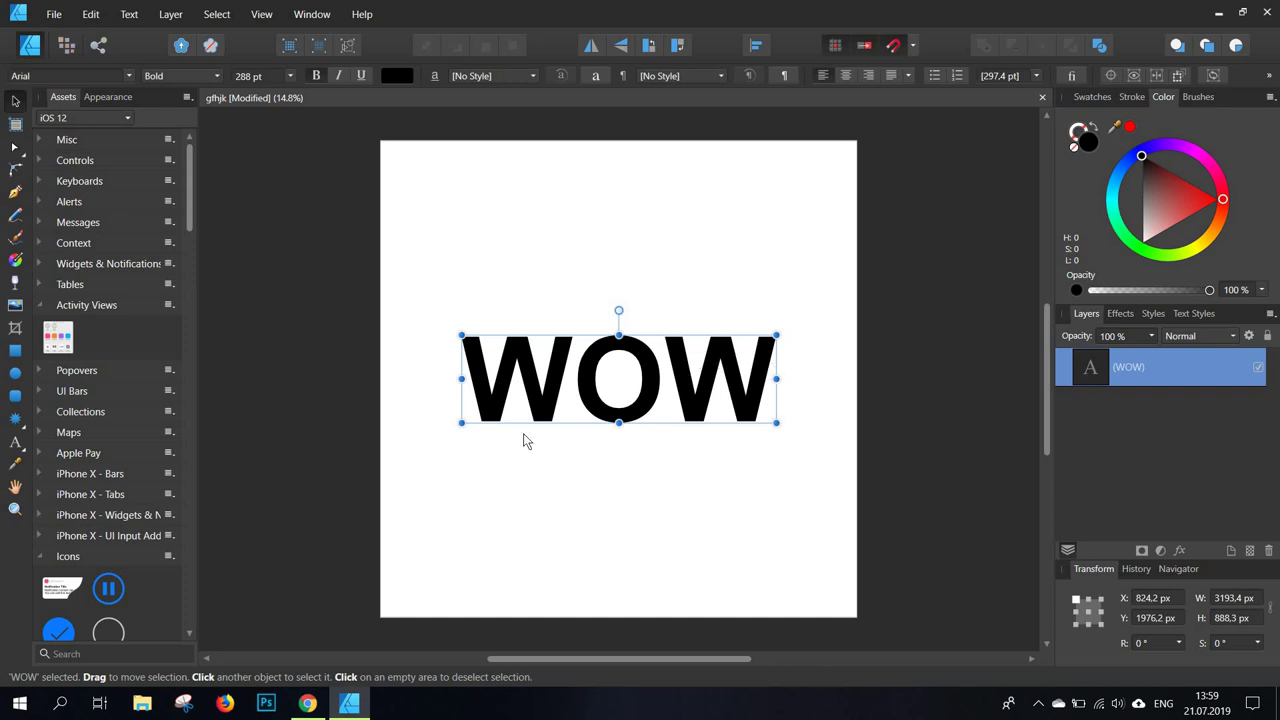
# - Convert the WOW text to curves and select its individual letters with the Node tool to show their nodes
pyautogui.rightClick(677, 373)
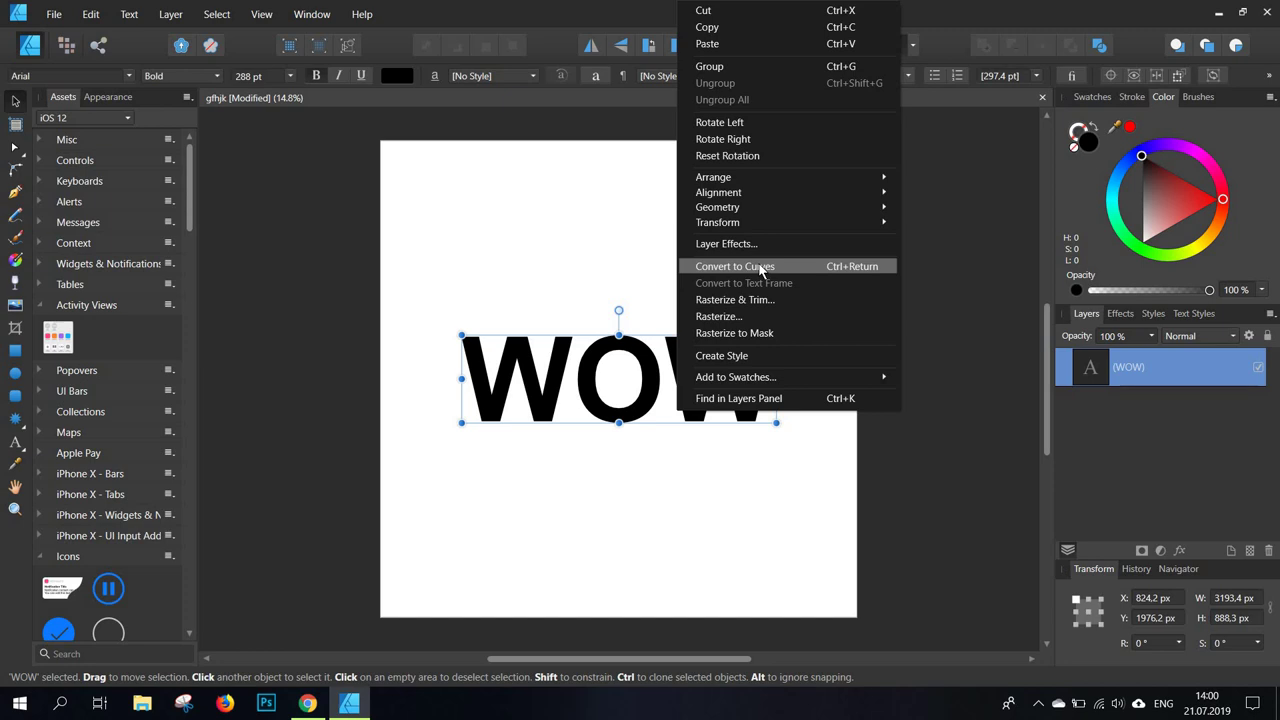
pyautogui.click(760, 268)
pyautogui.click(543, 405)
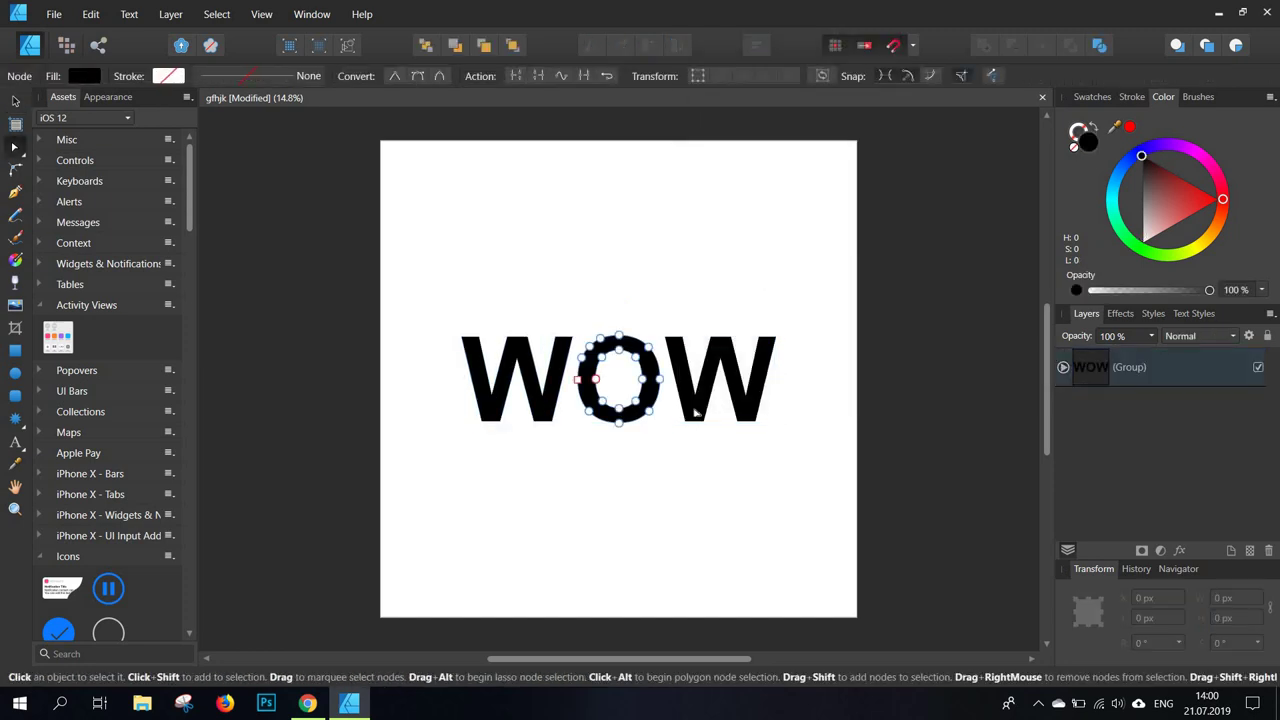
pyautogui.click(680, 421)
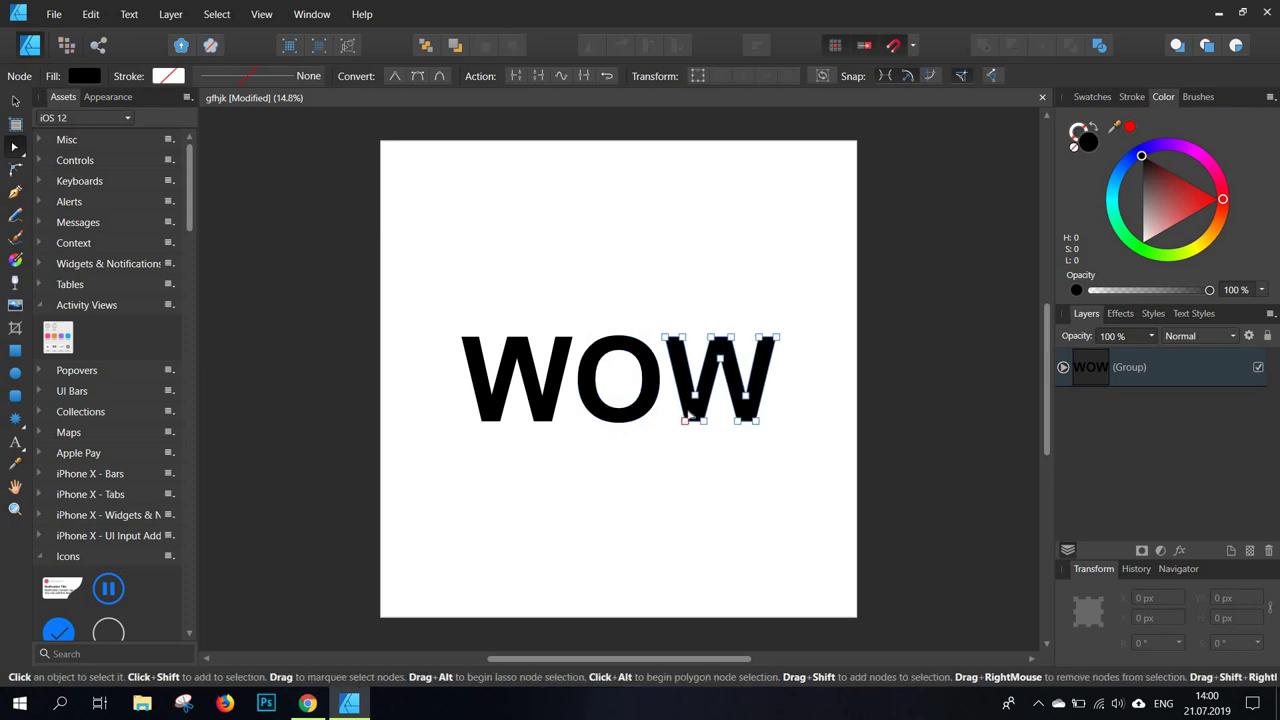
# - Convert the upper-left corner node of the first W to a smooth node
pyautogui.scroll(5, 462, 391)
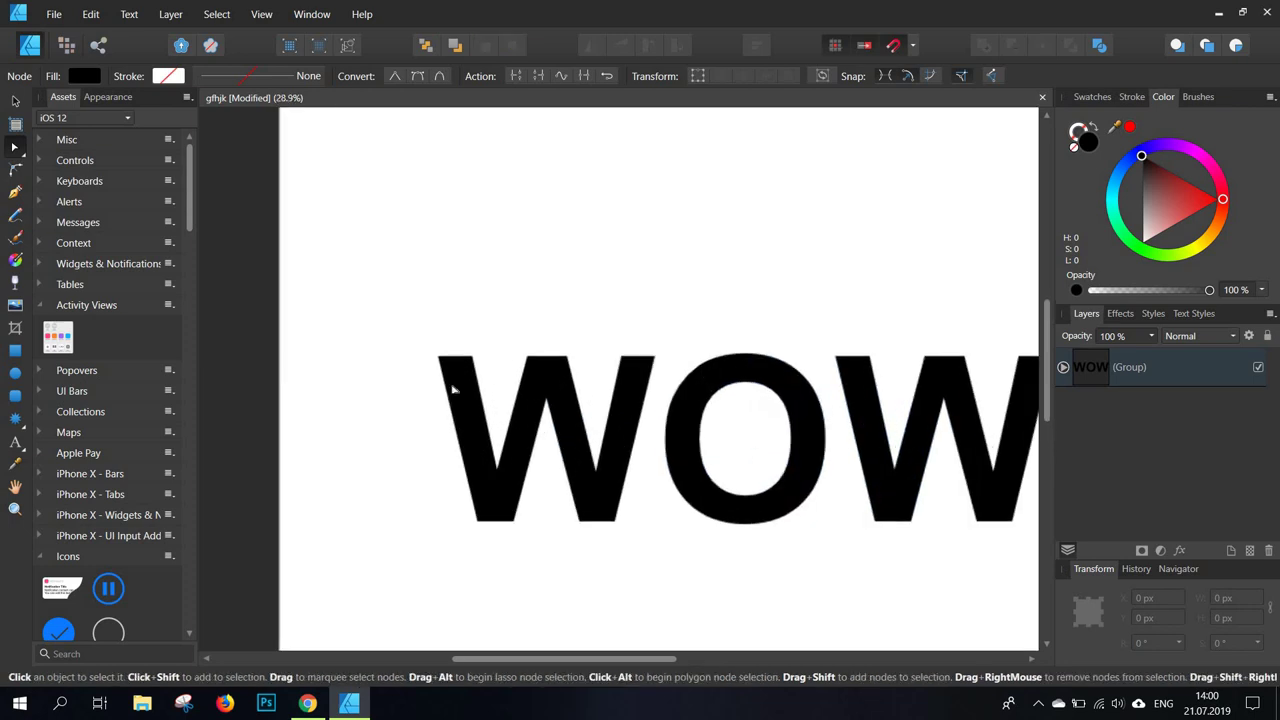
pyautogui.moveTo(469, 376); pyautogui.dragTo(510, 248)
pyautogui.click(485, 223)
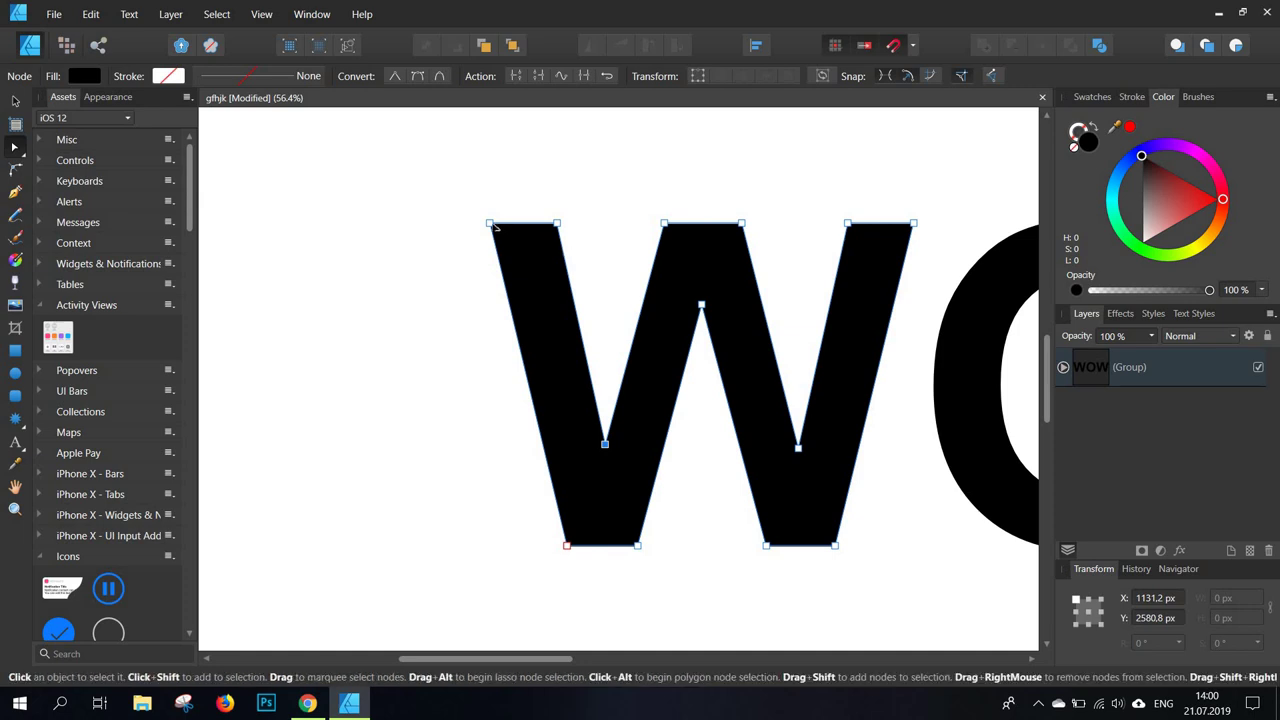
pyautogui.click(490, 223)
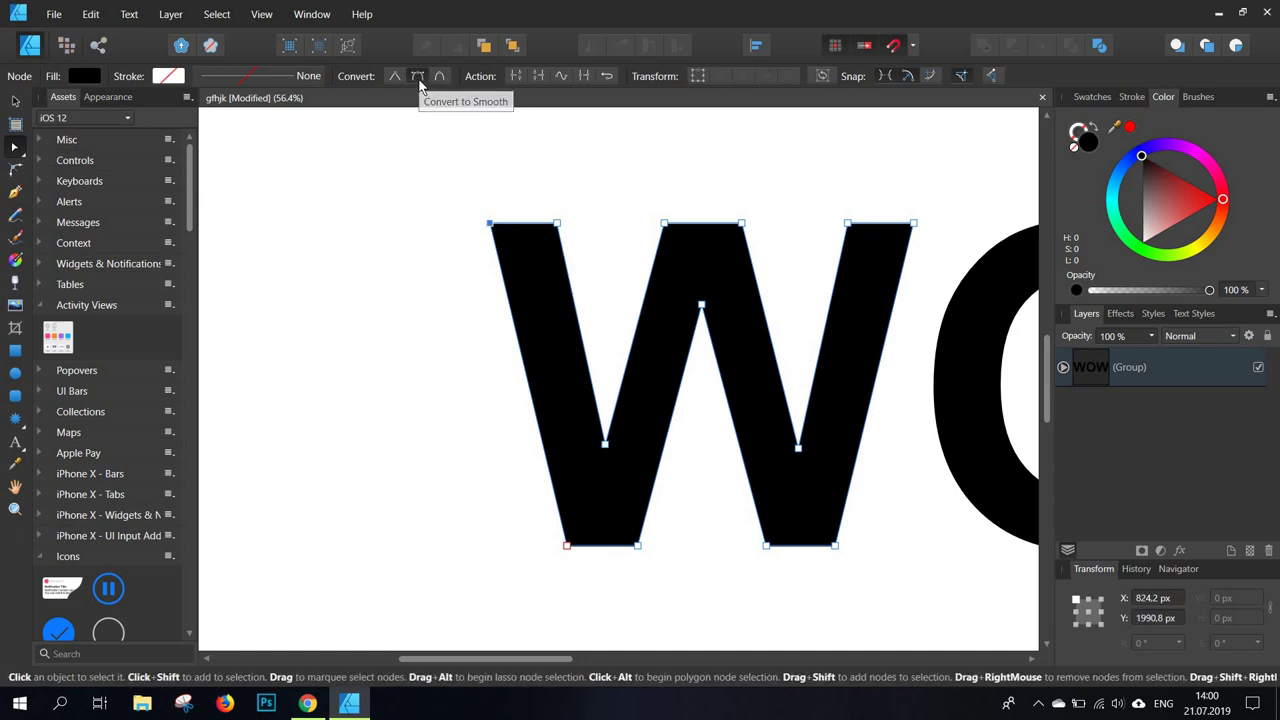
pyautogui.click(418, 78)
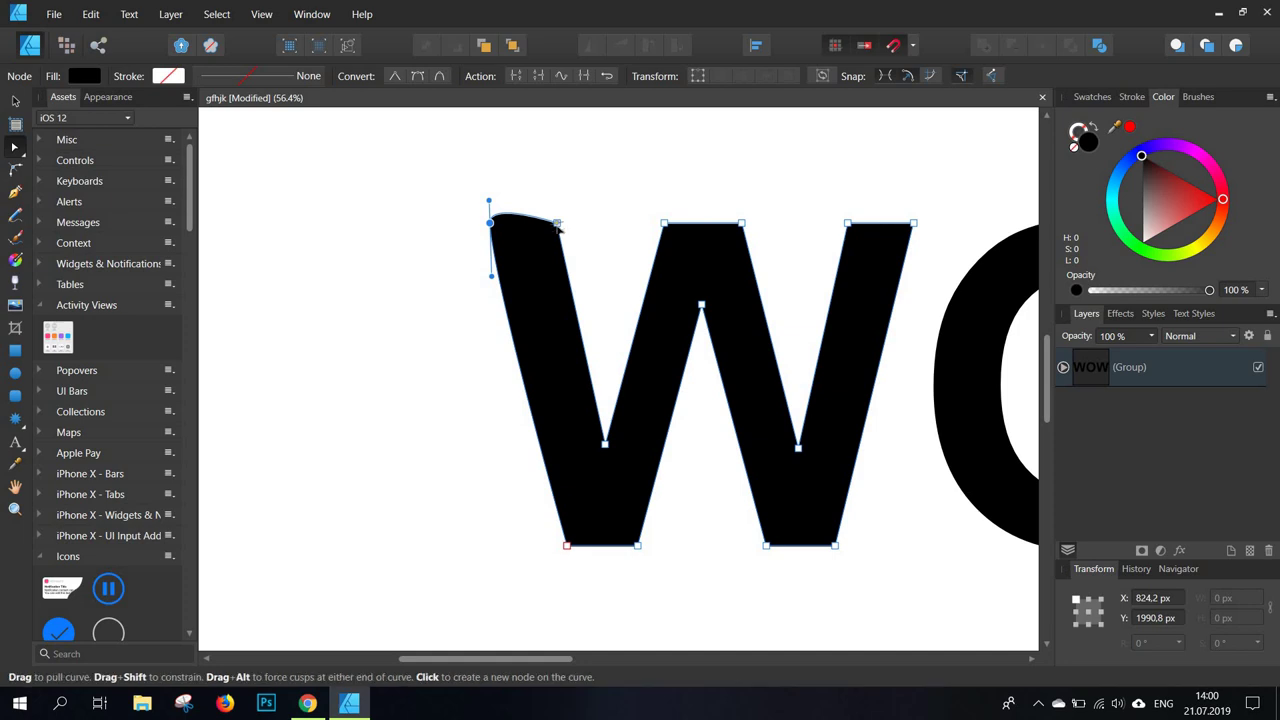
# - Convert the first W's next three nodes, from the first stroke's upper-right corner through the valley to the middle peak, to smooth
pyautogui.click(558, 225)
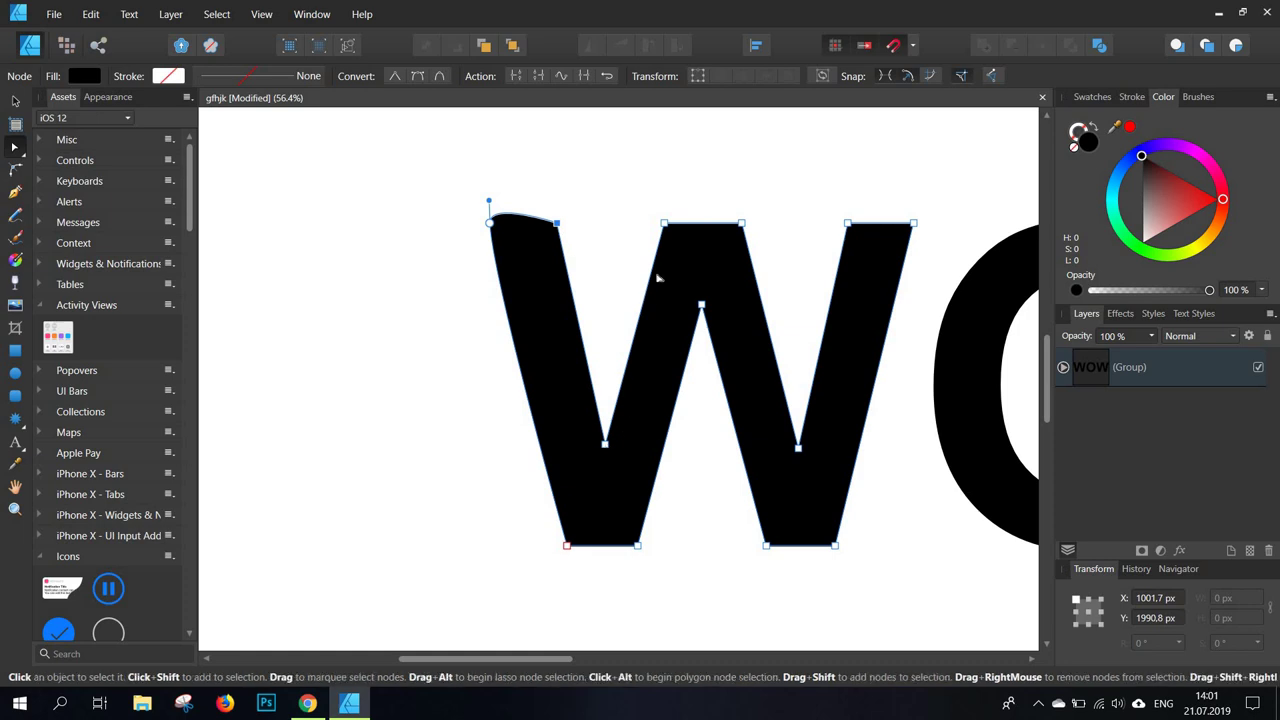
pyautogui.keyDown('shift'); pyautogui.click(605, 444); pyautogui.keyUp('shift')
pyautogui.keyDown('shift'); pyautogui.click(664, 224); pyautogui.keyUp('shift')
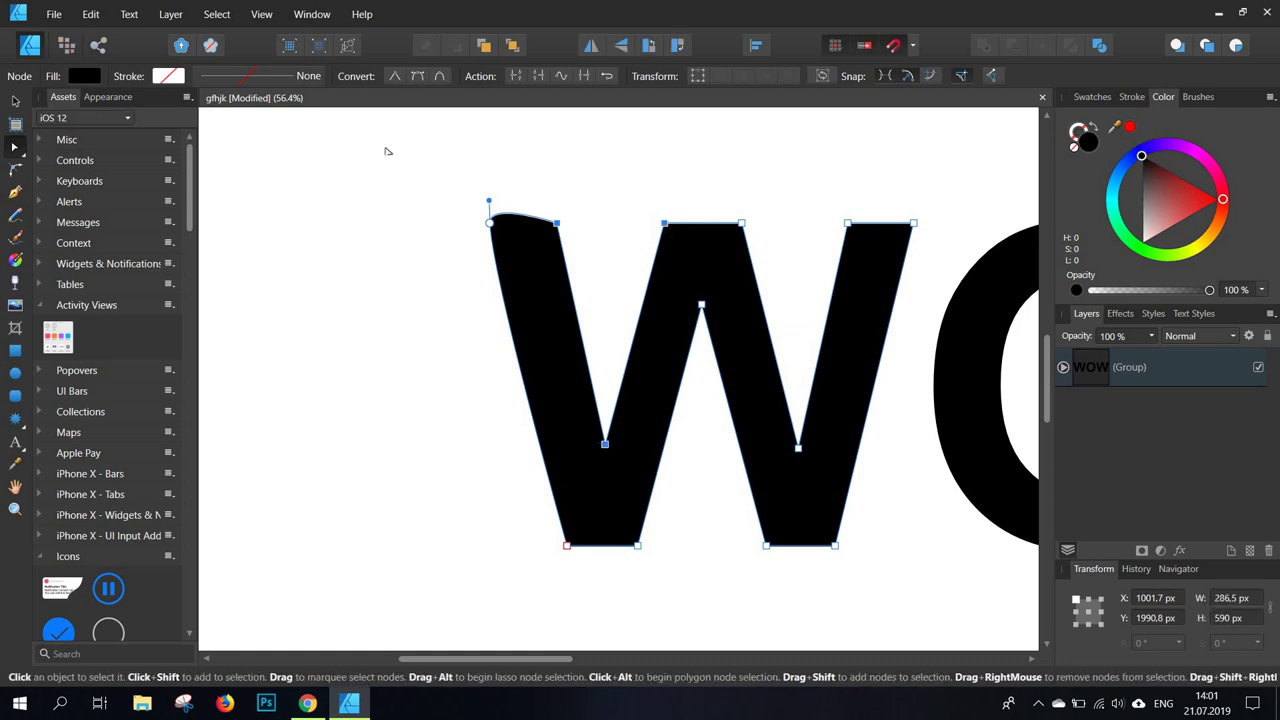
pyautogui.click(421, 80)
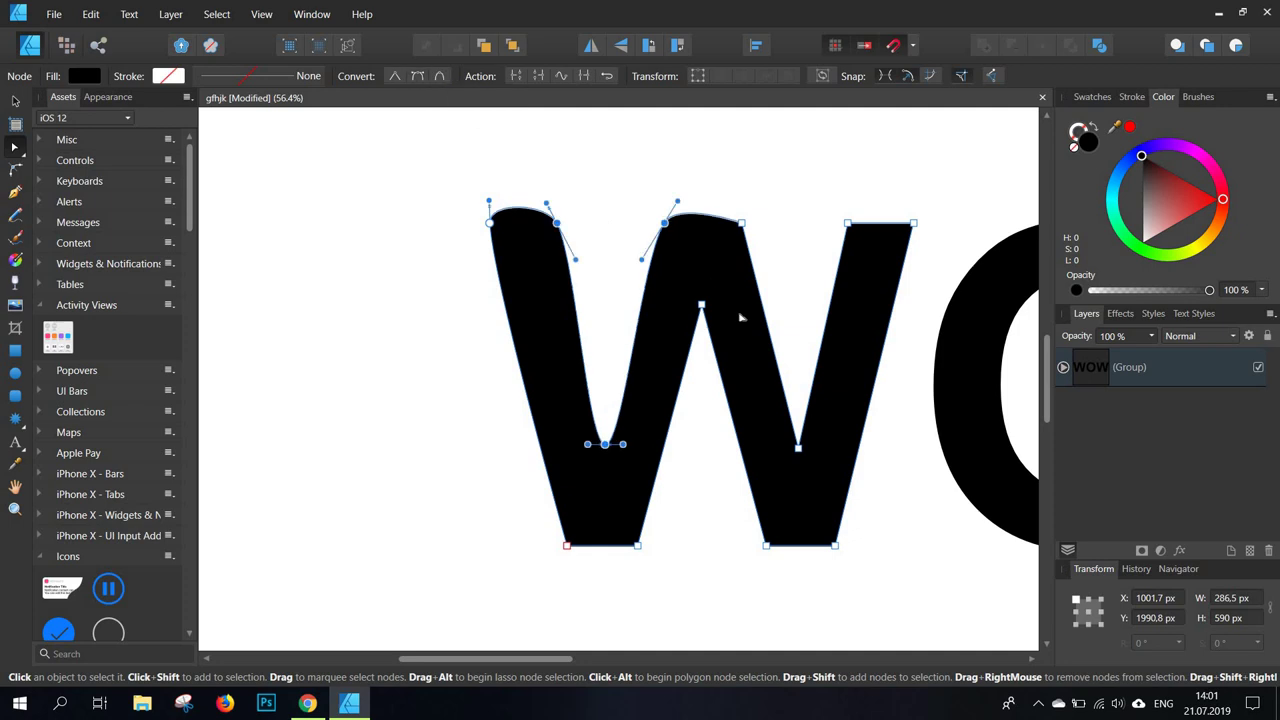
# - Select all nodes of the first W and convert them to smooth so every corner is rounded
pyautogui.scroll(-2, 741, 317)
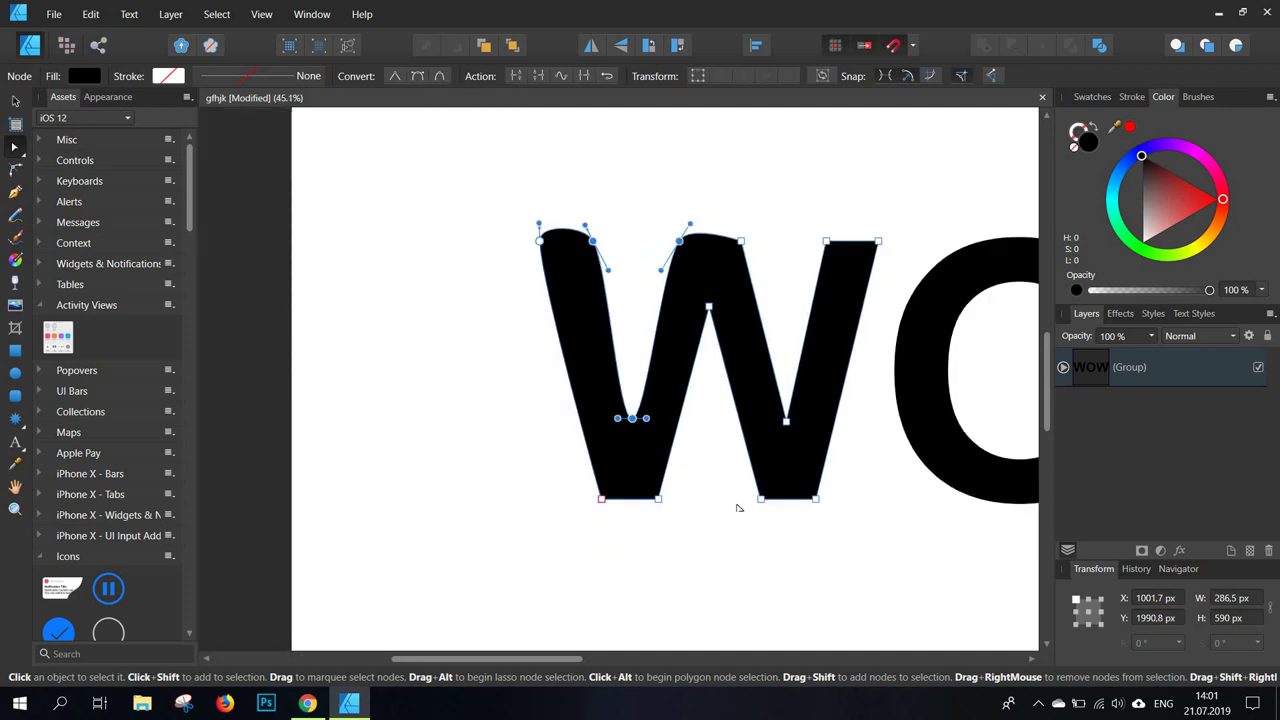
pyautogui.click(742, 355)
pyautogui.click(765, 414)
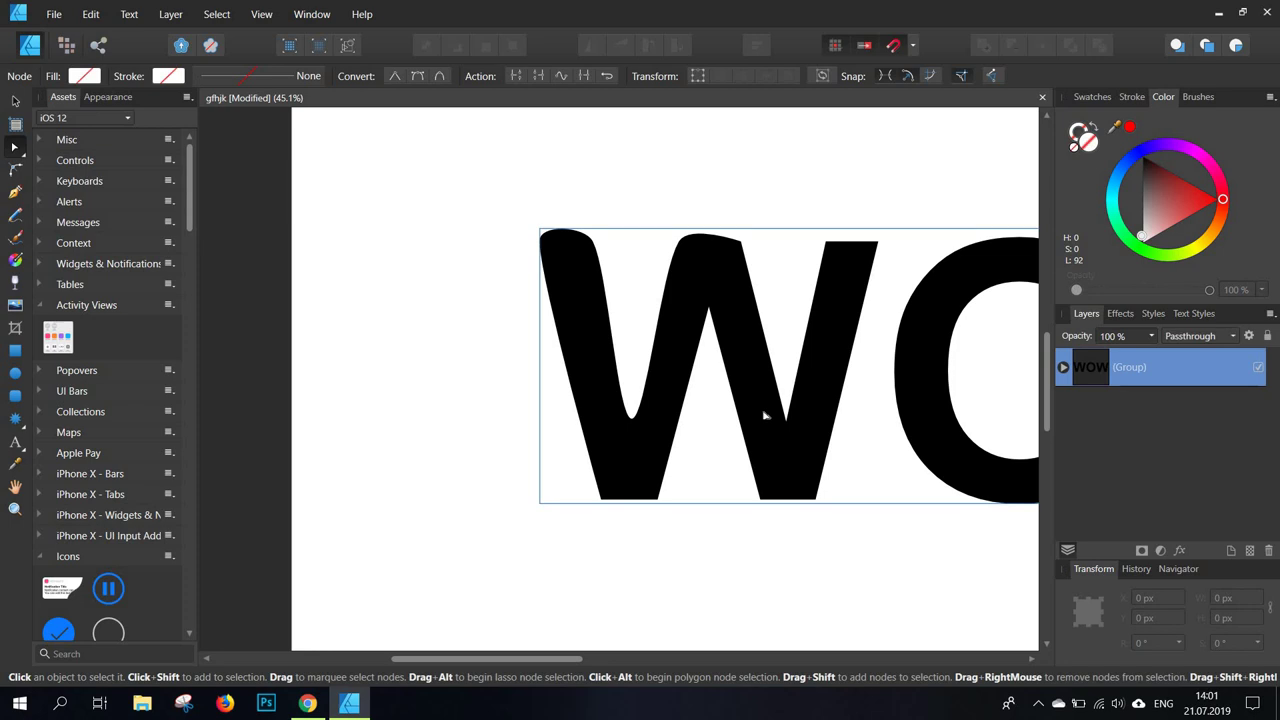
pyautogui.click(585, 345)
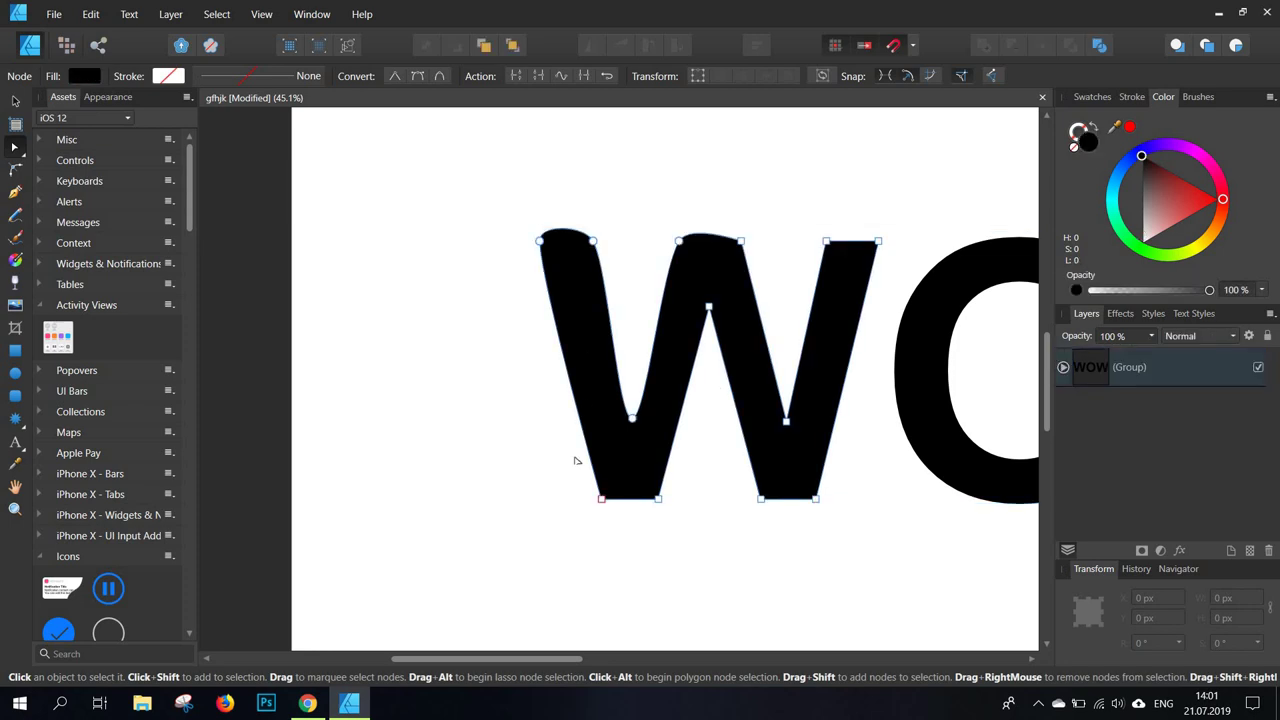
pyautogui.moveTo(477, 564); pyautogui.dragTo(904, 170)
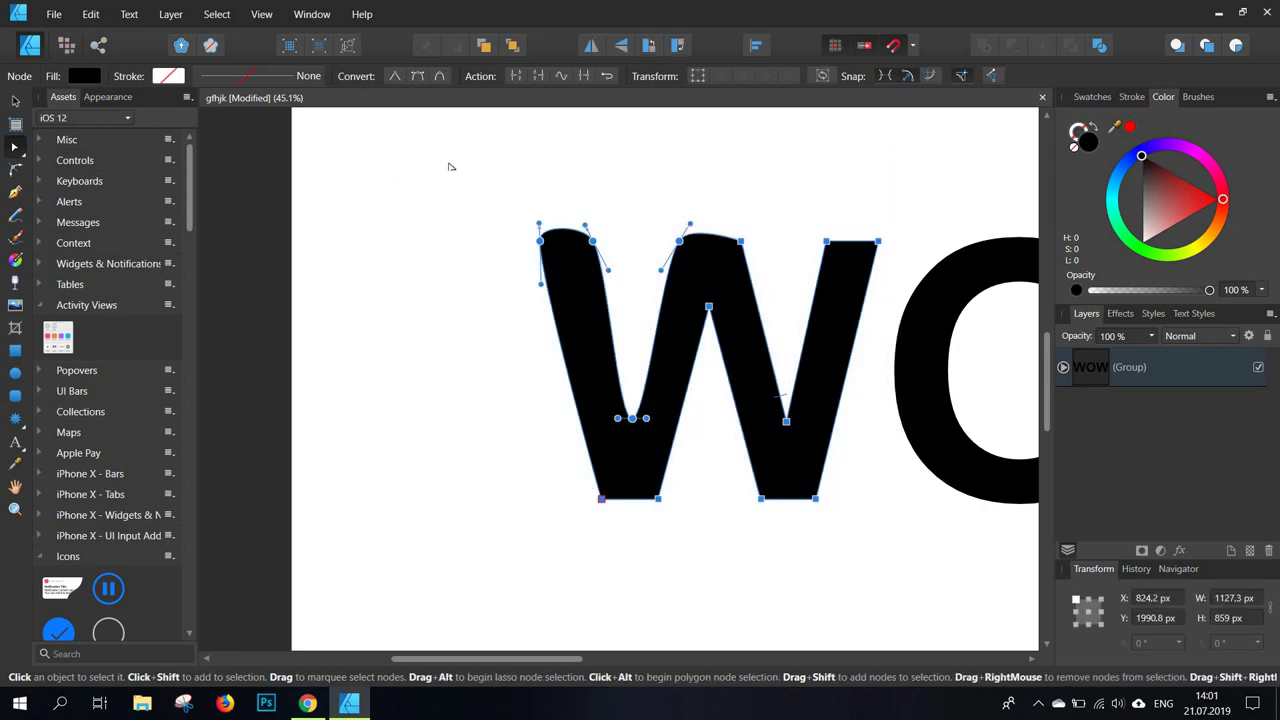
pyautogui.click(418, 80)
pyautogui.moveTo(923, 369); pyautogui.dragTo(506, 354)
pyautogui.scroll(-2, 624, 314)
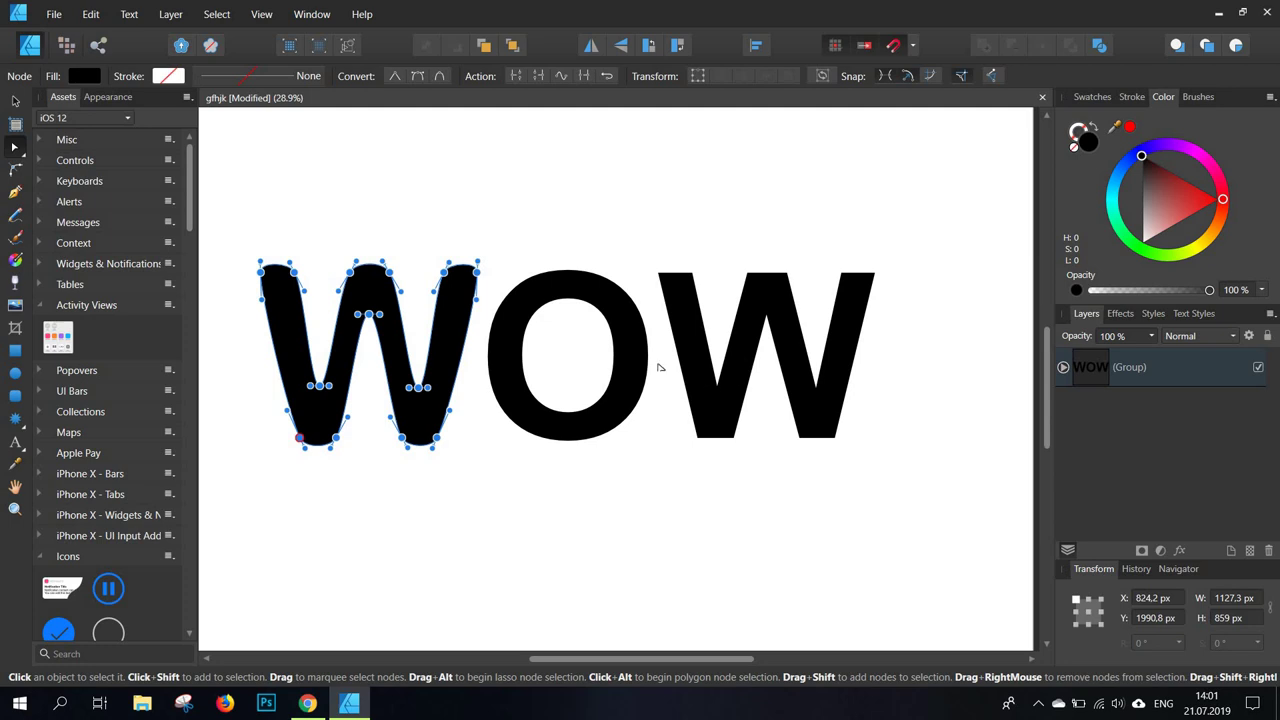
# - Select all nodes of the O and convert them to smooth
pyautogui.click(623, 366)
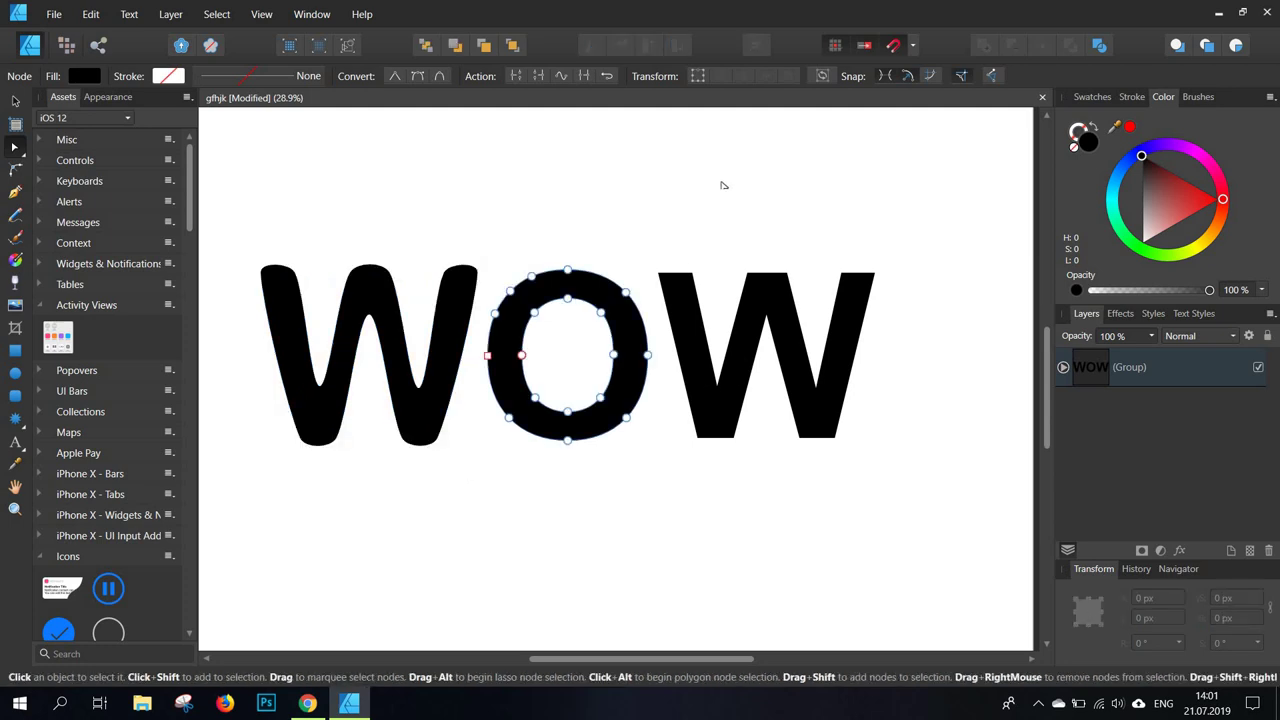
pyautogui.moveTo(437, 491); pyautogui.dragTo(748, 182)
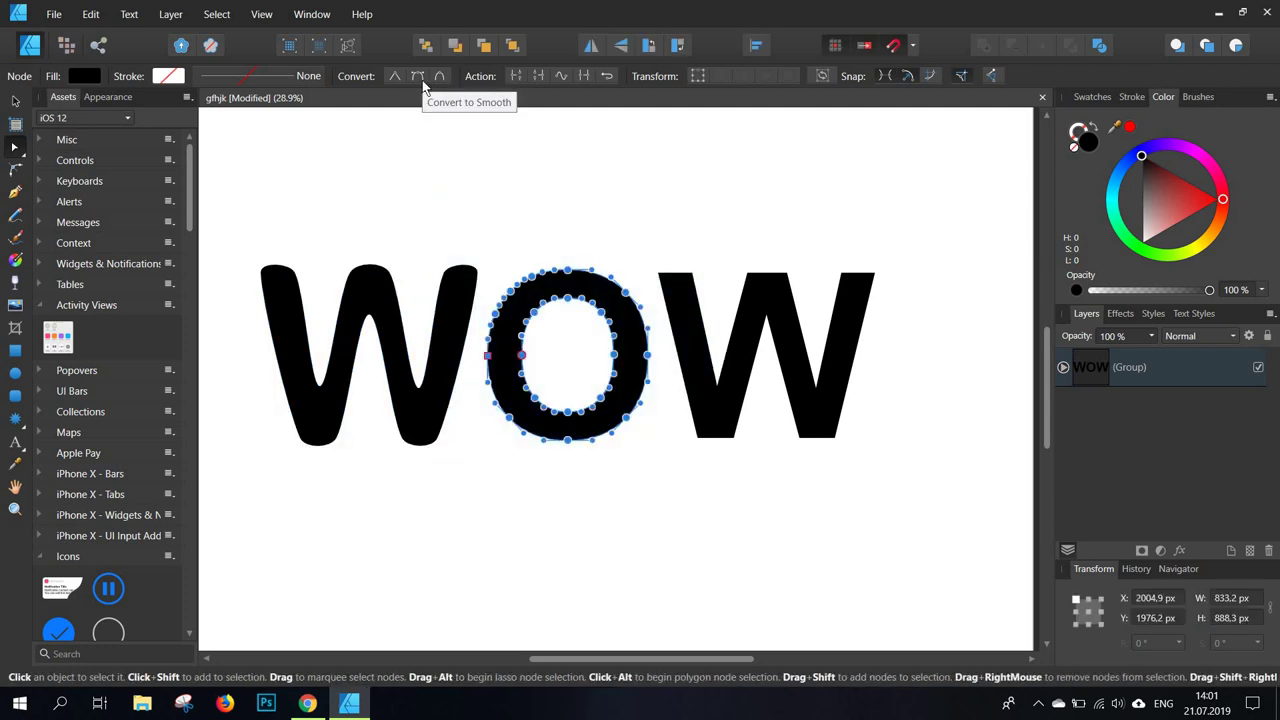
pyautogui.click(420, 80)
# - Select all nodes of the second W and convert them to smooth so its corners are rounded
pyautogui.click(727, 412)
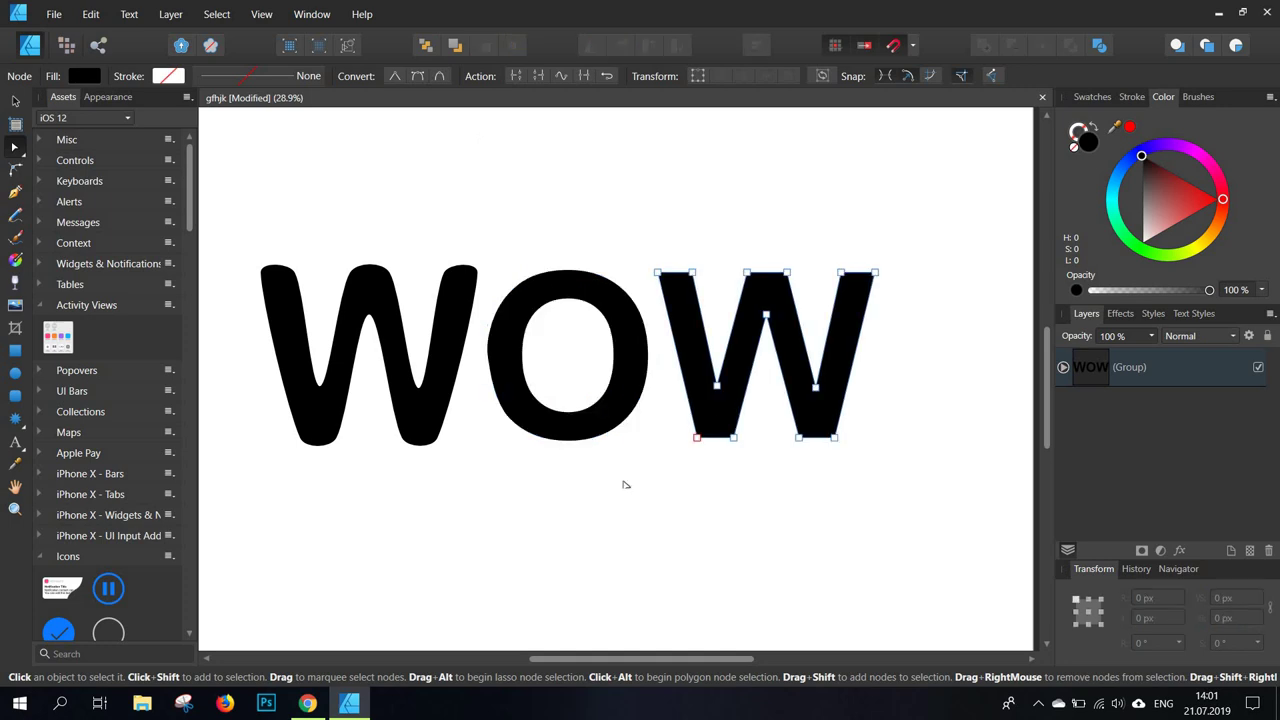
pyautogui.moveTo(588, 516); pyautogui.dragTo(992, 234)
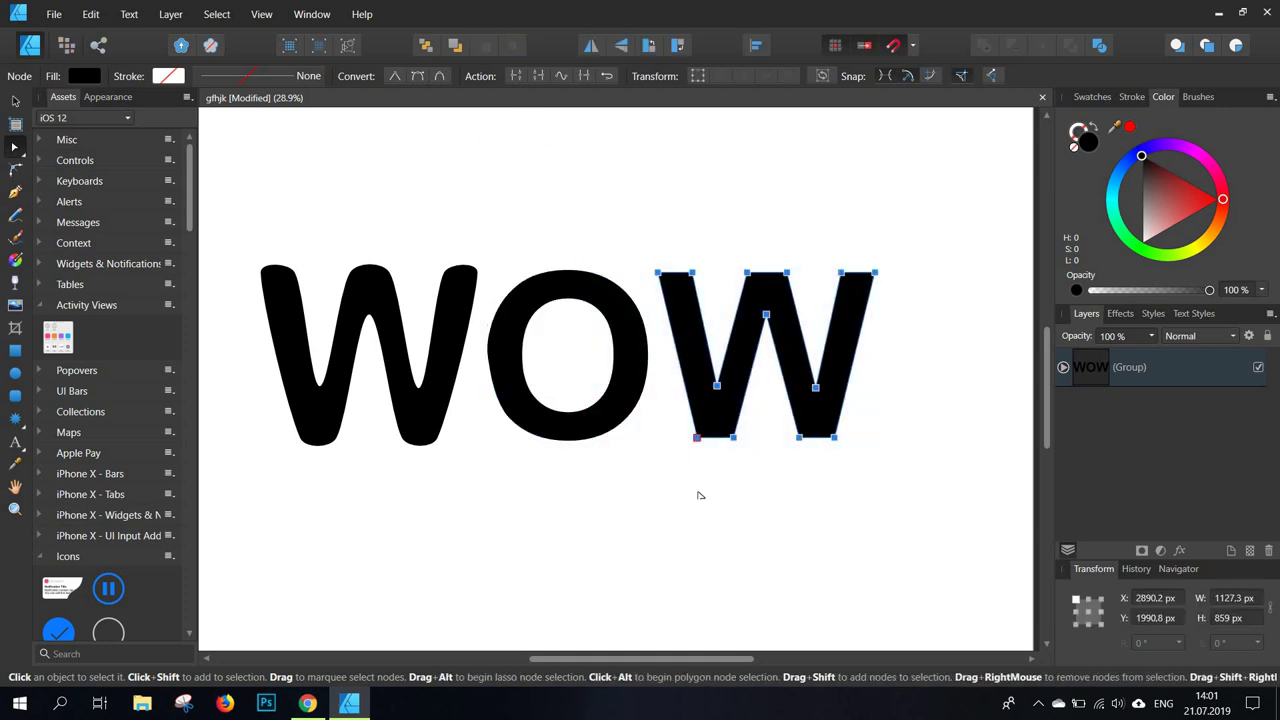
pyautogui.click(419, 82)
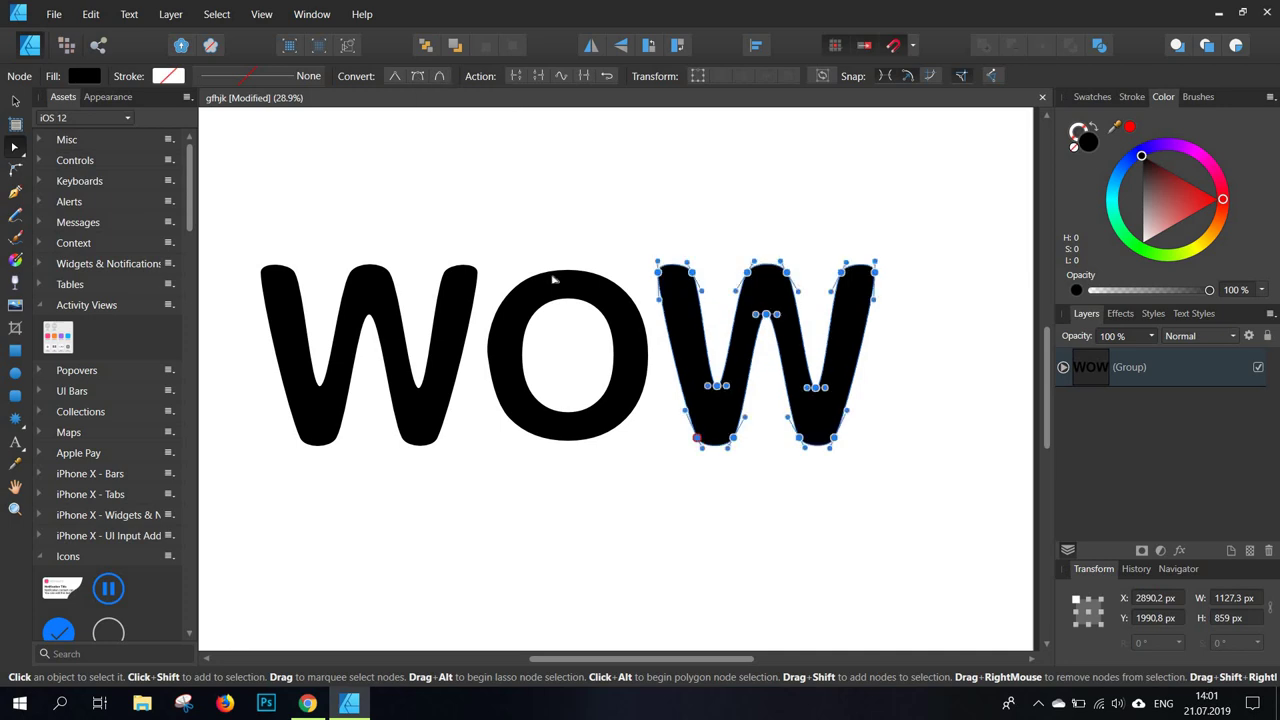
# - Bulge the first W's outer left edge by pulling the lower handle of its upper-left node outward
pyautogui.moveTo(478, 278); pyautogui.dragTo(665, 253)
pyautogui.scroll(3, 474, 283)
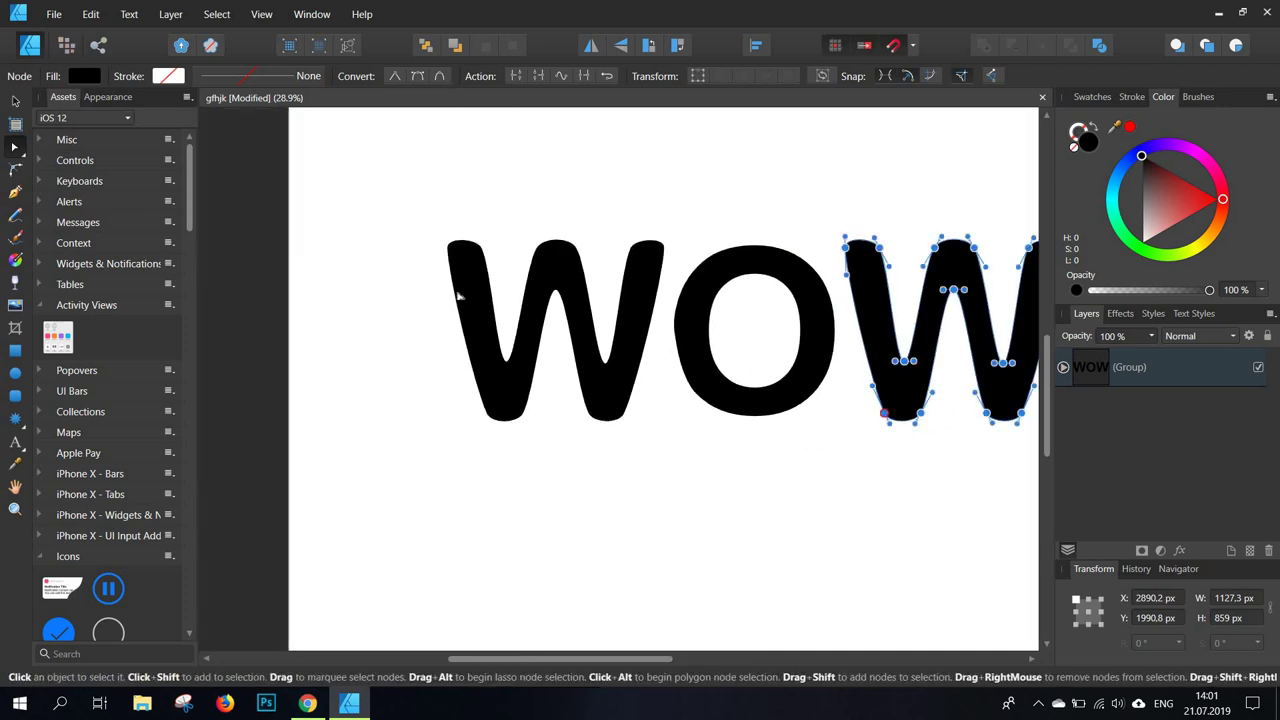
pyautogui.scroll(3, 440, 262)
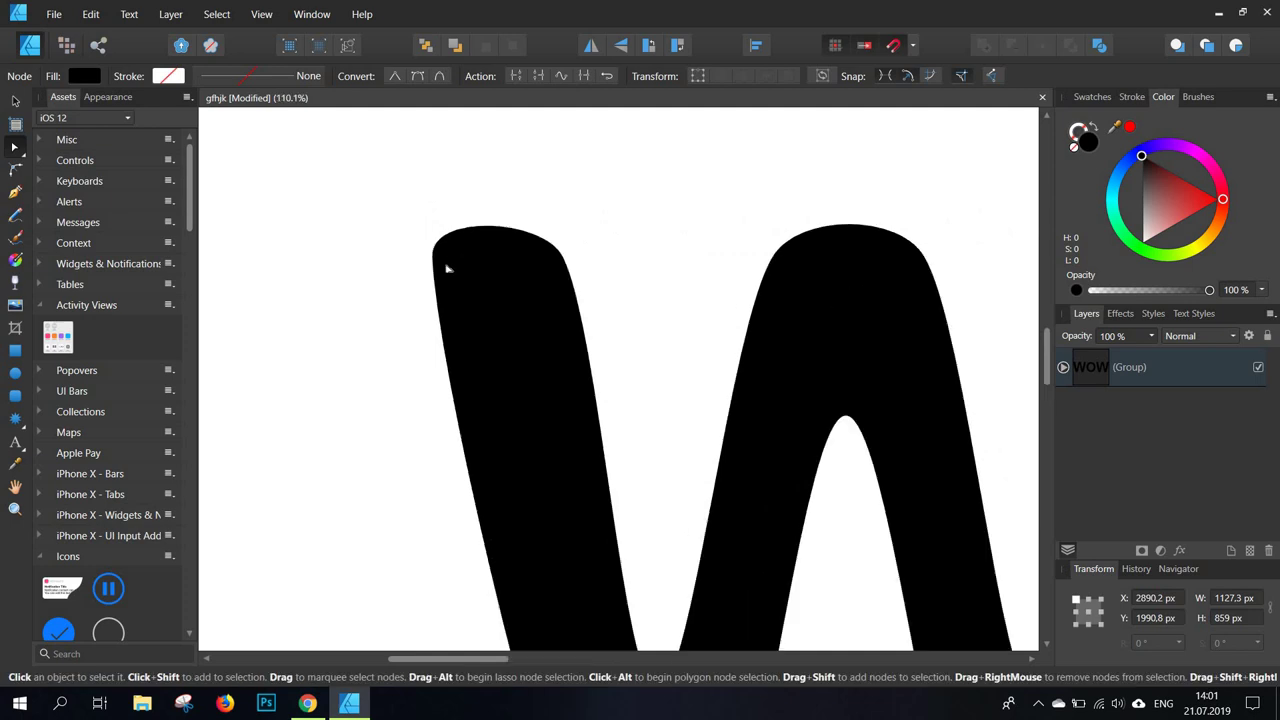
pyautogui.scroll(-3, 441, 268)
pyautogui.click(439, 262)
pyautogui.moveTo(441, 316); pyautogui.dragTo(425, 350)
# - Move the node at the first W's inner middle peak slightly down
pyautogui.moveTo(684, 333); pyautogui.dragTo(652, 300)
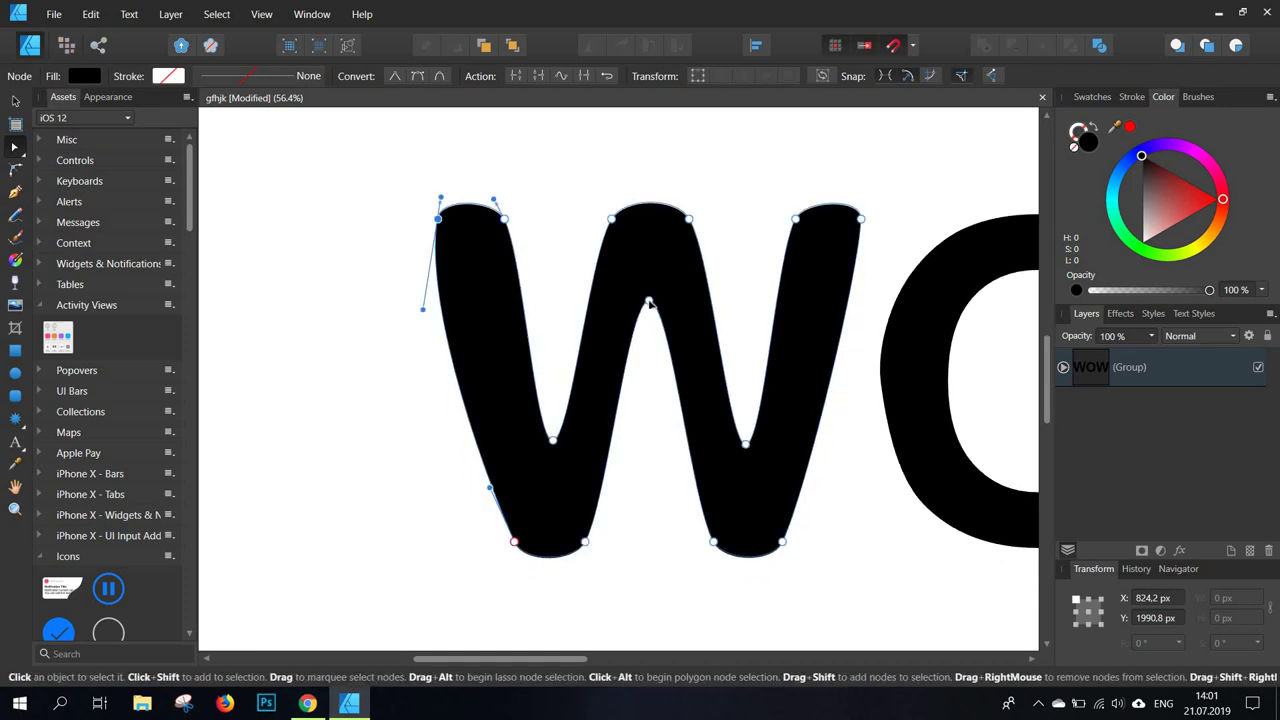
pyautogui.click(648, 300)
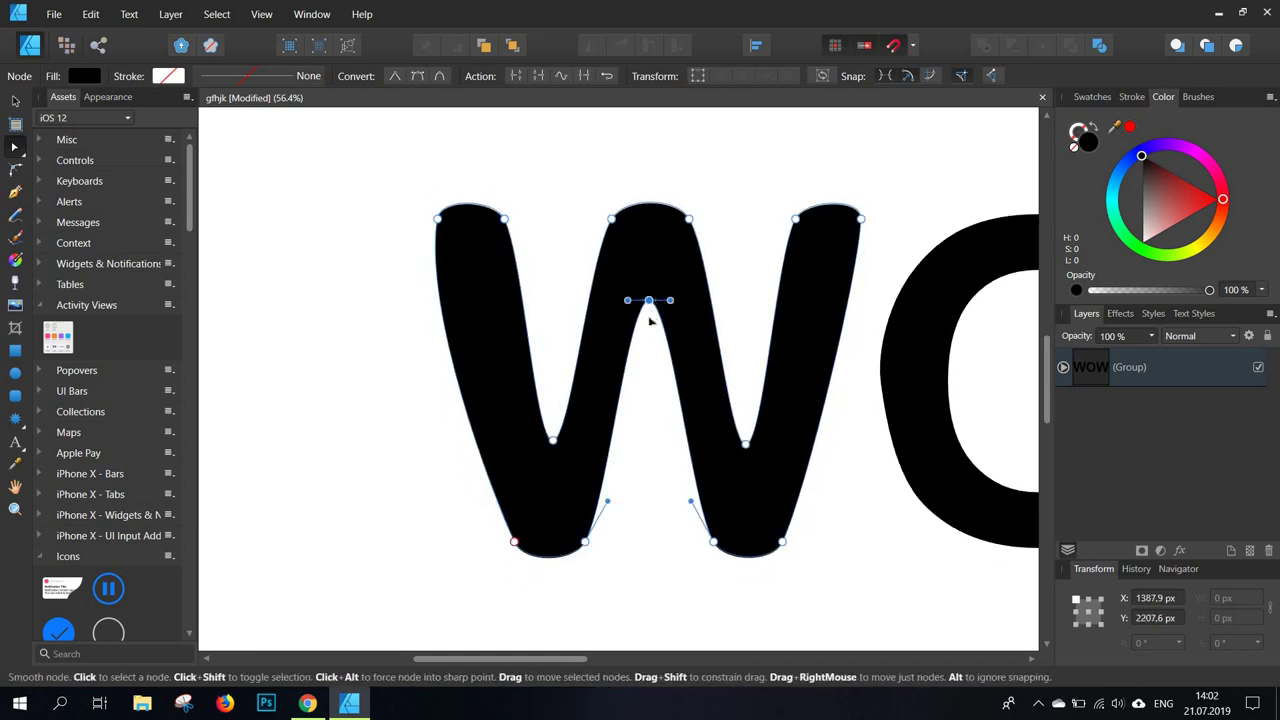
pyautogui.moveTo(649, 301); pyautogui.dragTo(649, 318)
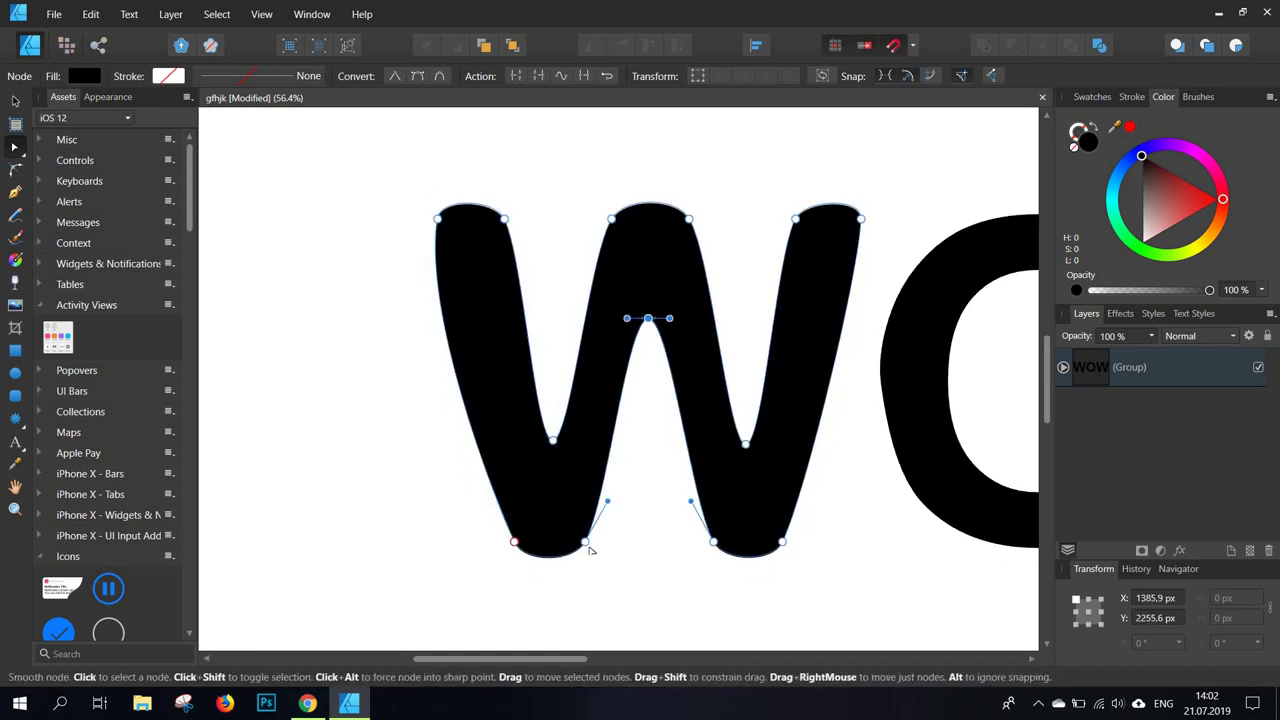
# - Curve the inner edge of the first W's second foot by pulling its lower-left node's upper handle outward
pyautogui.keyDown('ctrl'); pyautogui.scroll(3, 829, 461); pyautogui.keyUp('ctrl')
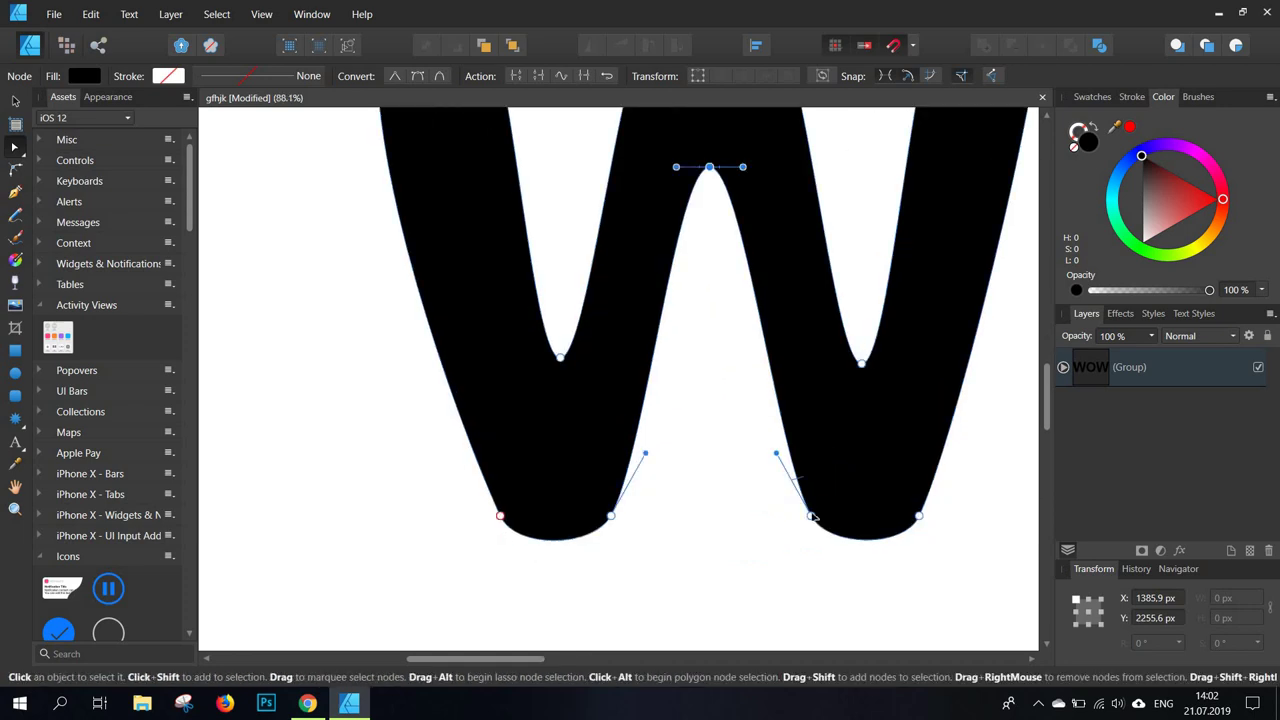
pyautogui.click(812, 516)
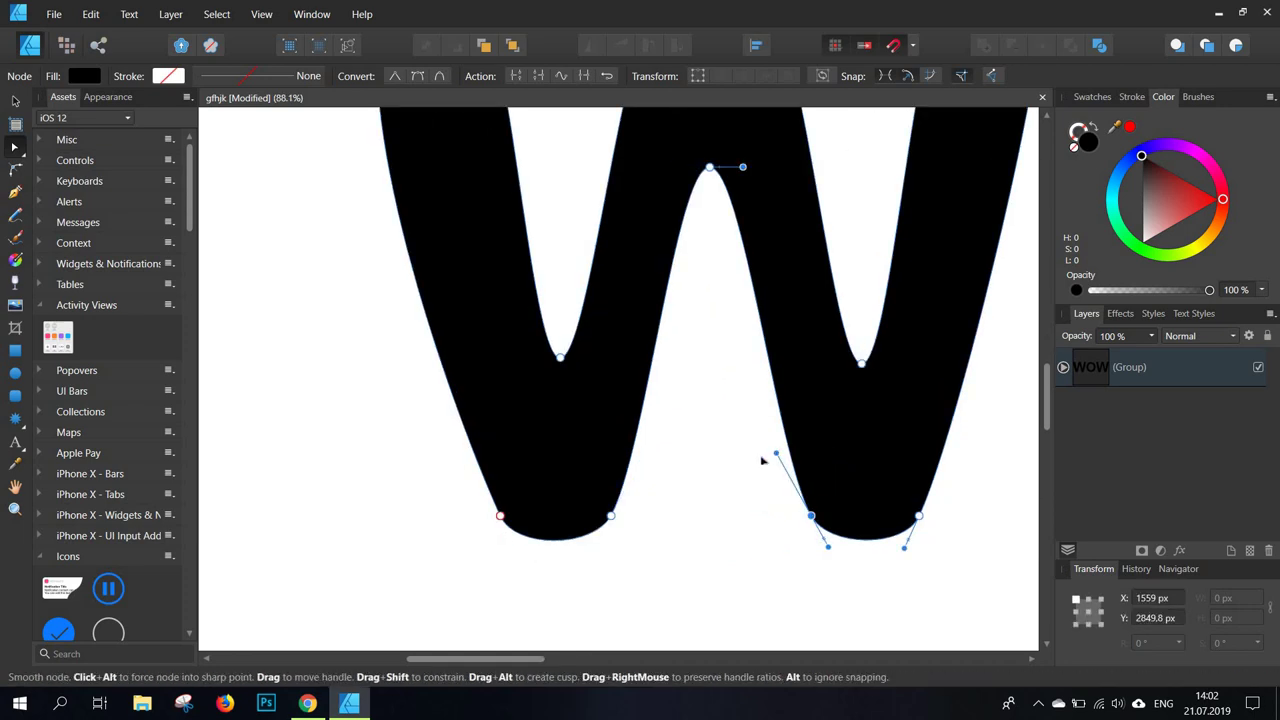
pyautogui.moveTo(776, 454)
pyautogui.mouseDown()
pyautogui.moveTo(743, 463)
pyautogui.moveTo(743, 295)
pyautogui.moveTo(743, 463)
pyautogui.mouseUp()
pyautogui.keyDown('ctrl'); pyautogui.scroll(-3, 846, 437); pyautogui.keyUp('ctrl')
pyautogui.keyDown('ctrl'); pyautogui.scroll(-2, 638, 368); pyautogui.keyUp('ctrl')
pyautogui.moveTo(1007, 383); pyautogui.dragTo(694, 389)
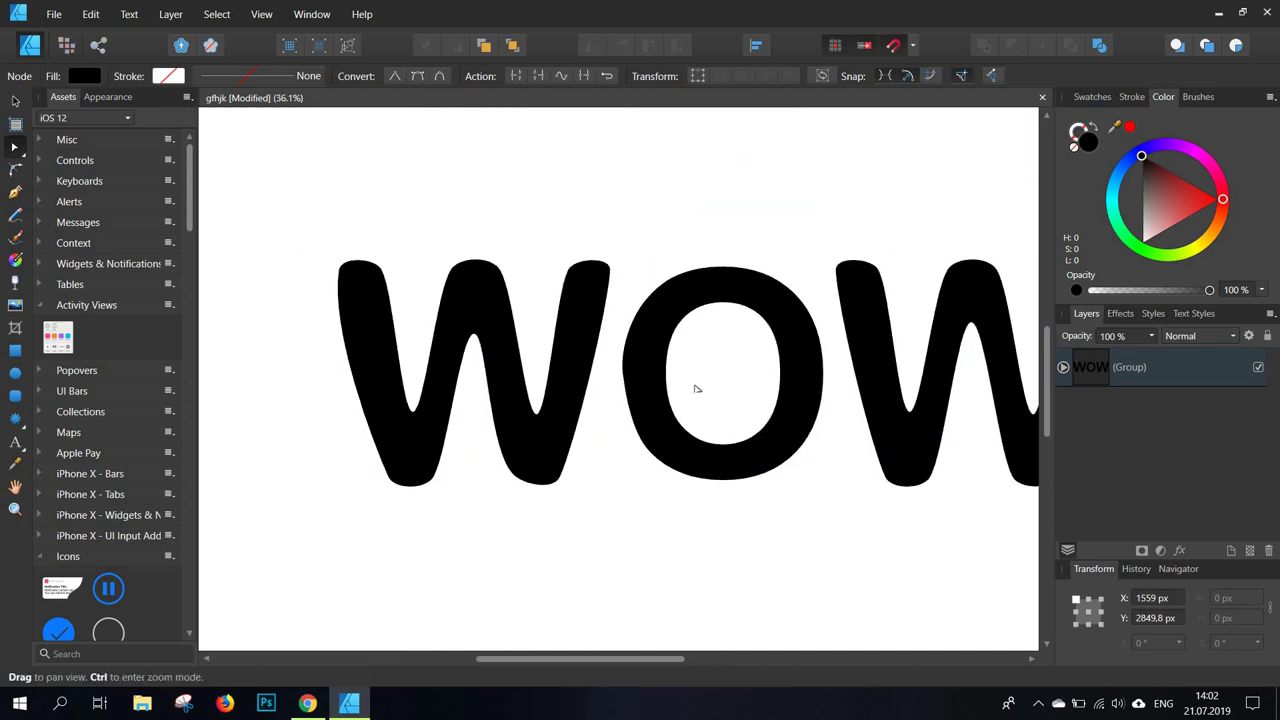
pyautogui.scroll(2, 697, 389)
pyautogui.click(704, 342)
pyautogui.scroll(-2, 706, 340)
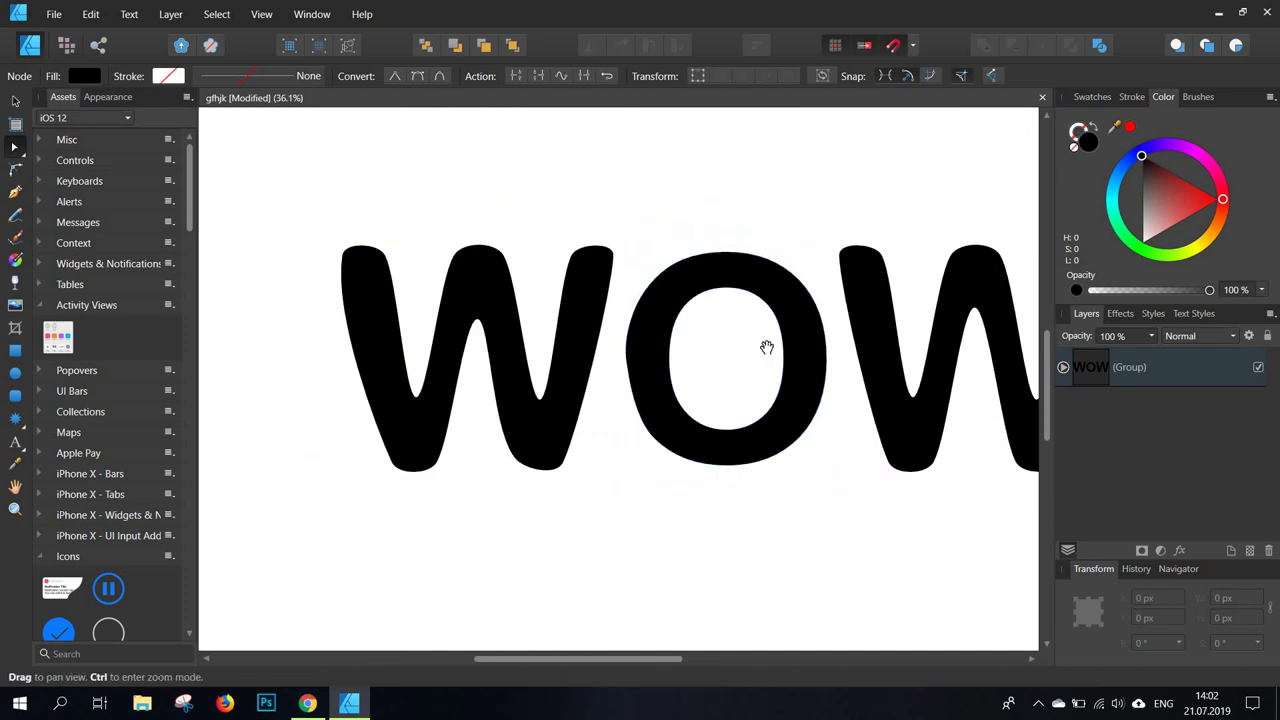
pyautogui.moveTo(916, 327); pyautogui.dragTo(741, 326)
pyautogui.scroll(1, 712, 360)
pyautogui.click(618, 400)
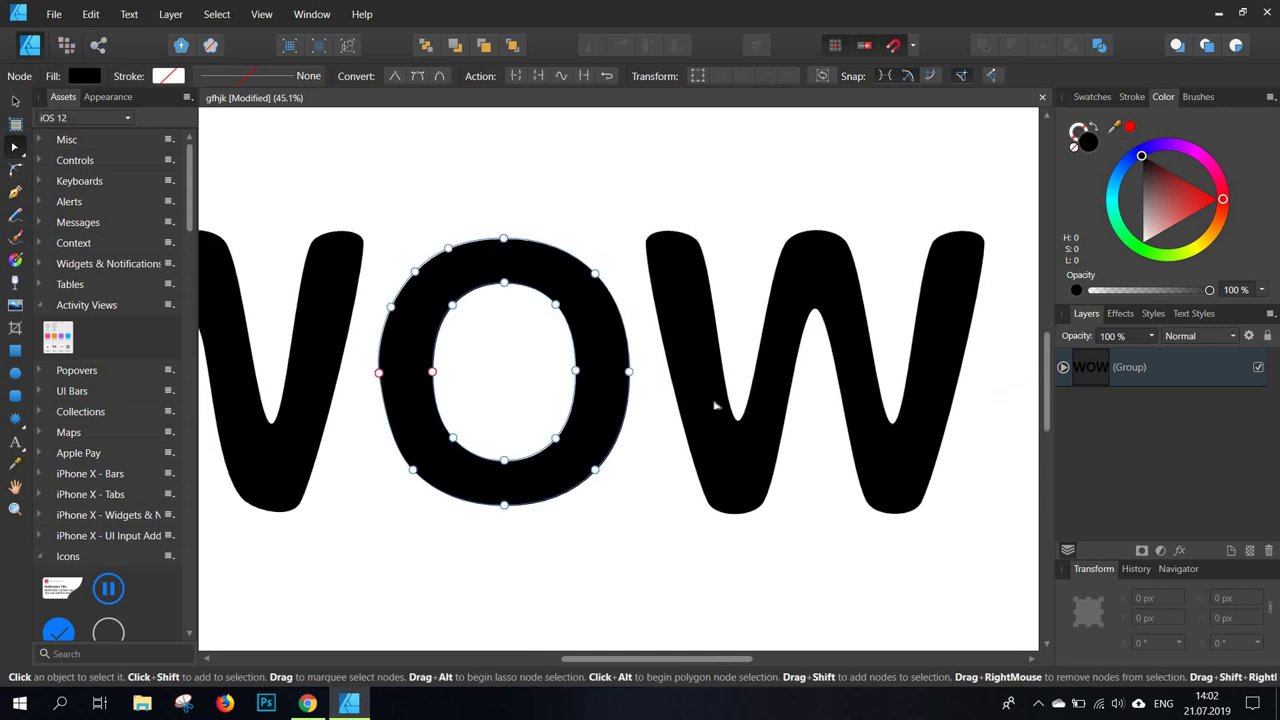
# - Move the node at the bottom of the second W's first valley slightly up
pyautogui.click(726, 412)
pyautogui.scroll(3, 735, 444)
pyautogui.click(732, 420)
pyautogui.scroll(-3, 740, 420)
pyautogui.keyDown('ctrl'); pyautogui.scroll(-2, 846, 294); pyautogui.keyUp('ctrl')
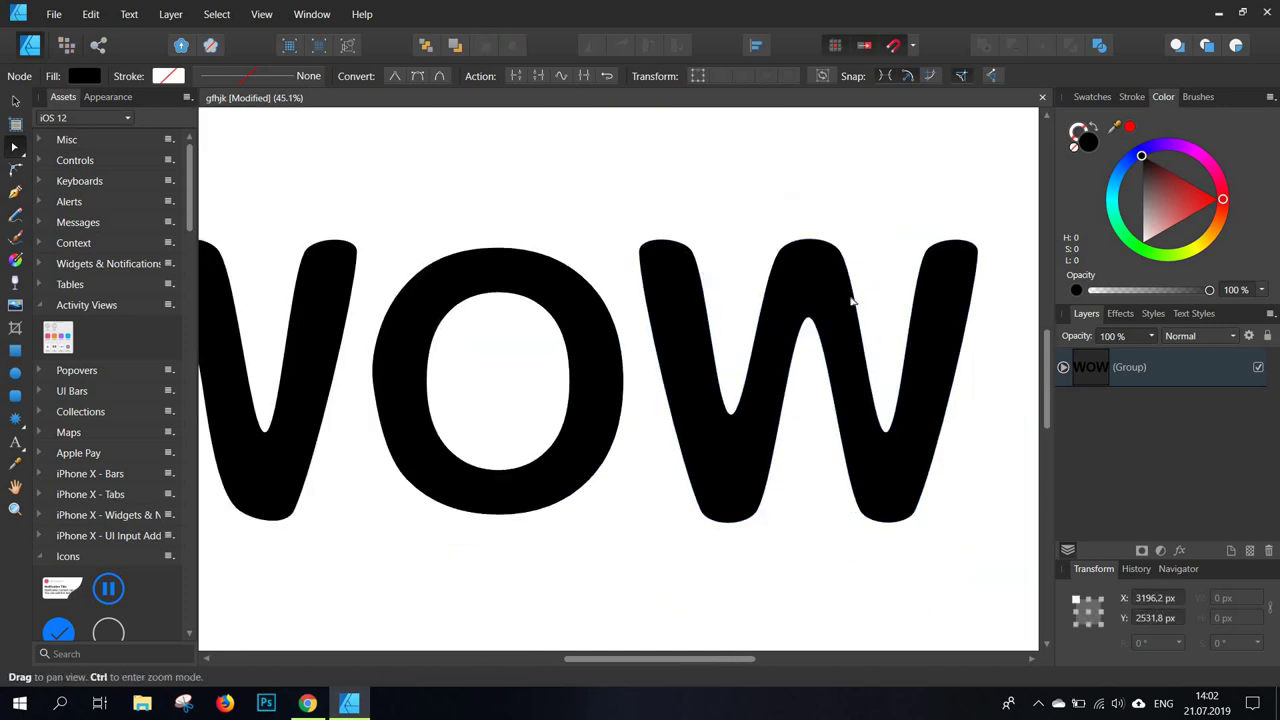
# - Bulge the second W's outer left edge by pulling the lower handle of its upper-left node outward
pyautogui.keyDown('ctrl'); pyautogui.scroll(5, 874, 300); pyautogui.keyUp('ctrl')
pyautogui.click(876, 402)
pyautogui.moveTo(876, 404); pyautogui.dragTo(901, 396)
pyautogui.moveTo(466, 389); pyautogui.dragTo(893, 296)
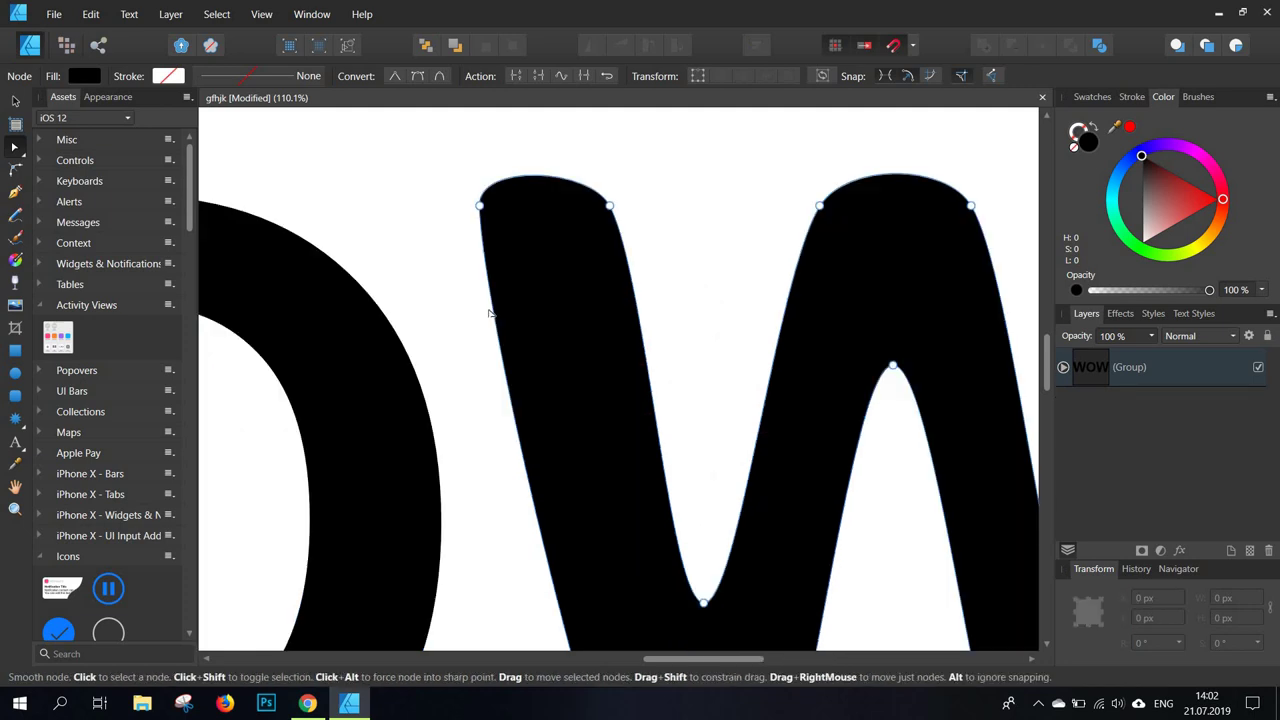
pyautogui.click(480, 206)
pyautogui.moveTo(483, 311); pyautogui.dragTo(451, 314)
pyautogui.keyDown('ctrl'); pyautogui.scroll(-6, 675, 345); pyautogui.keyUp('ctrl')
pyautogui.keyDown('ctrl'); pyautogui.scroll(2, 862, 296); pyautogui.keyUp('ctrl')
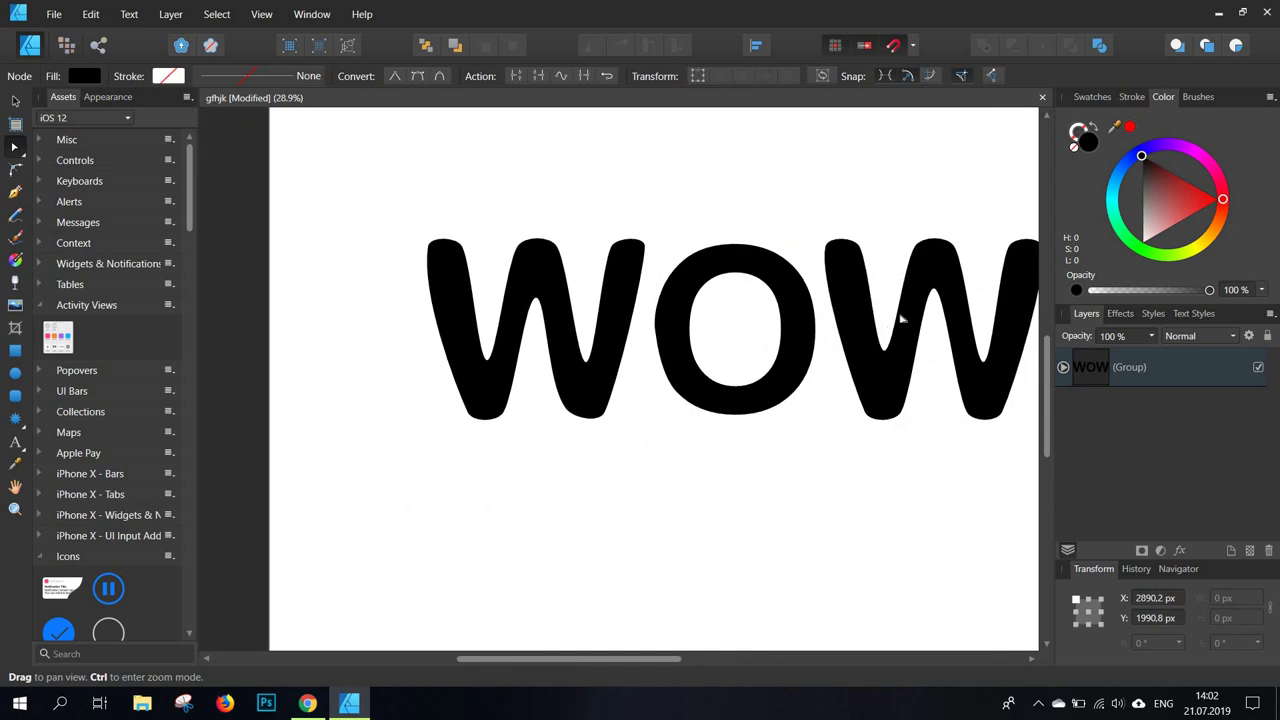
# - Move the node at the second W's inner middle peak down to thicken the centre of the letter
pyautogui.keyDown('ctrl'); pyautogui.scroll(3, 894, 320); pyautogui.keyUp('ctrl')
pyautogui.click(785, 315)
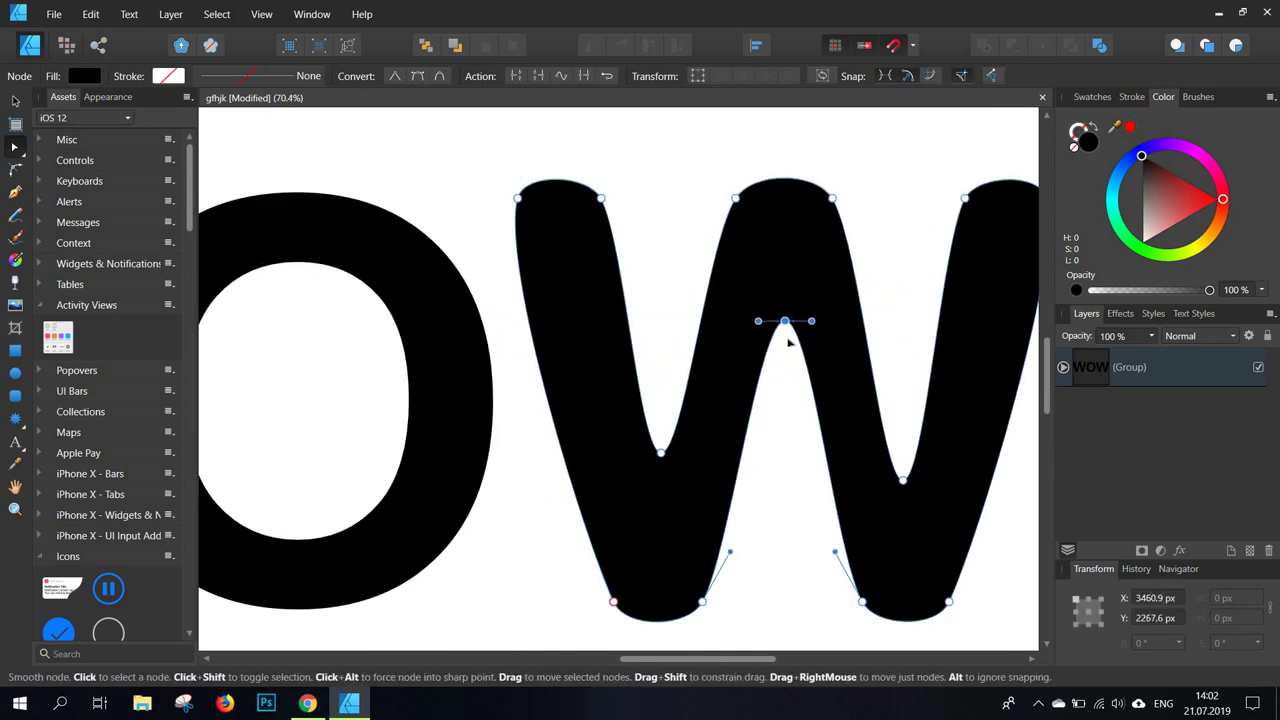
pyautogui.moveTo(788, 340); pyautogui.dragTo(788, 342)
pyautogui.scroll(-5, 788, 340)
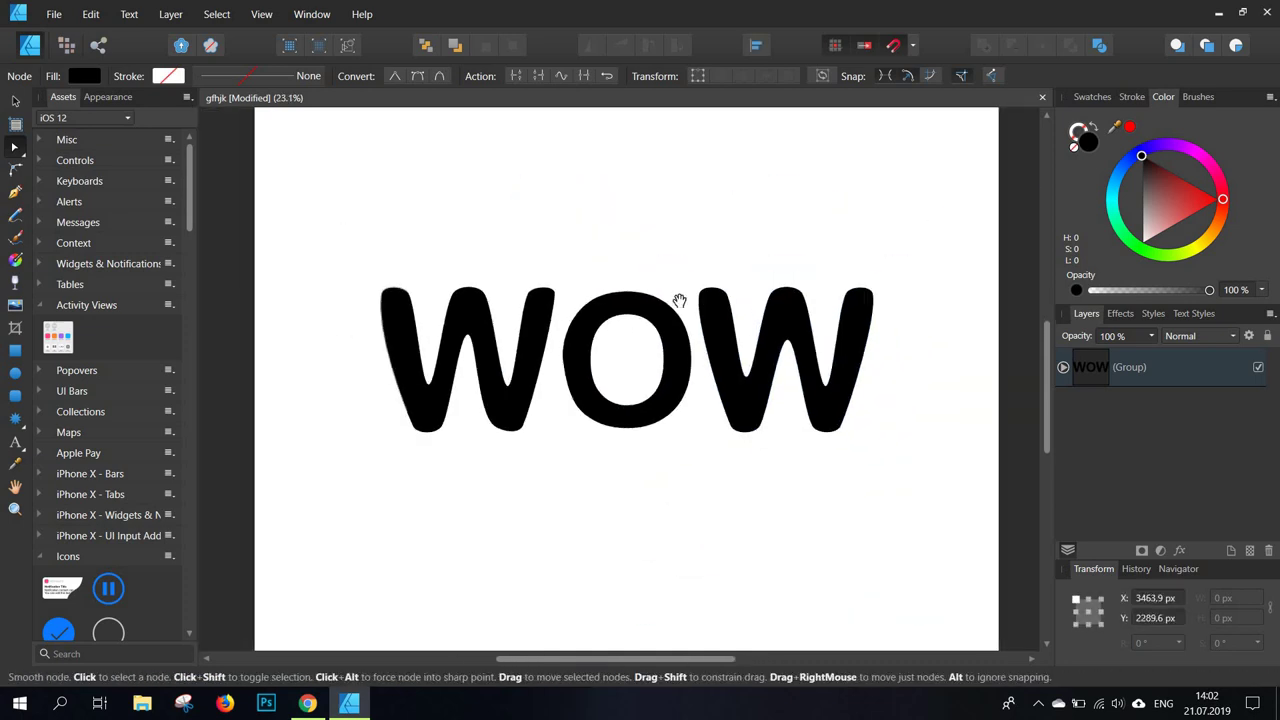
pyautogui.moveTo(682, 304); pyautogui.dragTo(778, 290)
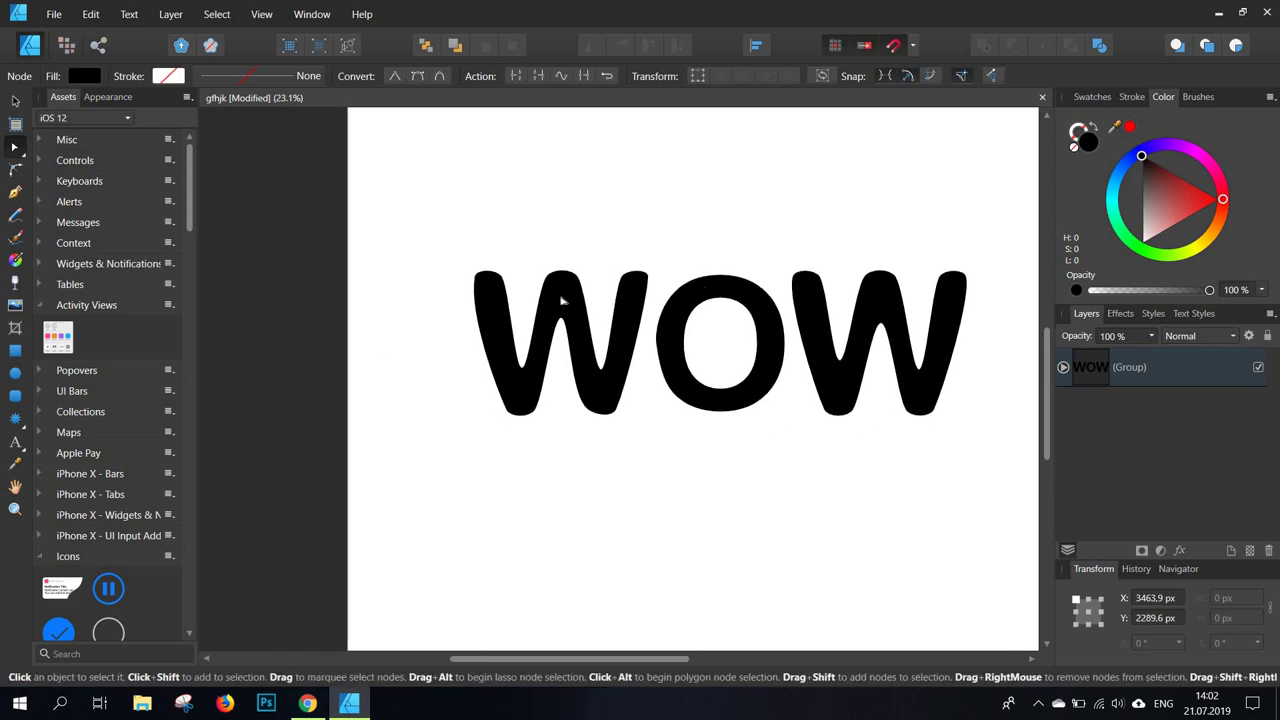
# - Lower the first W's inner middle peak node a little further
pyautogui.scroll(4, 563, 347)
pyautogui.click(579, 351)
pyautogui.moveTo(563, 344); pyautogui.dragTo(563, 361)
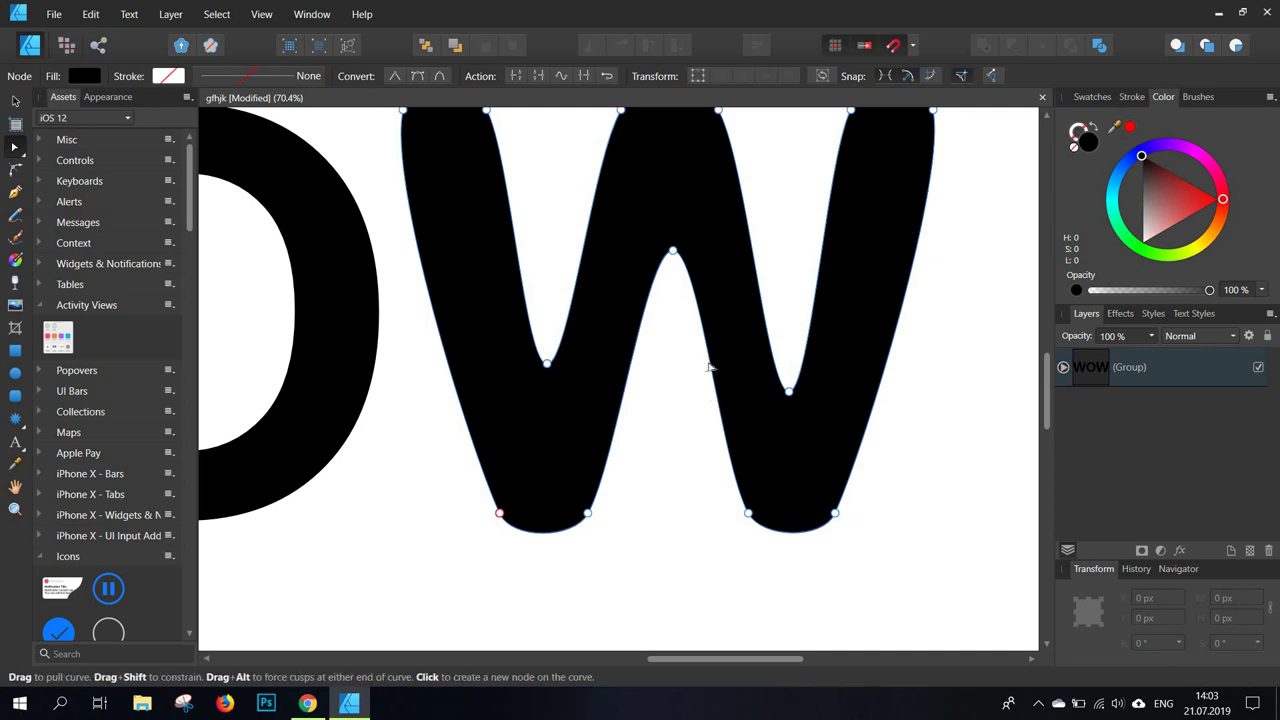
# - Add a node on the curve right of the second W's inner middle peak and shift it slightly left
pyautogui.click(710, 365)
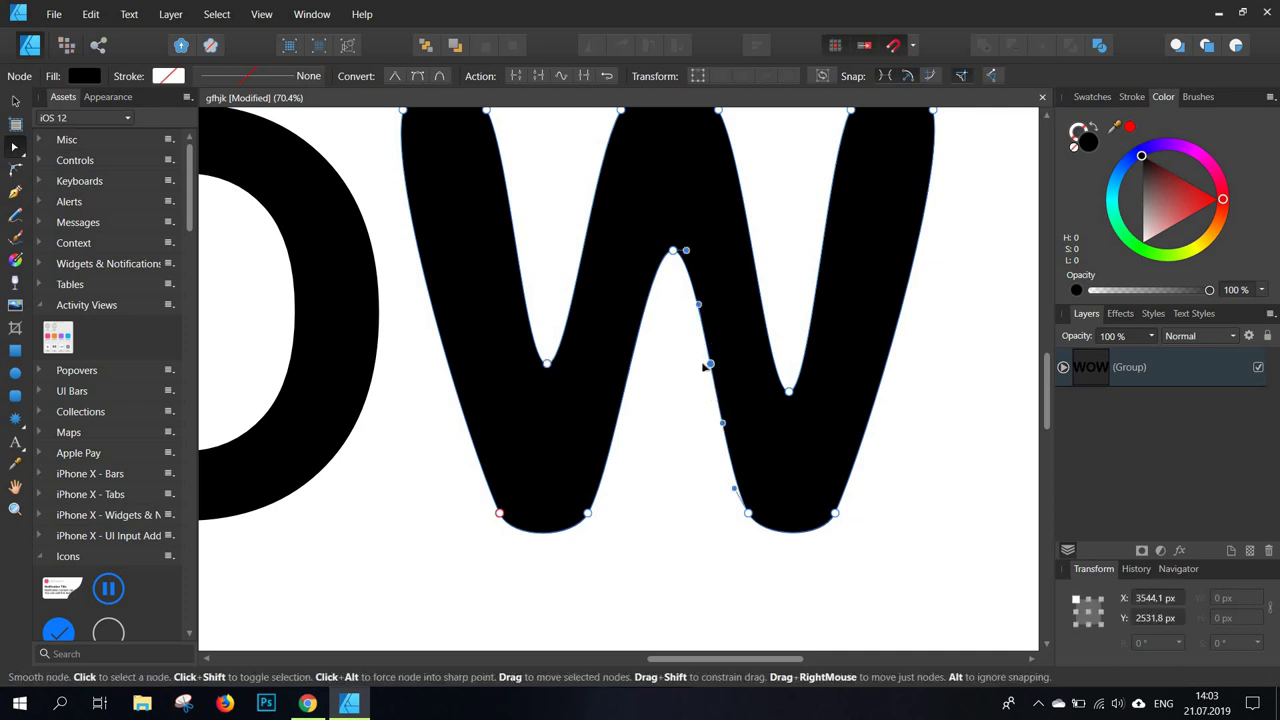
pyautogui.moveTo(708, 365); pyautogui.dragTo(703, 365)
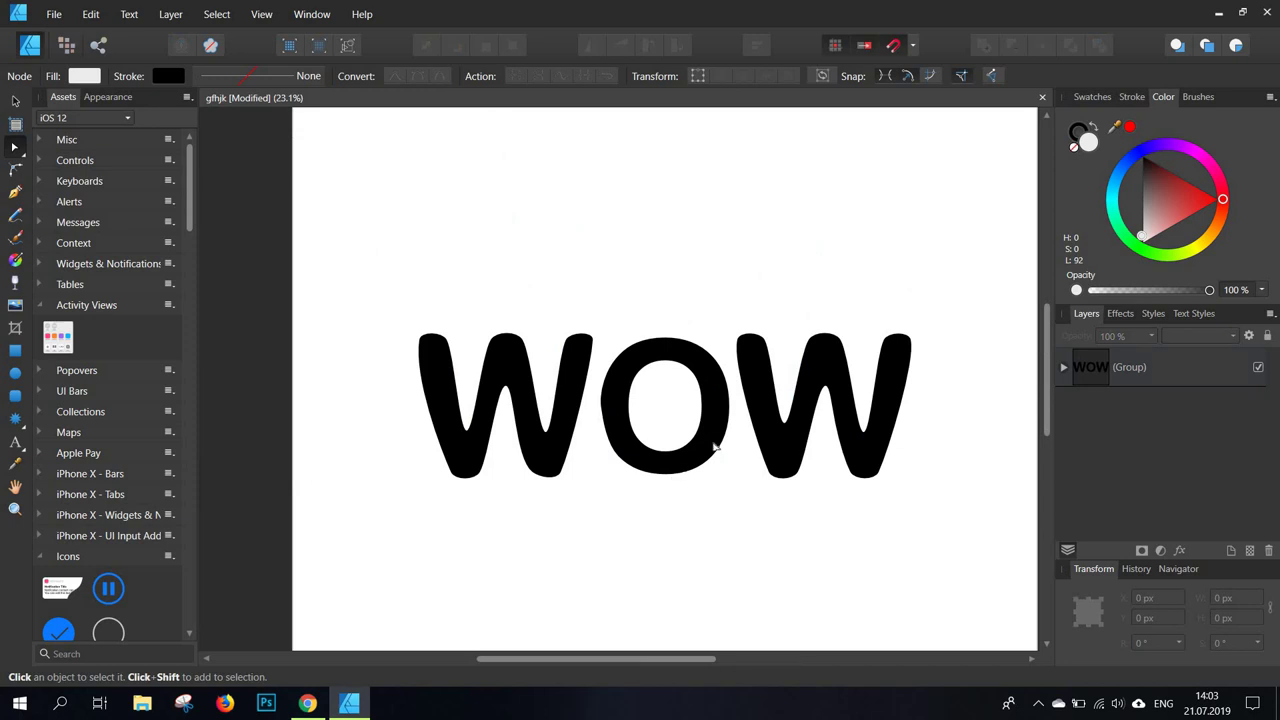
# - Select the whole WOW group, expand its layers and recolour it light red with H 0, S 95, L 64
pyautogui.click(718, 402)
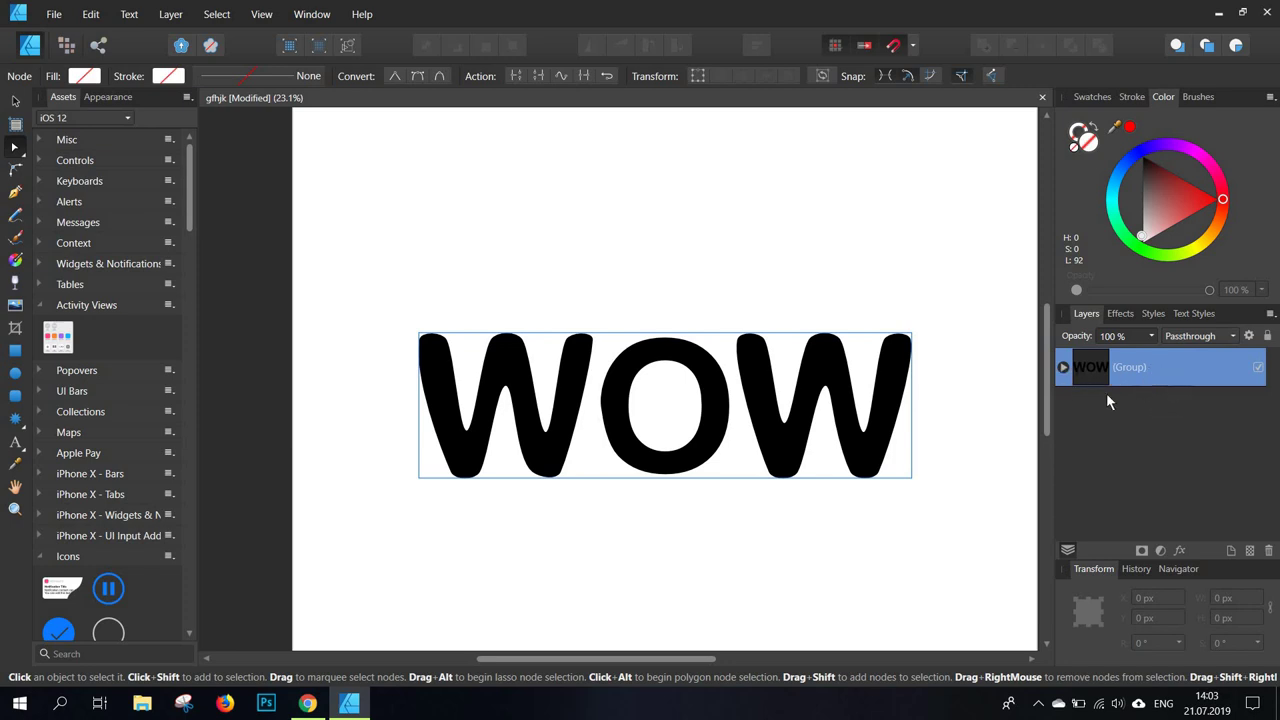
pyautogui.click(1063, 367)
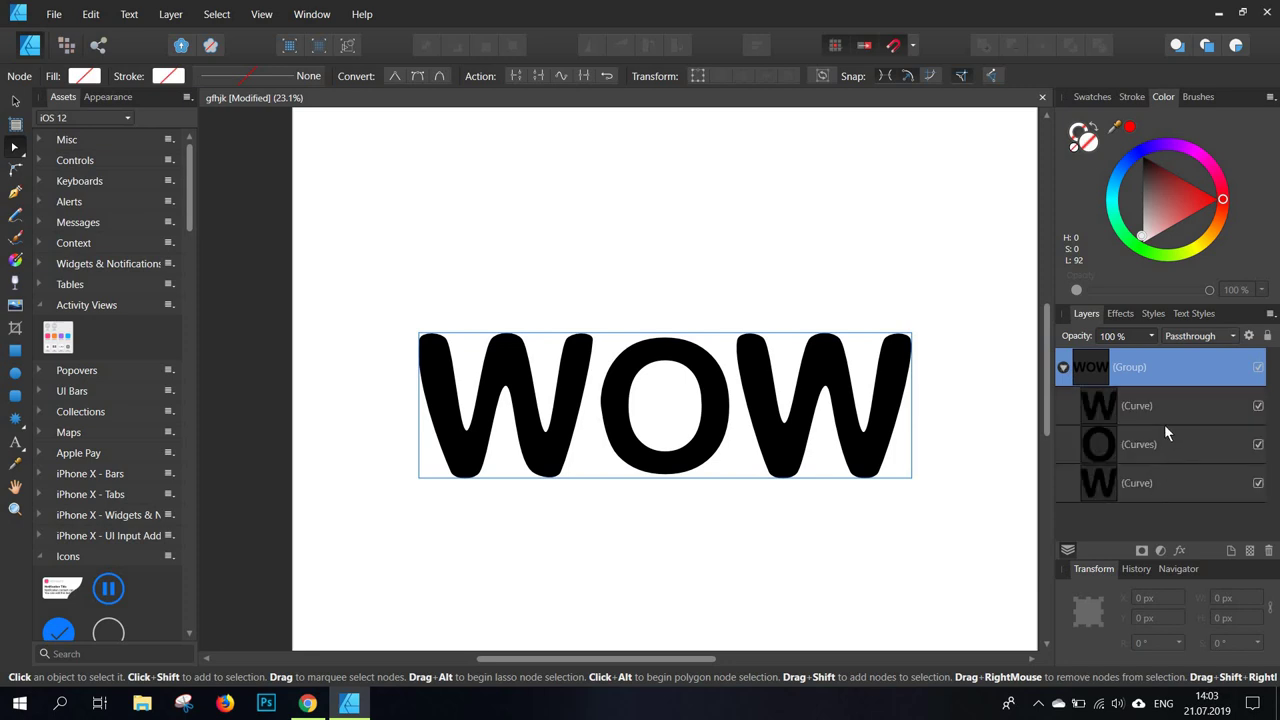
pyautogui.click(1199, 218)
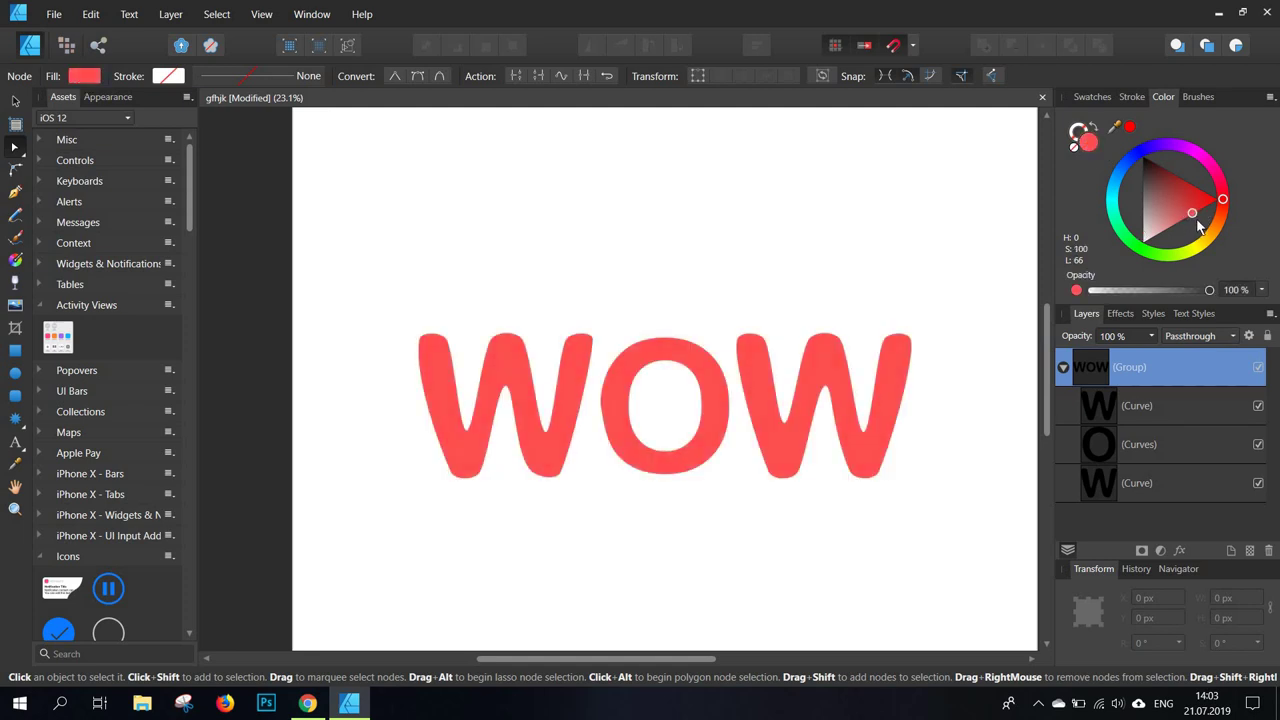
pyautogui.click(1199, 217)
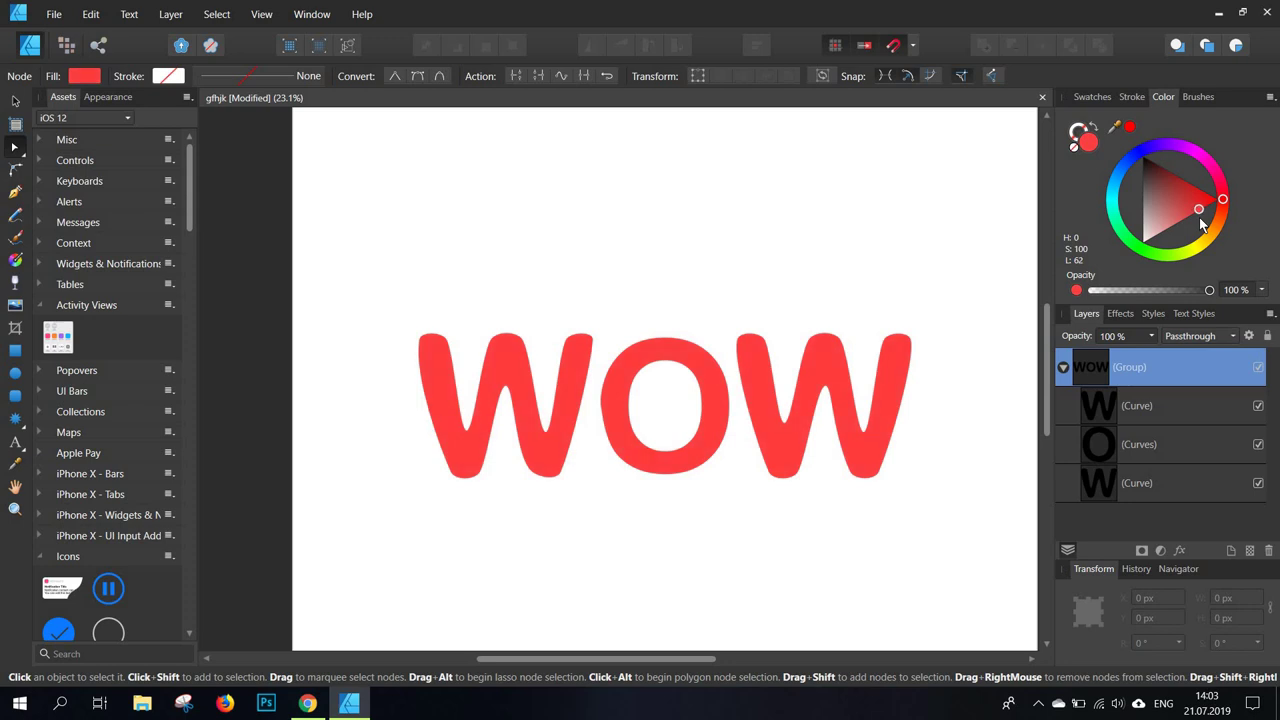
pyautogui.moveTo(1186, 200)
pyautogui.mouseDown()
pyautogui.moveTo(1198, 222)
pyautogui.moveTo(1176, 215)
pyautogui.moveTo(1191, 212)
pyautogui.mouseUp()
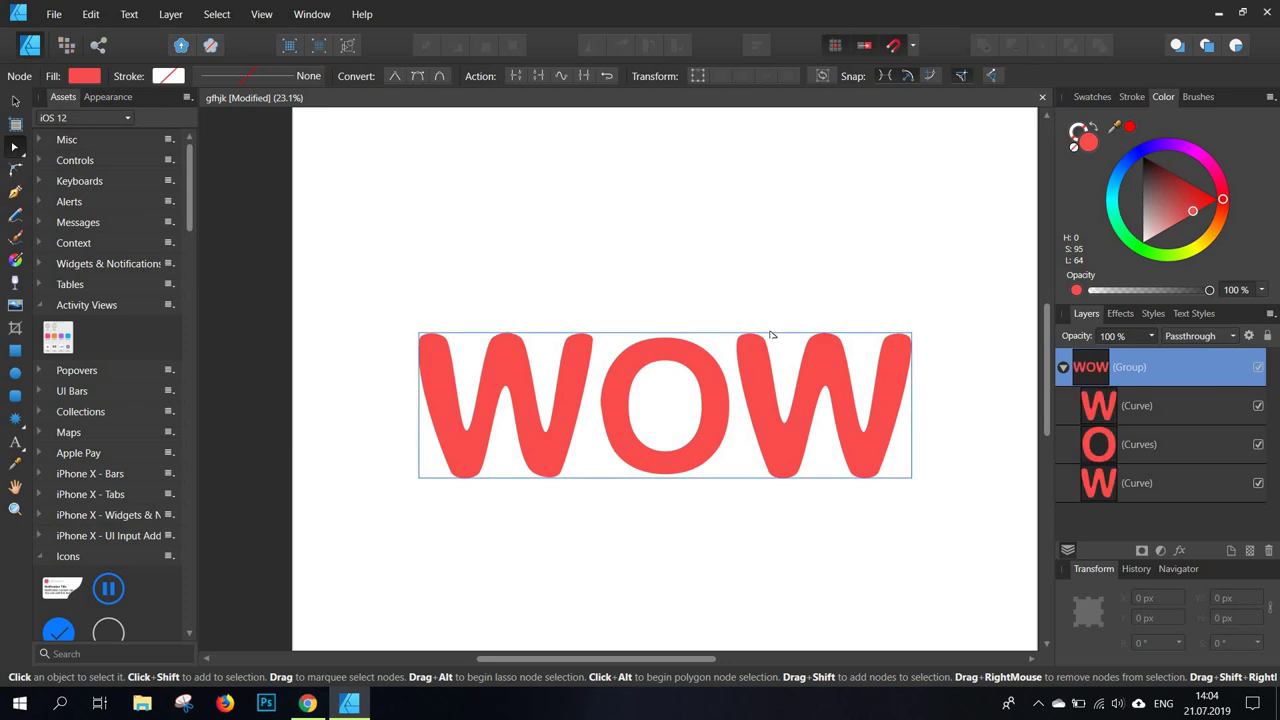
# - Try a dark red fill on the O and a muted red on the second W, and undo these colour changes
pyautogui.moveTo(759, 298); pyautogui.dragTo(783, 271)
pyautogui.click(728, 338)
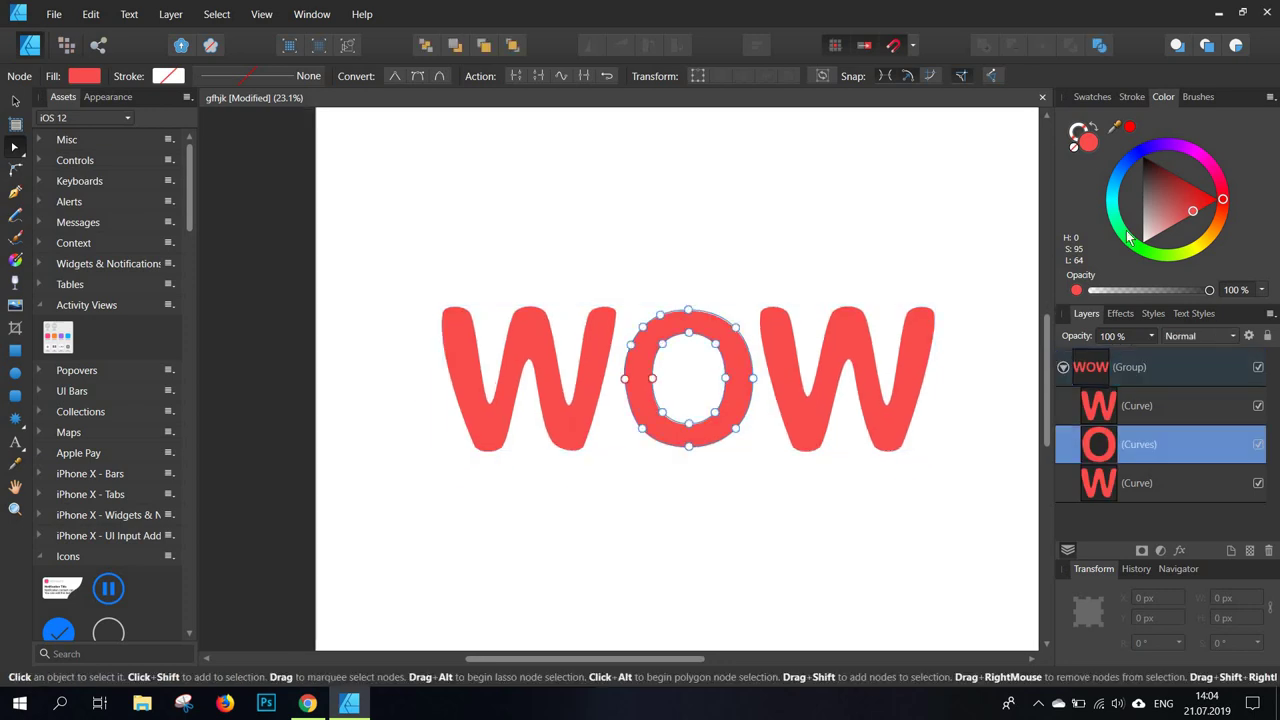
pyautogui.moveTo(1192, 210); pyautogui.dragTo(1157, 198)
pyautogui.click(866, 345)
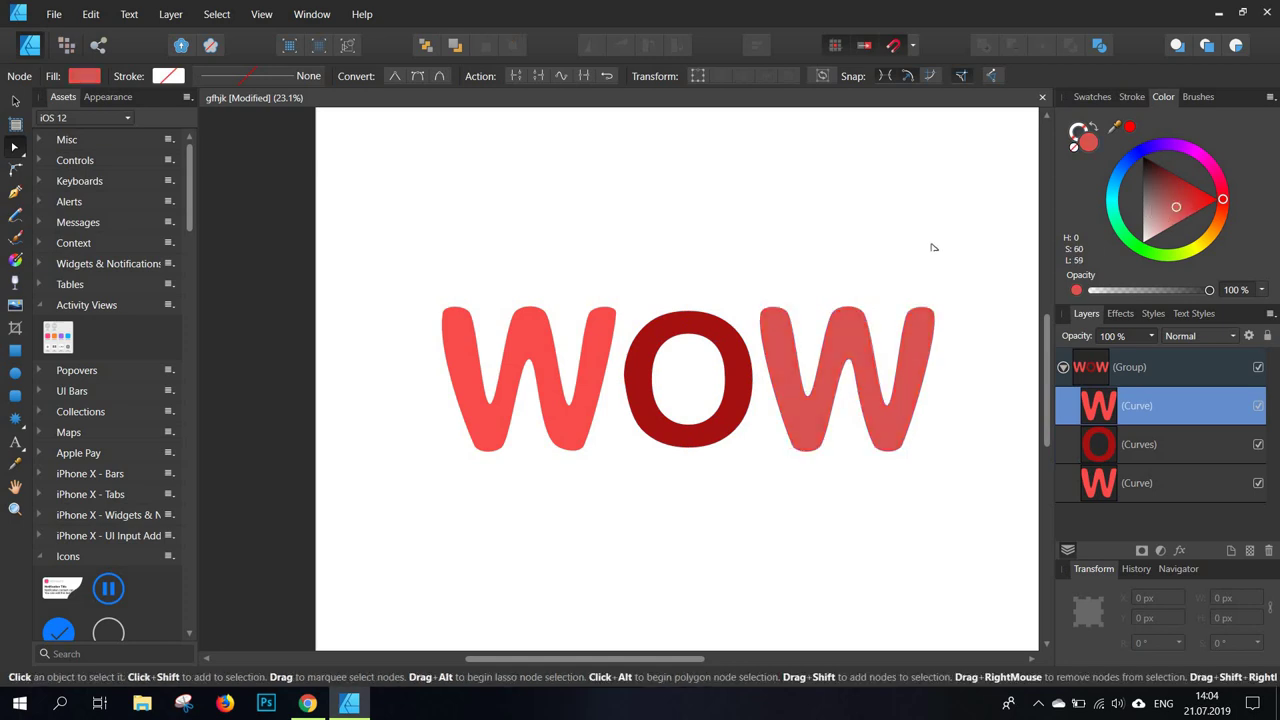
pyautogui.click(972, 316)
pyautogui.hotkey('ctrl', 'z')
pyautogui.hotkey('ctrl', 'z')
pyautogui.hotkey('ctrl', 'z')
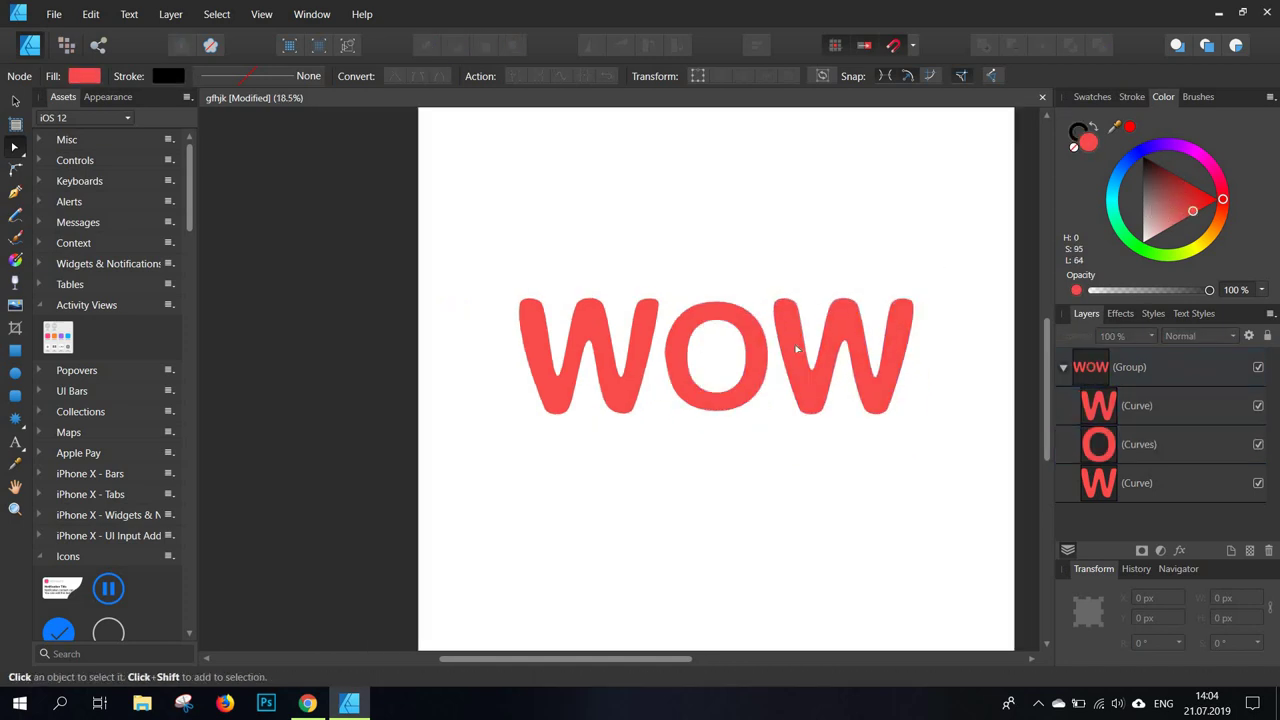
# - Select the WOW group and duplicate it
pyautogui.click(796, 349)
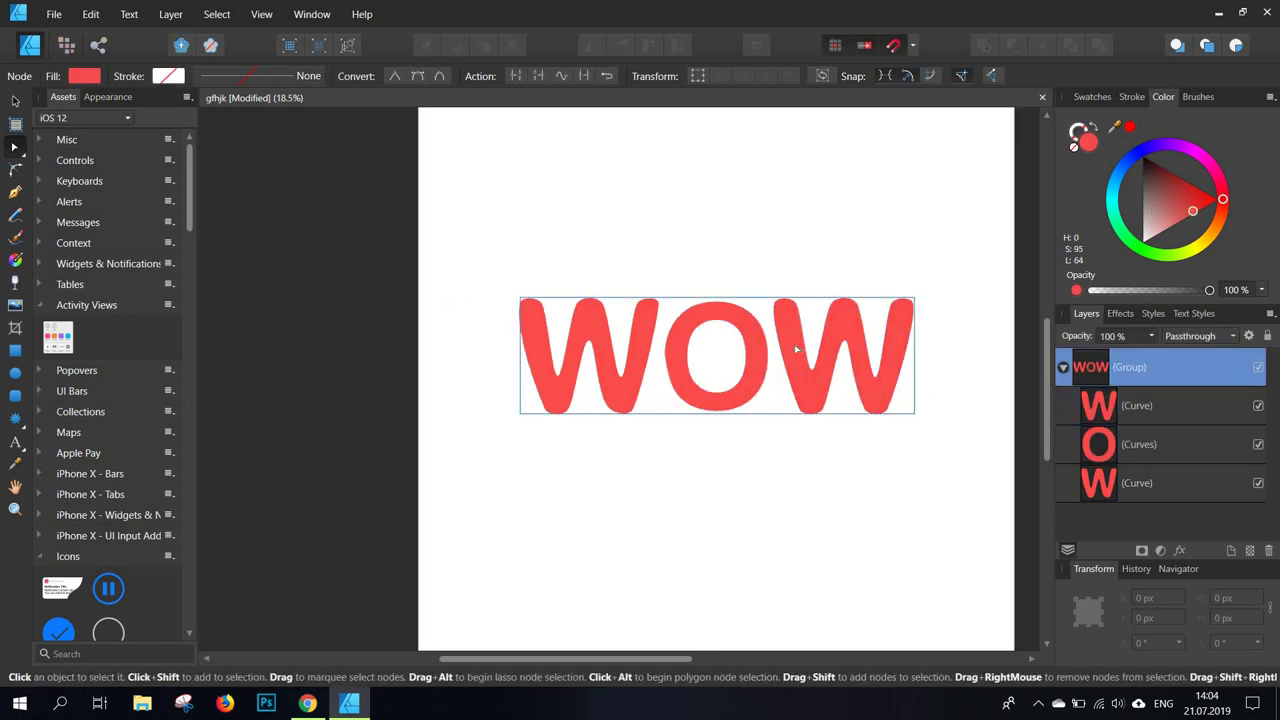
pyautogui.rightClick(1151, 366)
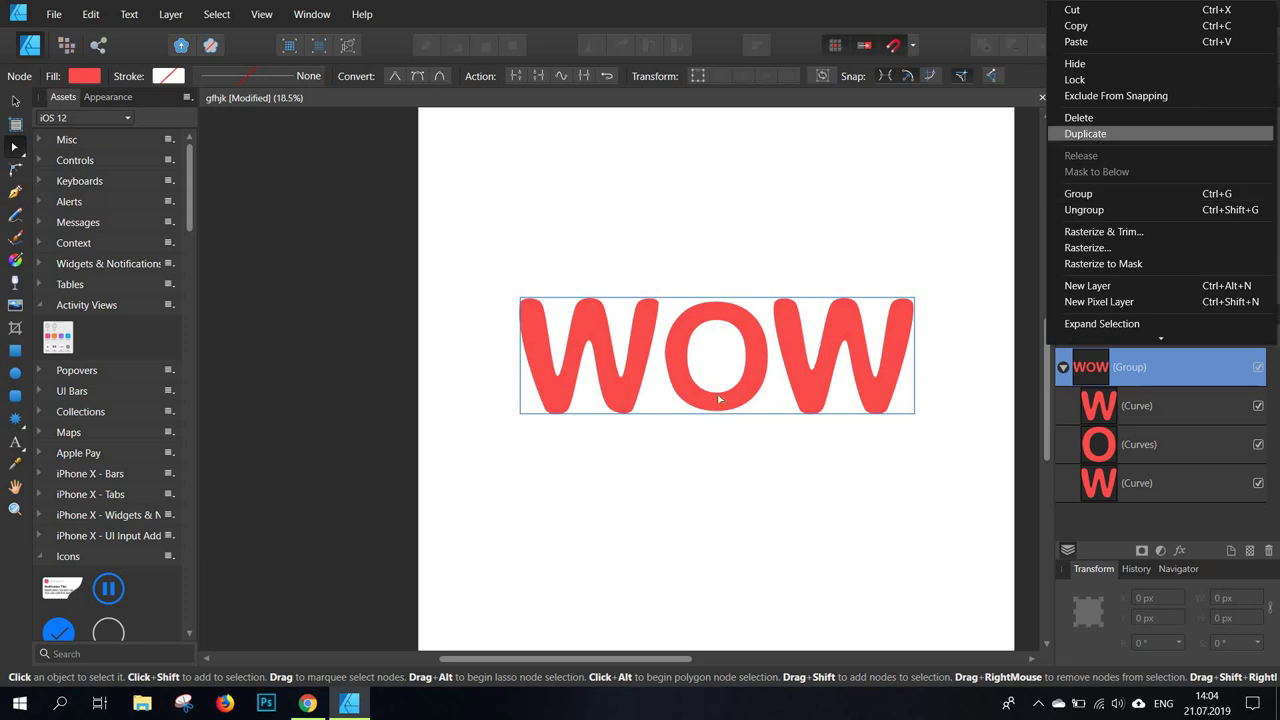
pyautogui.click(1097, 136)
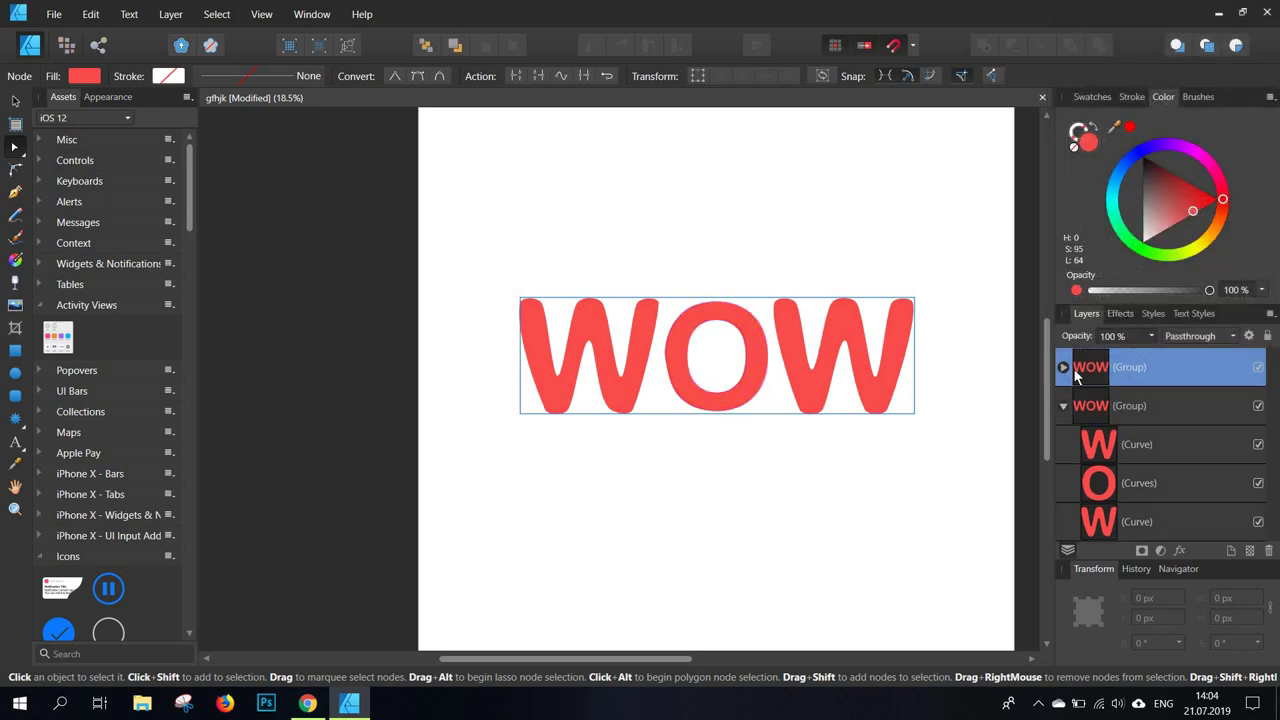
# - Reorder the duplicated WOW group beneath the original and shift the upper group horizontally left to about X 712 px
pyautogui.click(1064, 407)
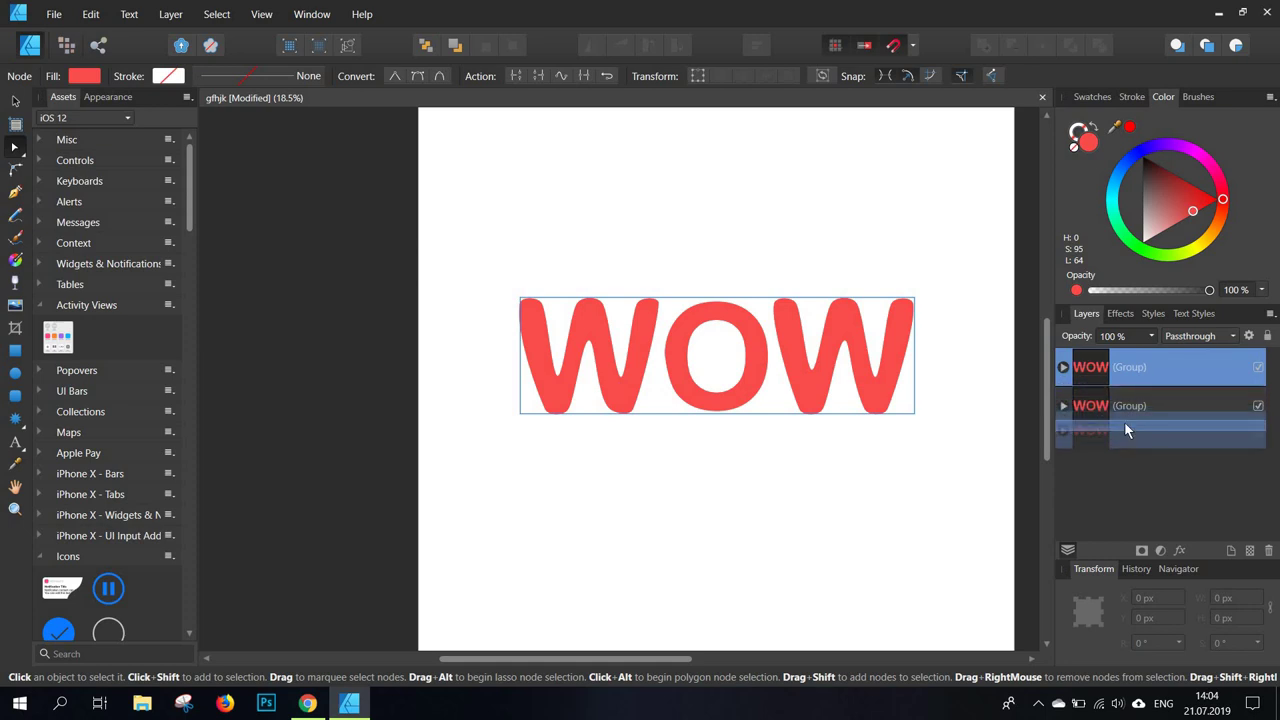
pyautogui.click(1124, 420)
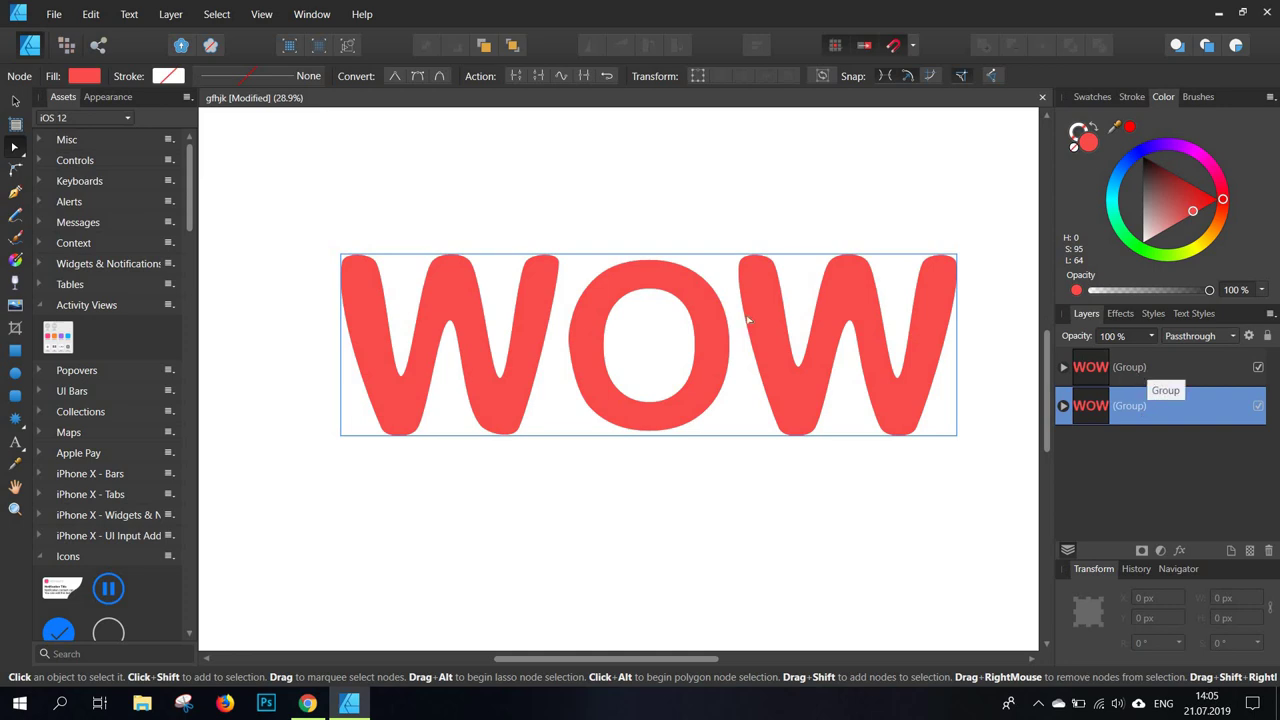
pyautogui.click(1158, 376)
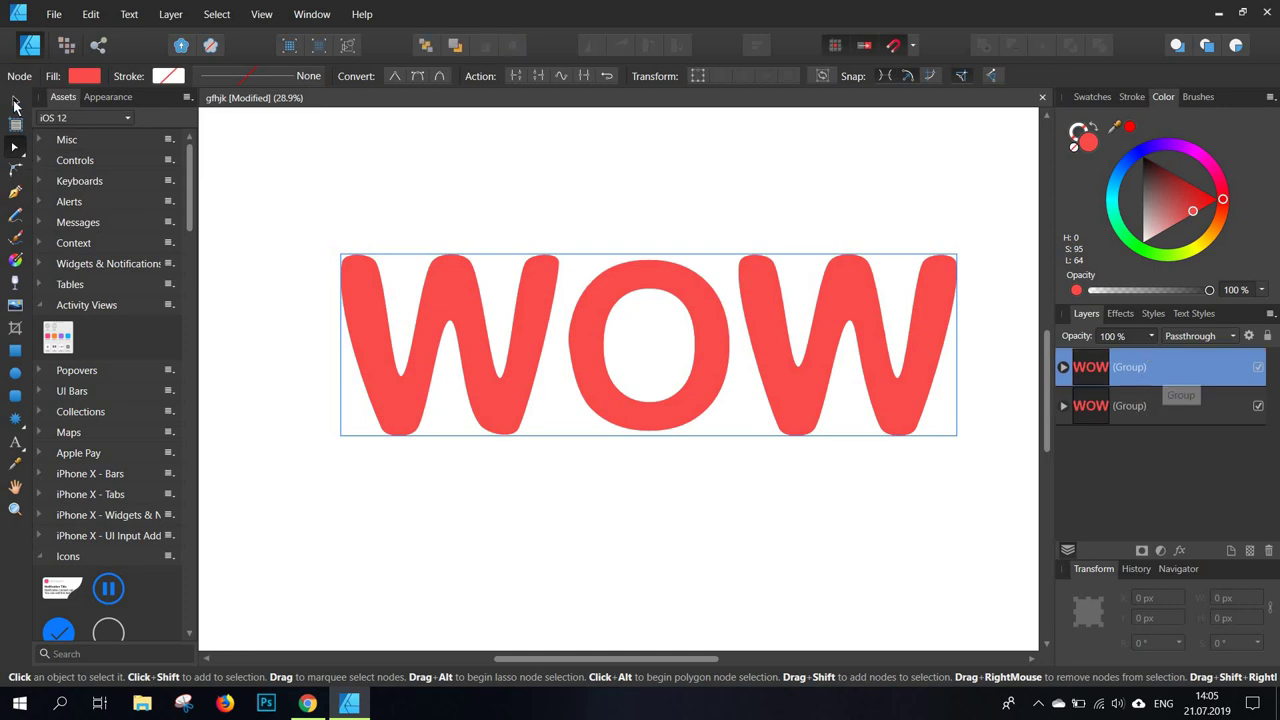
pyautogui.press('v')
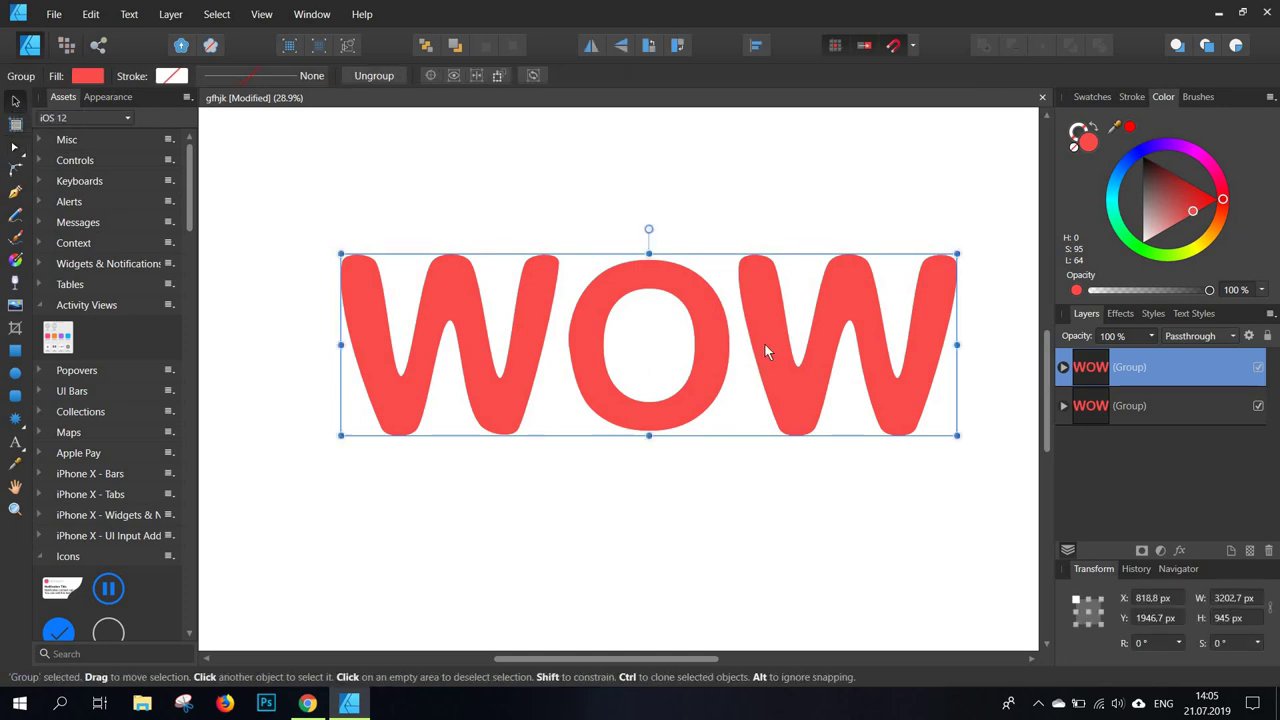
pyautogui.moveTo(764, 344); pyautogui.dragTo(750, 343)
pyautogui.moveTo(888, 378); pyautogui.dragTo(879, 378)
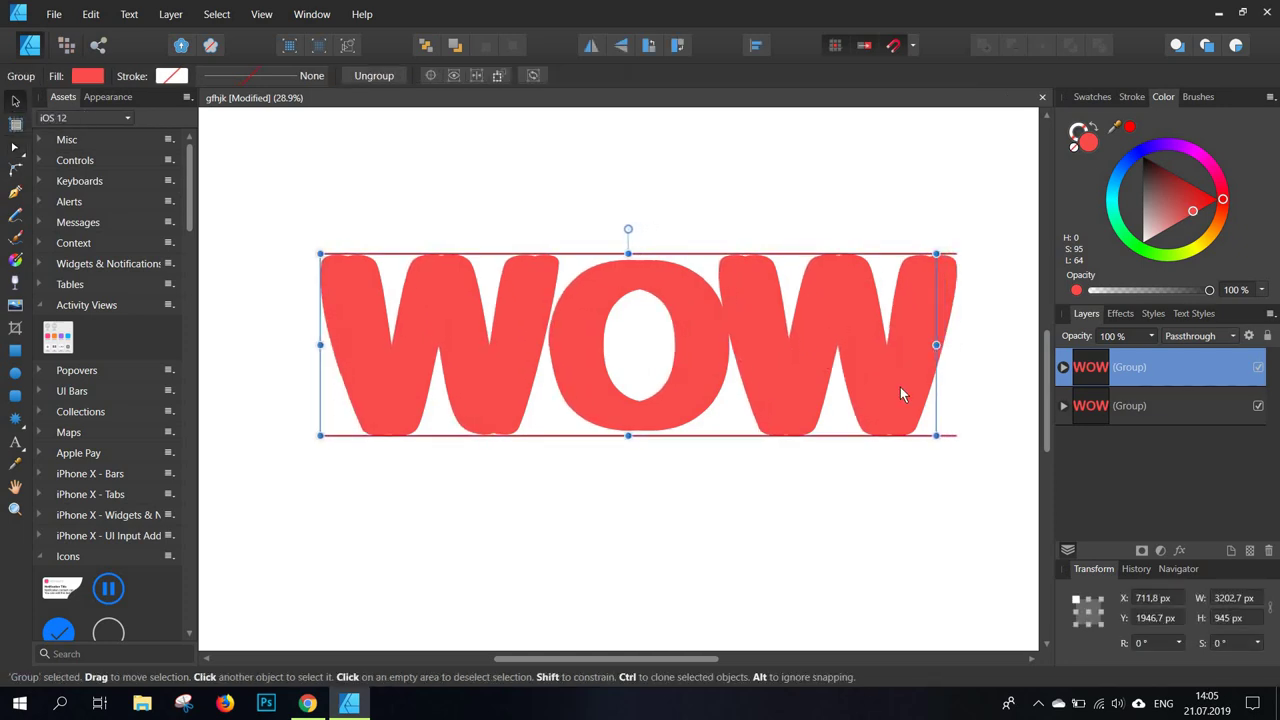
# - Recolour the lower WOW group to a lighter red with H 0, S 100, L 70
pyautogui.click(1160, 418)
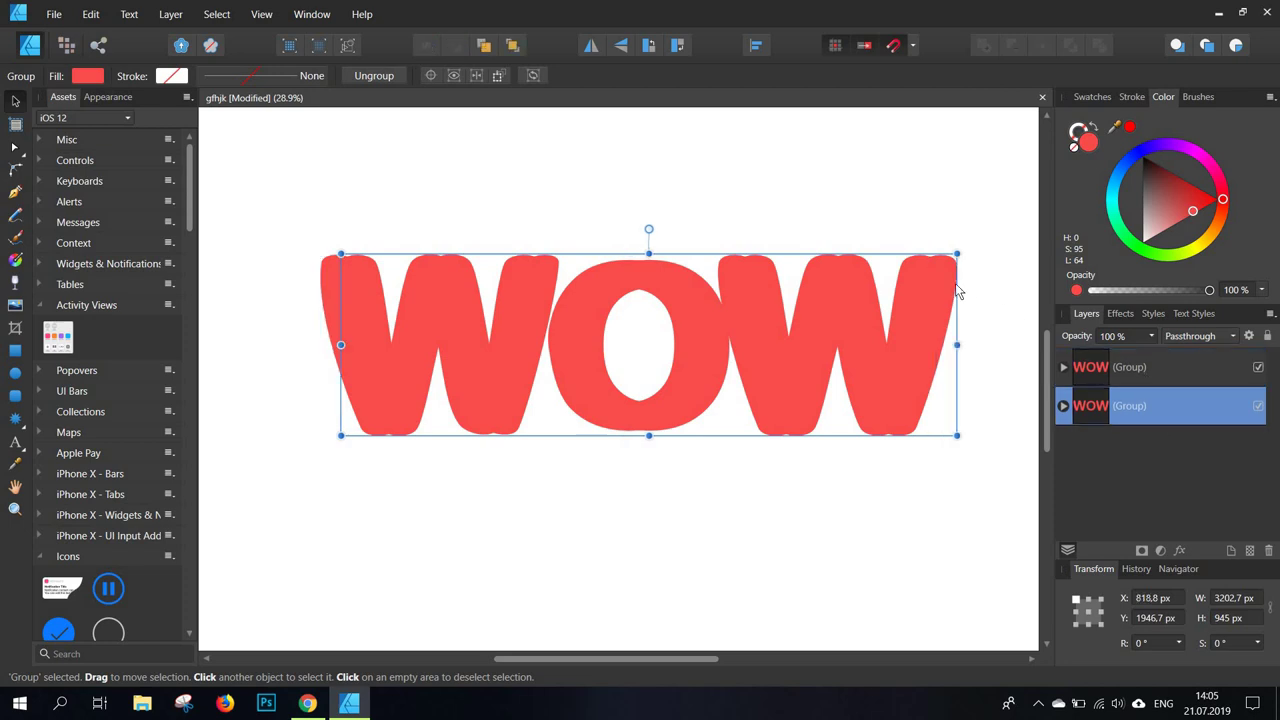
pyautogui.click(1184, 208)
pyautogui.moveTo(1176, 213); pyautogui.dragTo(1188, 223)
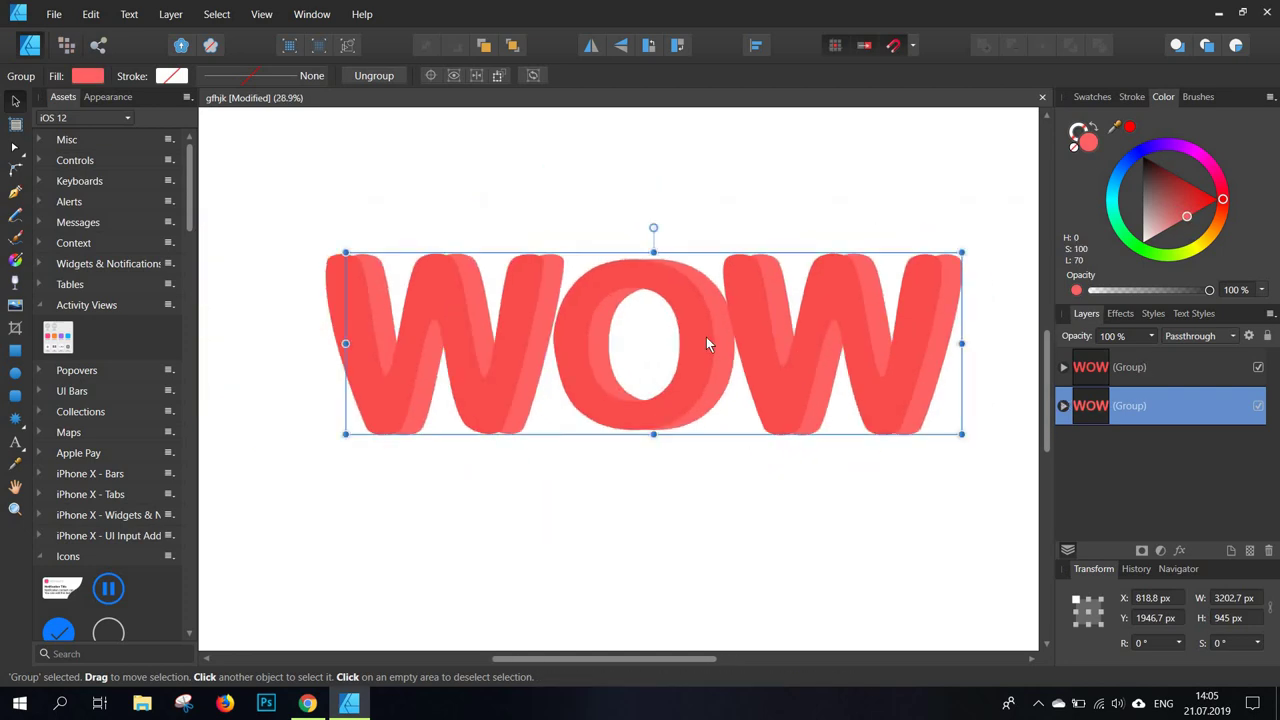
# - Nudge the upper WOW group right to X 784.8 px so it nearly covers the lighter copy
pyautogui.click(706, 337)
pyautogui.scroll(2, 441, 290)
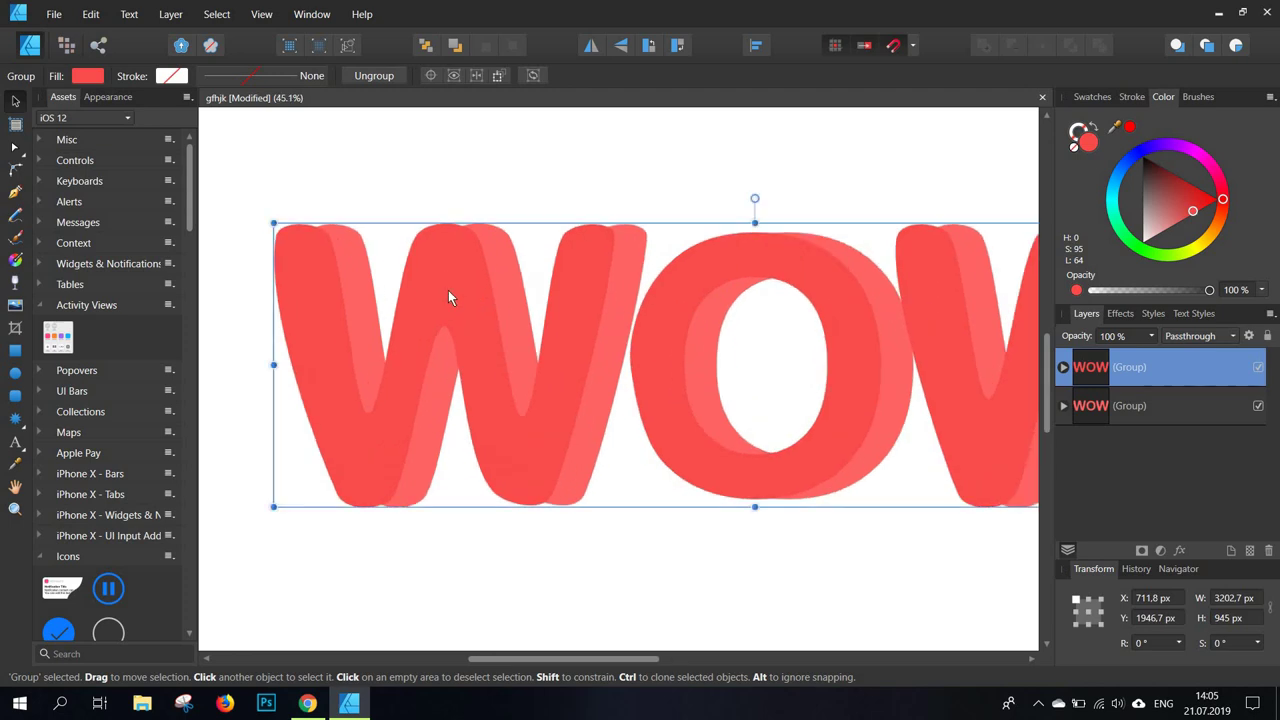
pyautogui.hotkey('shift', 'Right')
pyautogui.hotkey('shift', 'Right')
pyautogui.hotkey('shift', 'Right')
pyautogui.hotkey('shift', 'Right')
pyautogui.hotkey('shift', 'Right')
pyautogui.hotkey('shift', 'Right')
pyautogui.hotkey('shift', 'Right')
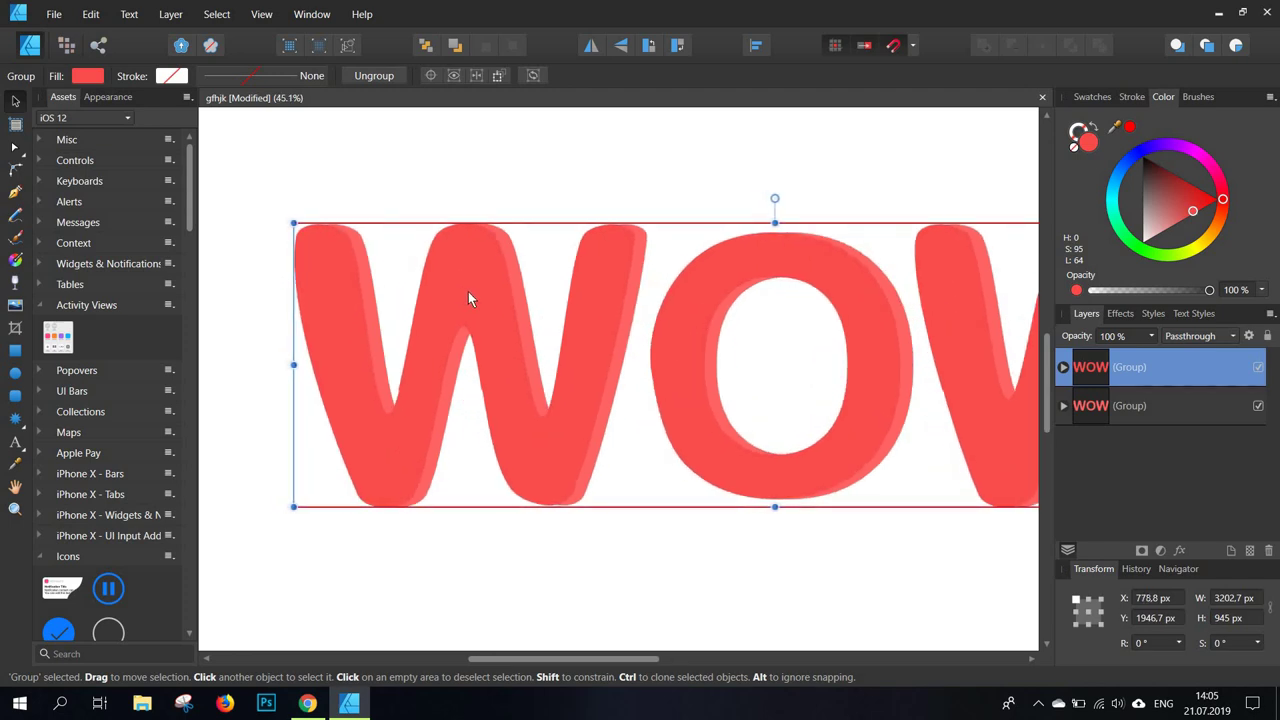
pyautogui.press('Right')
pyautogui.press('Right')
pyautogui.press('Right')
pyautogui.scroll(-3, 504, 296)
pyautogui.scroll(1, 469, 349)
pyautogui.scroll(2, 456, 391)
pyautogui.scroll(-2, 430, 320)
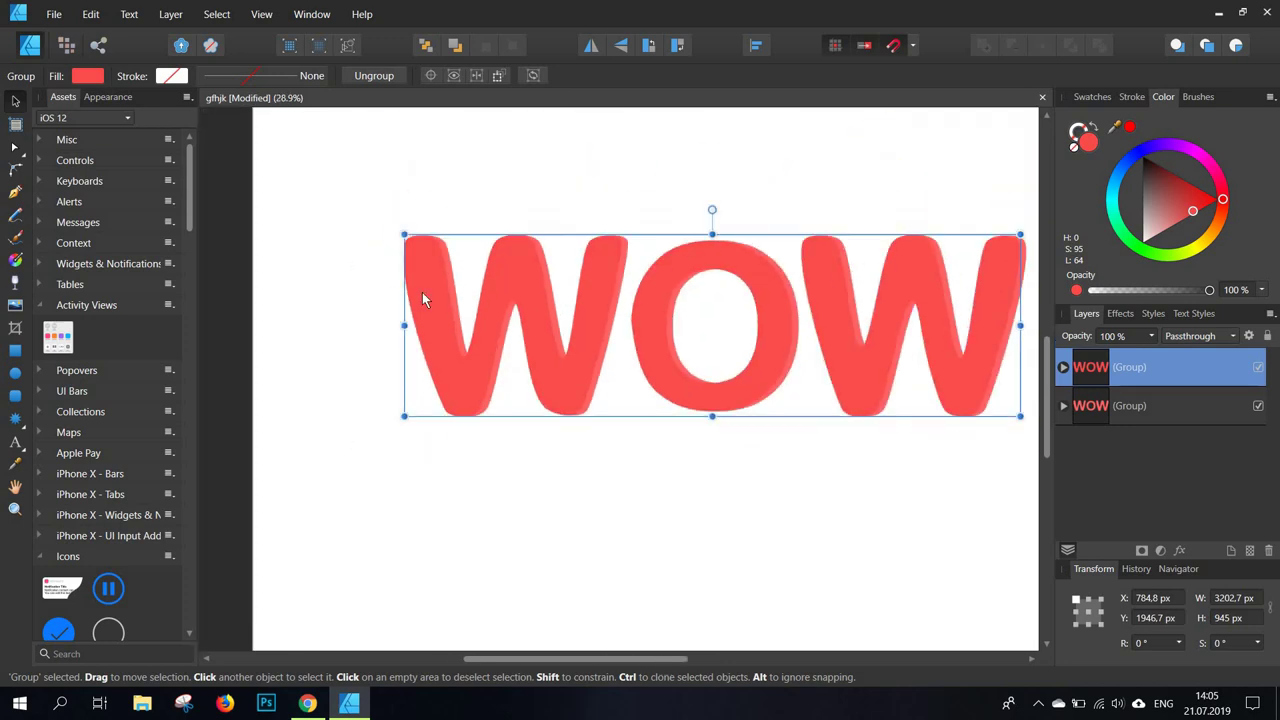
# - Pull the bottom curve of the left foot on the lighter group's first W slightly up and left
pyautogui.scroll(2, 440, 263)
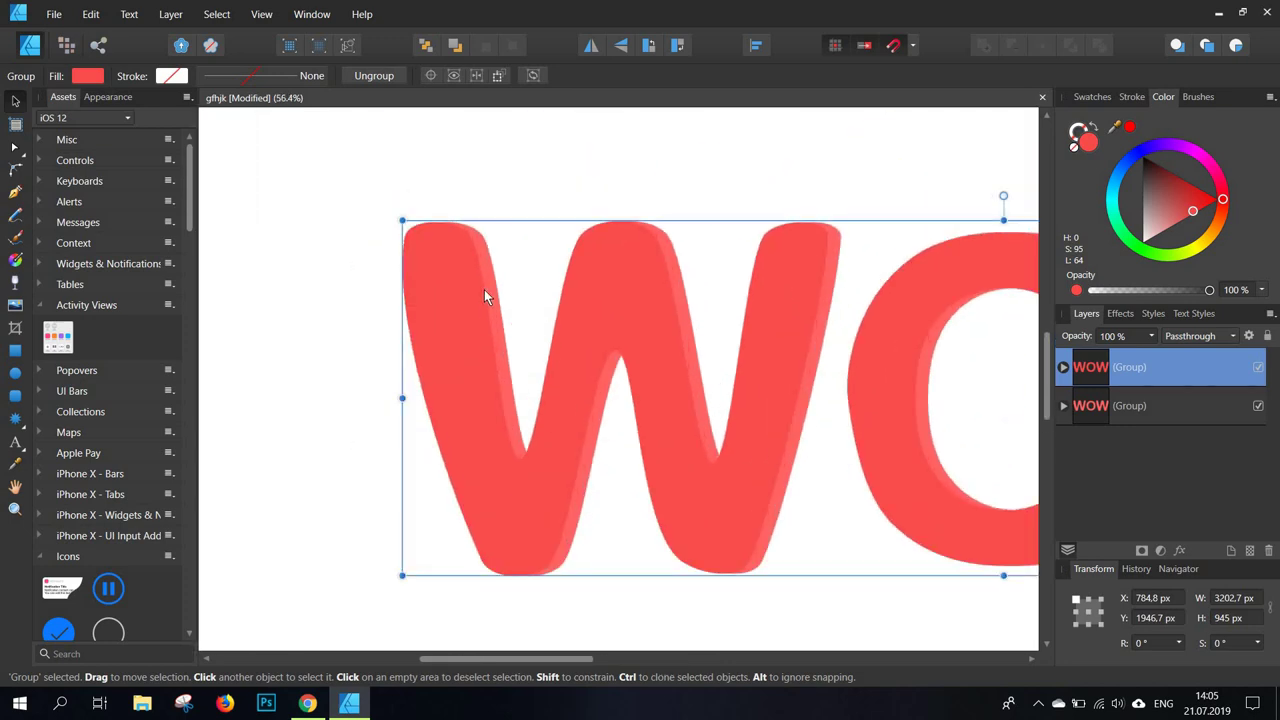
pyautogui.scroll(1, 485, 290)
pyautogui.moveTo(605, 587); pyautogui.dragTo(597, 477)
pyautogui.scroll(4, 558, 540)
pyautogui.doubleClick(563, 509)
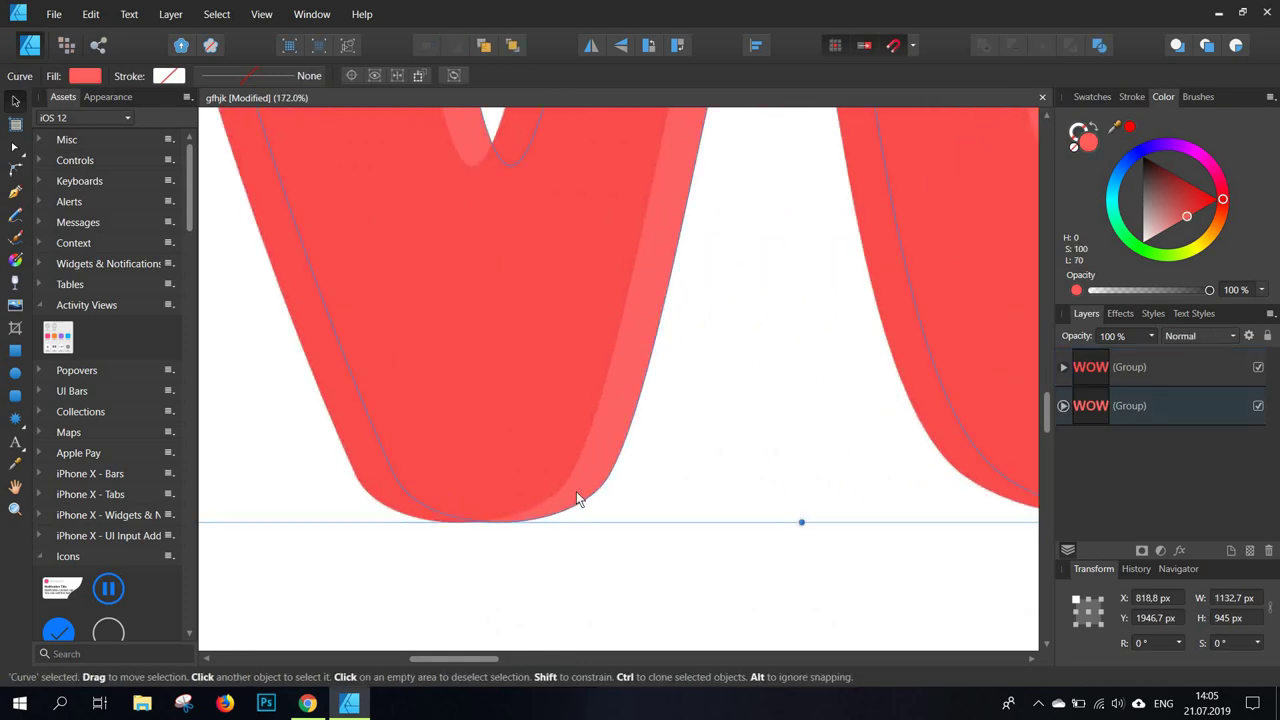
pyautogui.doubleClick(552, 524)
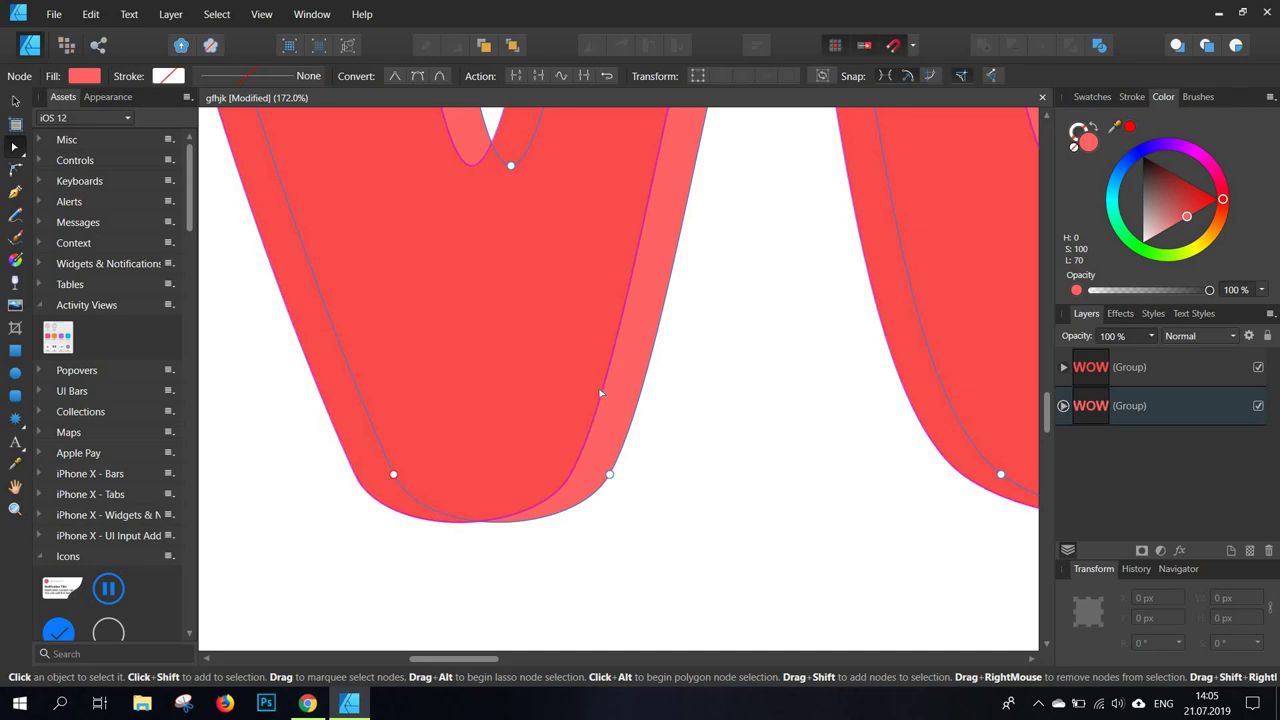
pyautogui.moveTo(526, 523); pyautogui.dragTo(523, 520)
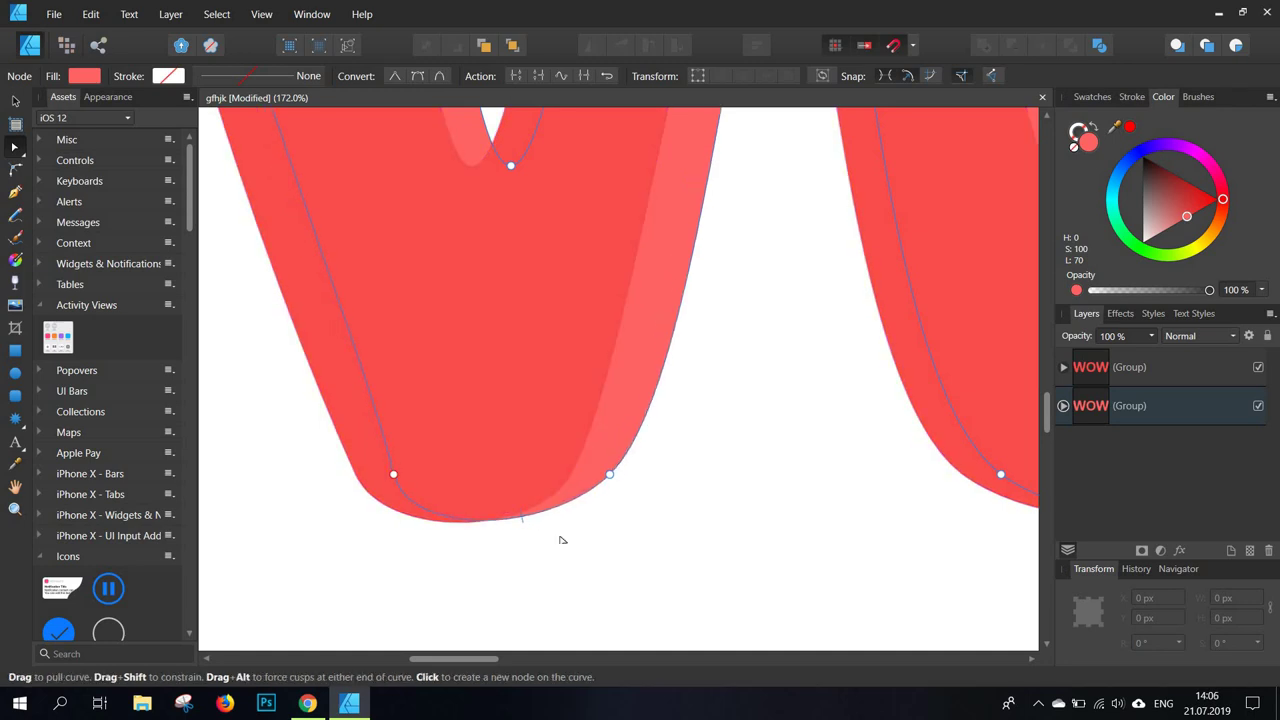
# - Pull the bottom curve of the right foot on the lighter group's first W slightly left
pyautogui.scroll(-6, 561, 536)
pyautogui.scroll(8, 550, 540)
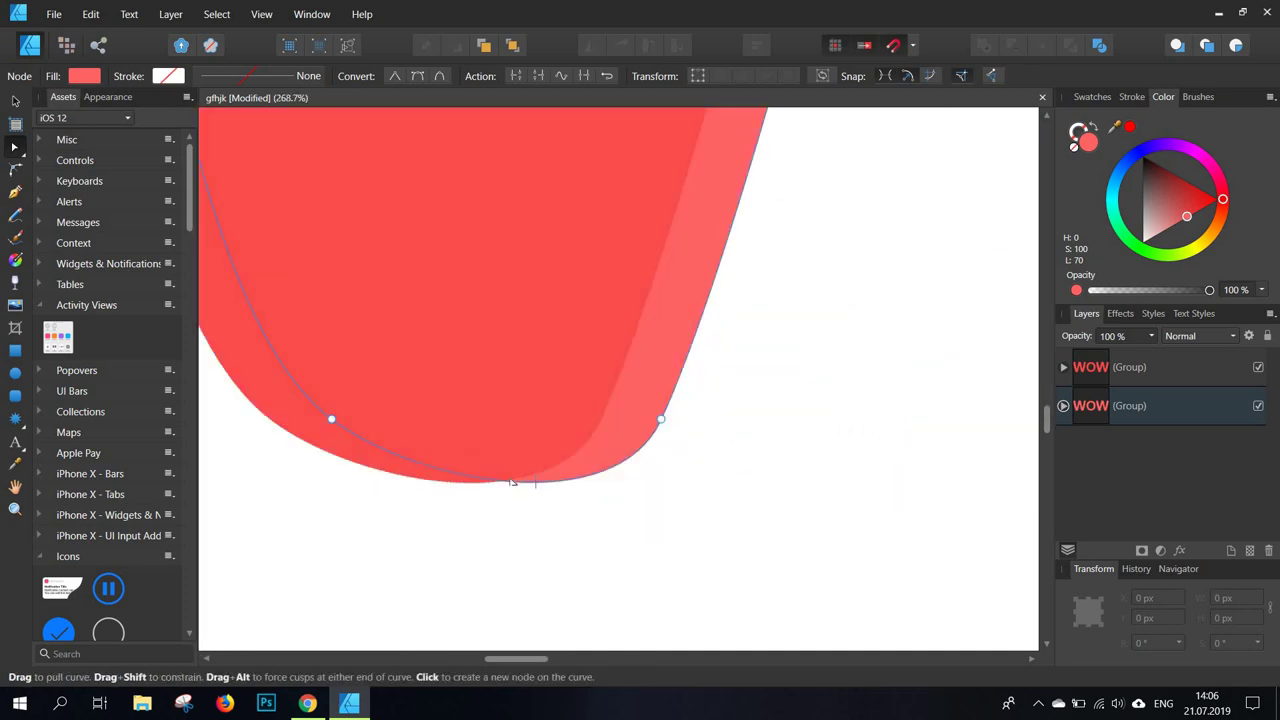
pyautogui.moveTo(516, 481); pyautogui.dragTo(486, 485)
pyautogui.scroll(-8, 500, 478)
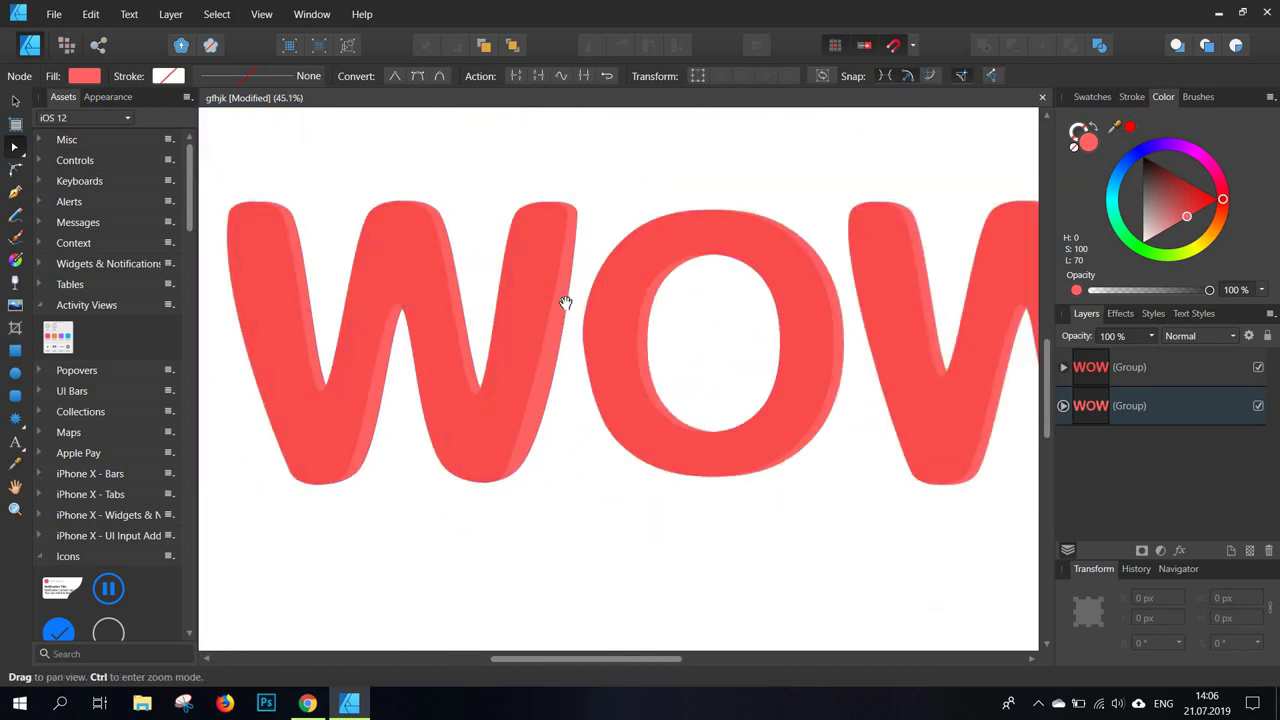
pyautogui.moveTo(563, 291); pyautogui.dragTo(645, 315)
pyautogui.click(608, 268)
pyautogui.scroll(3, 626, 259)
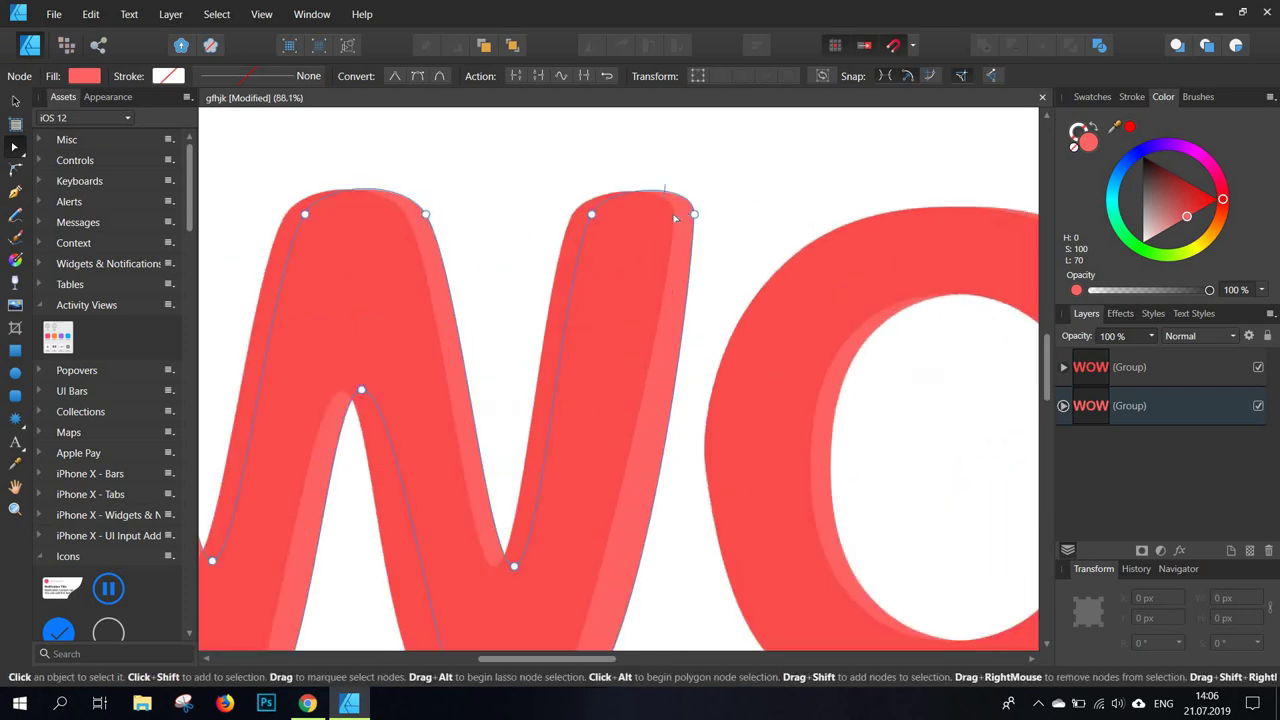
pyautogui.scroll(3, 683, 186)
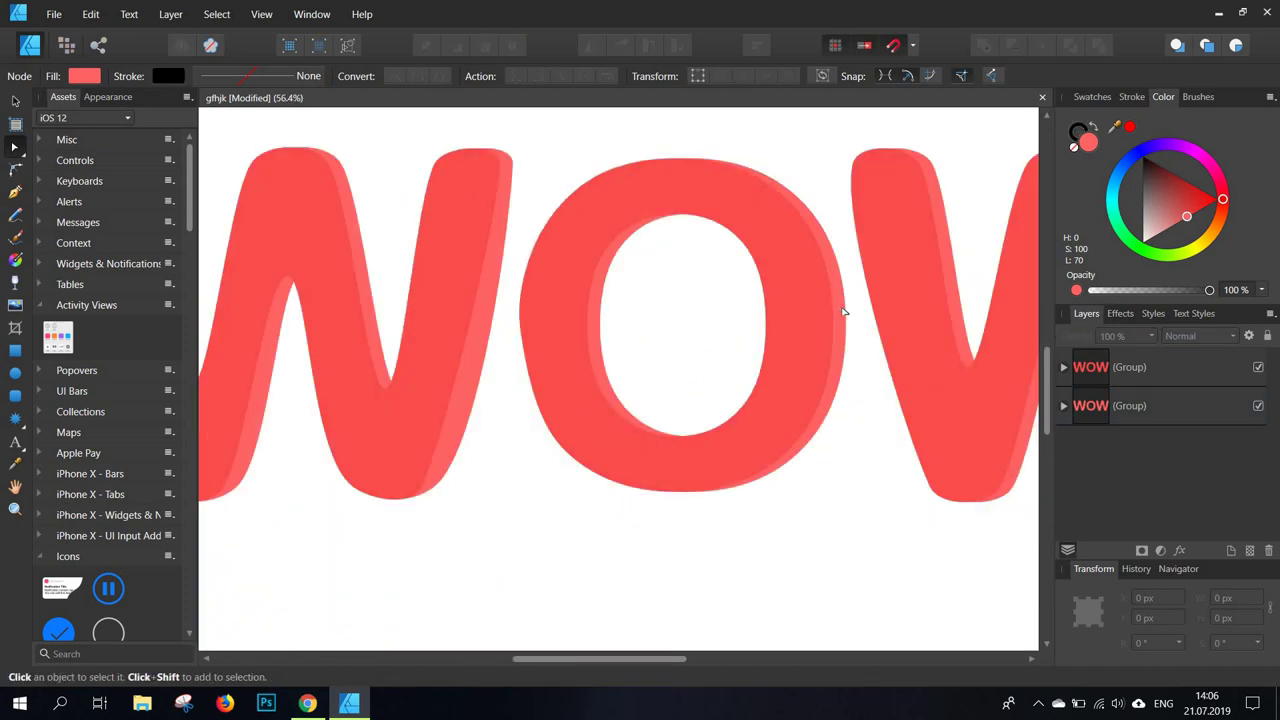
# - Select the three left nodes of the lighter O's inner outline and move them slightly right
pyautogui.click(590, 298)
pyautogui.scroll(5, 580, 298)
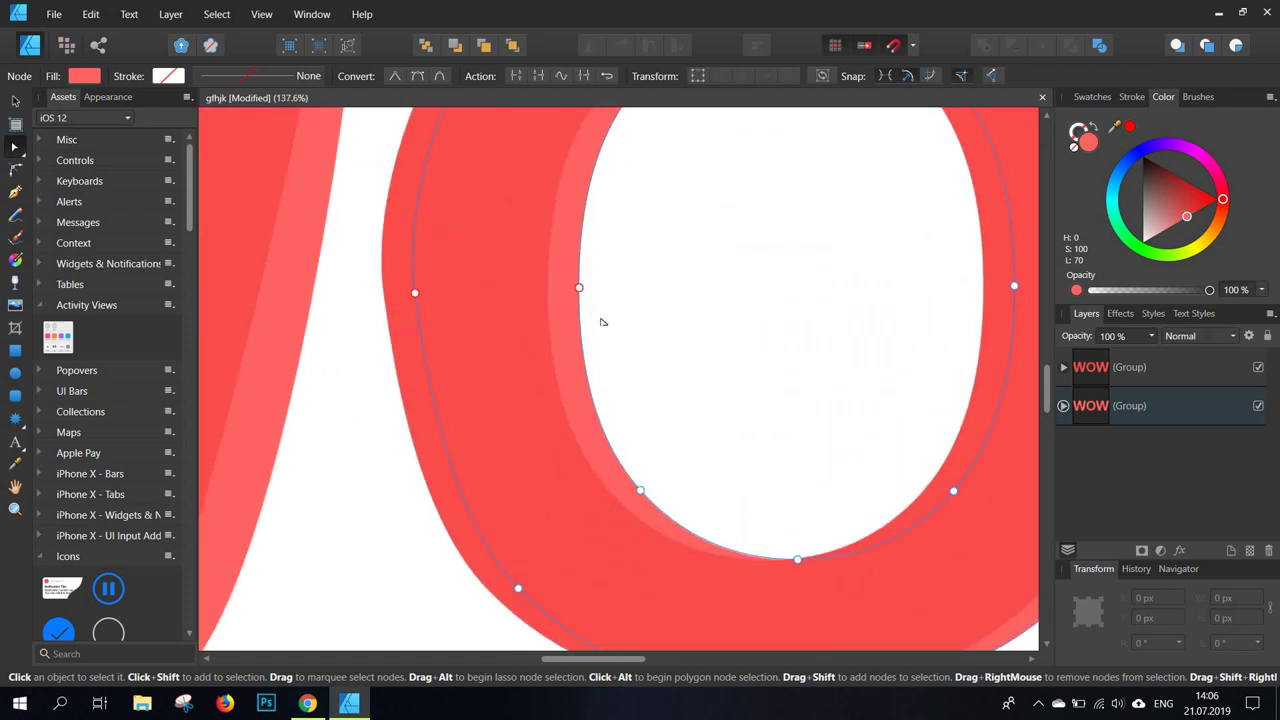
pyautogui.scroll(-4, 615, 372)
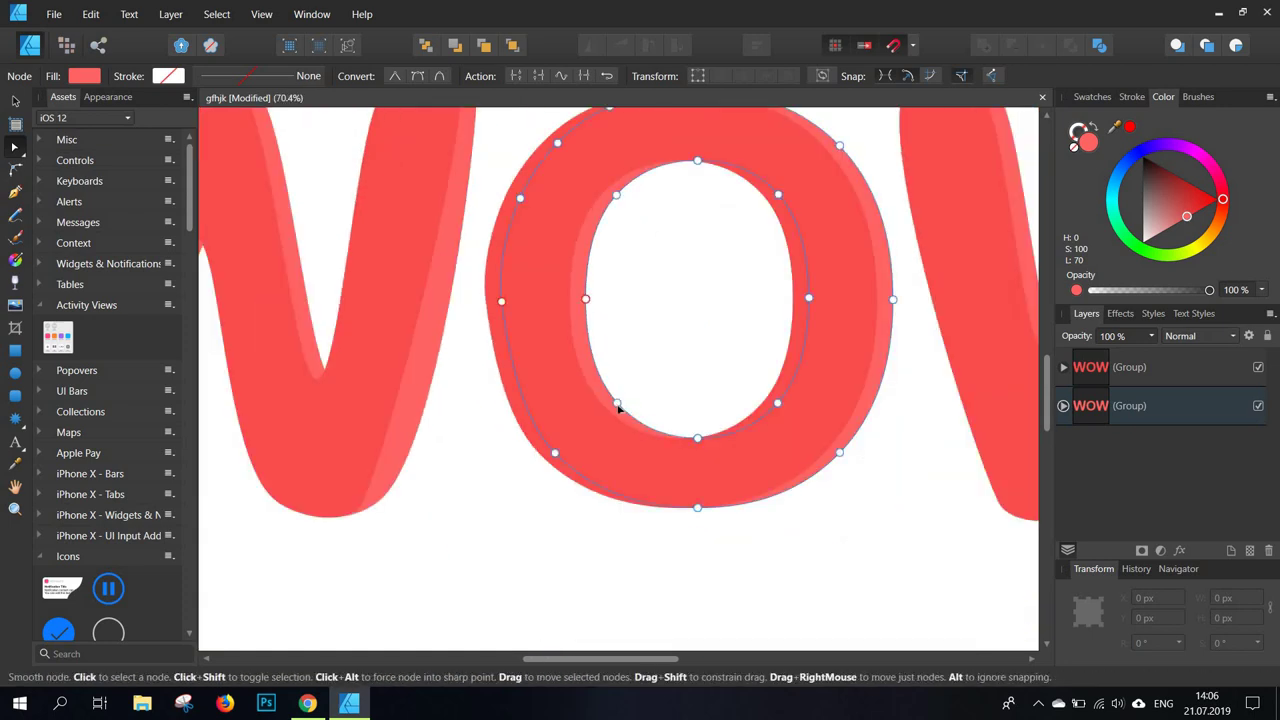
pyautogui.click(617, 404)
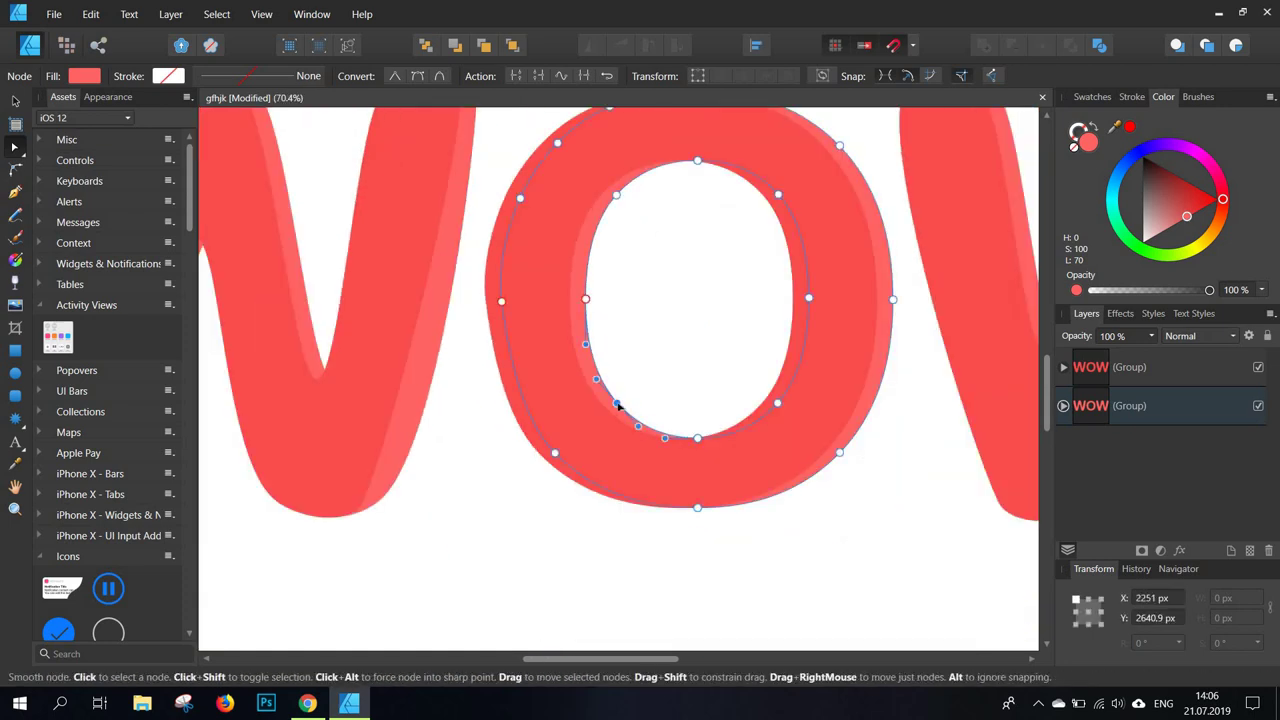
pyautogui.keyDown('shift'); pyautogui.click(586, 299); pyautogui.keyUp('shift')
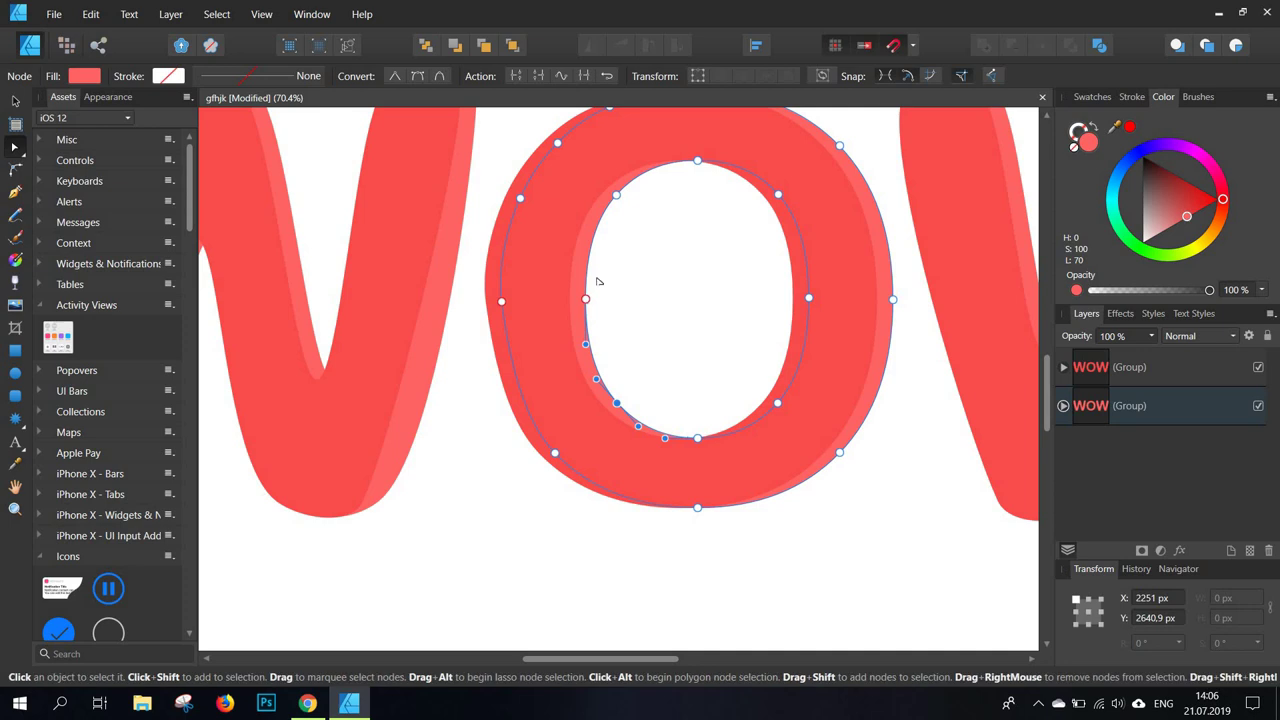
pyautogui.keyDown('shift'); pyautogui.click(617, 196); pyautogui.keyUp('shift')
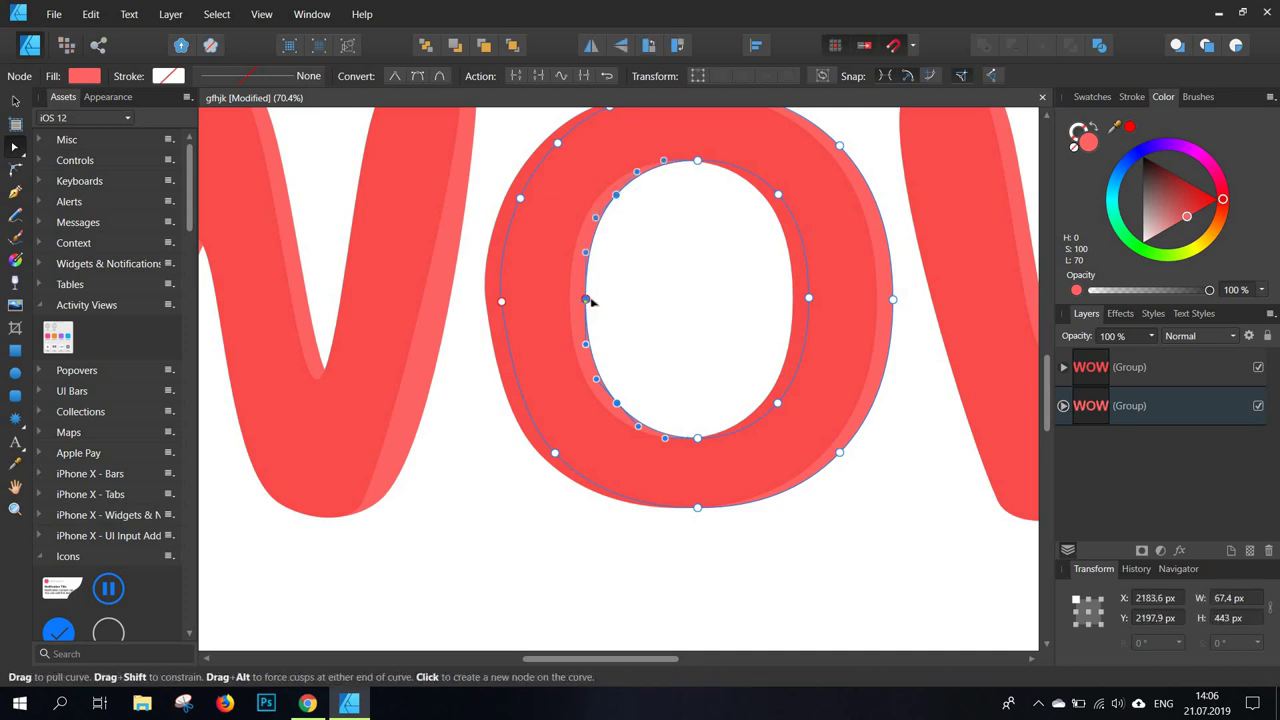
pyautogui.moveTo(588, 300); pyautogui.dragTo(597, 300)
pyautogui.click(666, 298)
# - Pull the bottom curve of the left foot on the lighter group's second W slightly left
pyautogui.scroll(-5, 667, 298)
pyautogui.scroll(5, 928, 338)
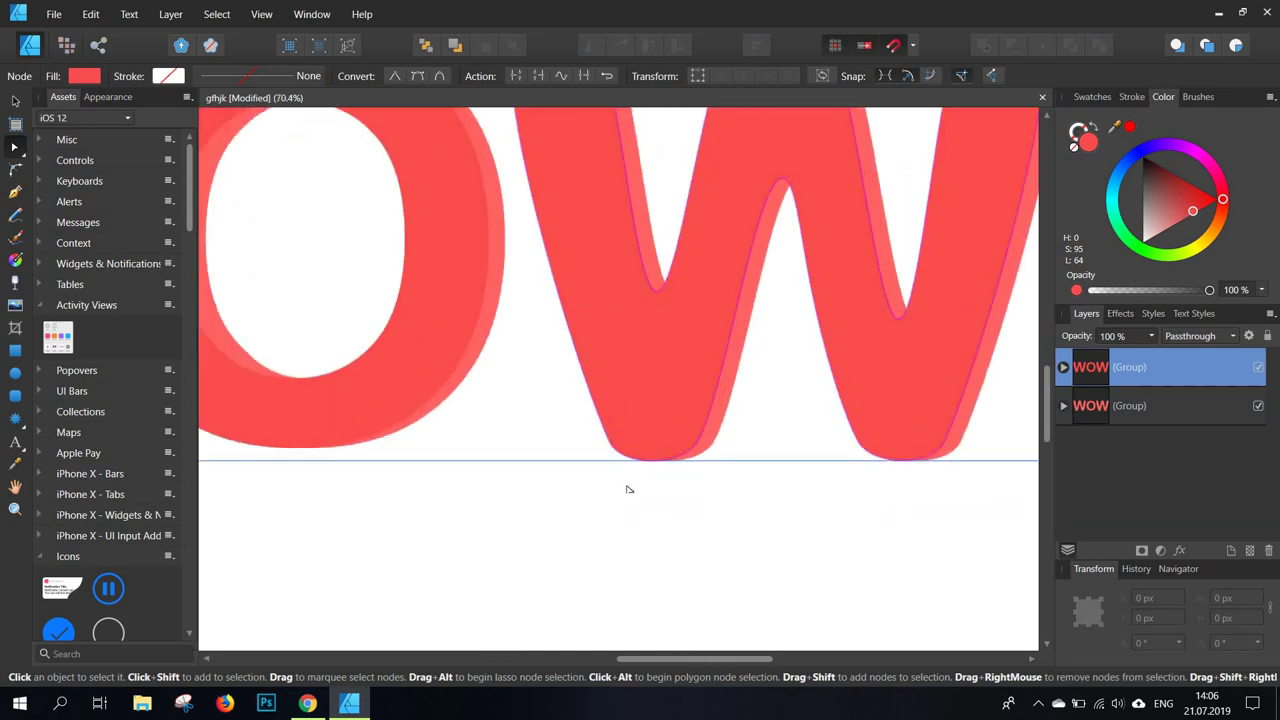
pyautogui.scroll(2, 679, 463)
pyautogui.click(679, 463)
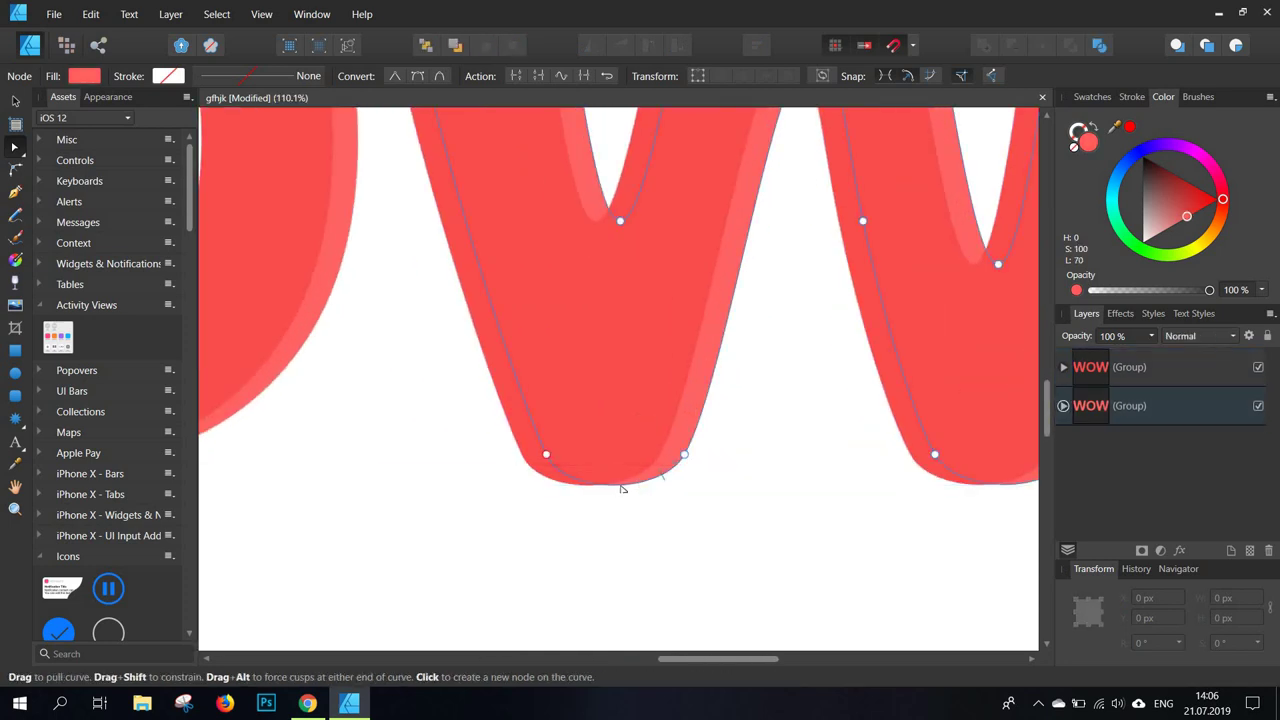
pyautogui.scroll(2, 622, 484)
pyautogui.moveTo(620, 485); pyautogui.dragTo(617, 485)
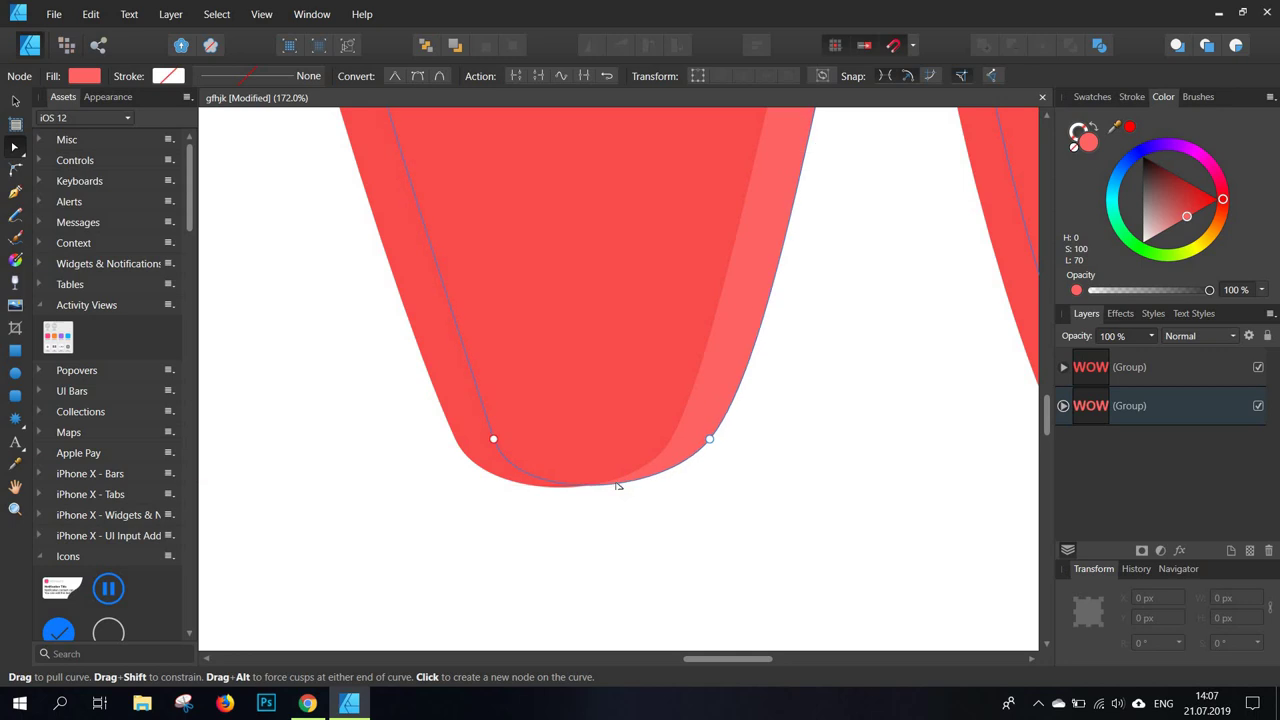
pyautogui.scroll(-4, 617, 483)
# - Try reshaping the bottom curve of the right foot on the lighter group's second W, and undo it
pyautogui.moveTo(594, 223); pyautogui.dragTo(588, 311)
pyautogui.scroll(7, 835, 590)
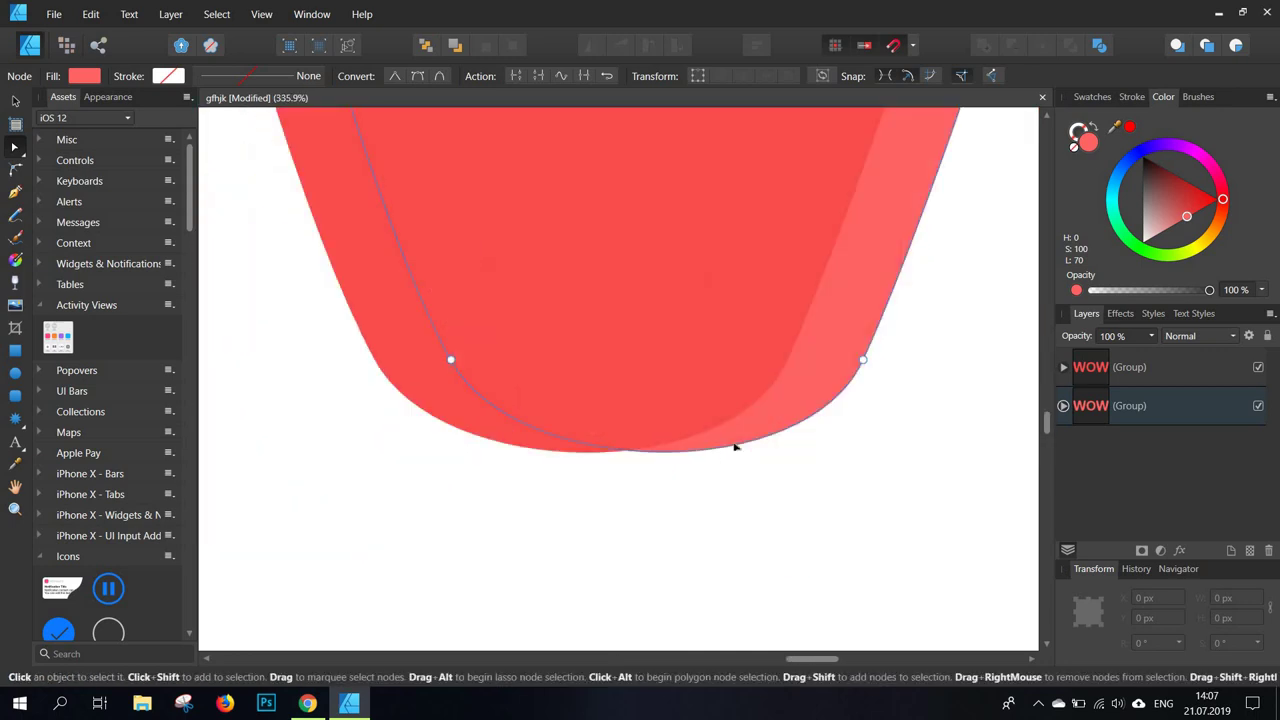
pyautogui.click(735, 447)
pyautogui.moveTo(730, 446); pyautogui.dragTo(709, 444)
pyautogui.hotkey('ctrl', 'z')
pyautogui.hotkey('ctrl', 'z')
# - Combine the upper and lower WOW groups into a single group
pyautogui.scroll(-10, 710, 446)
pyautogui.moveTo(722, 246); pyautogui.dragTo(680, 191)
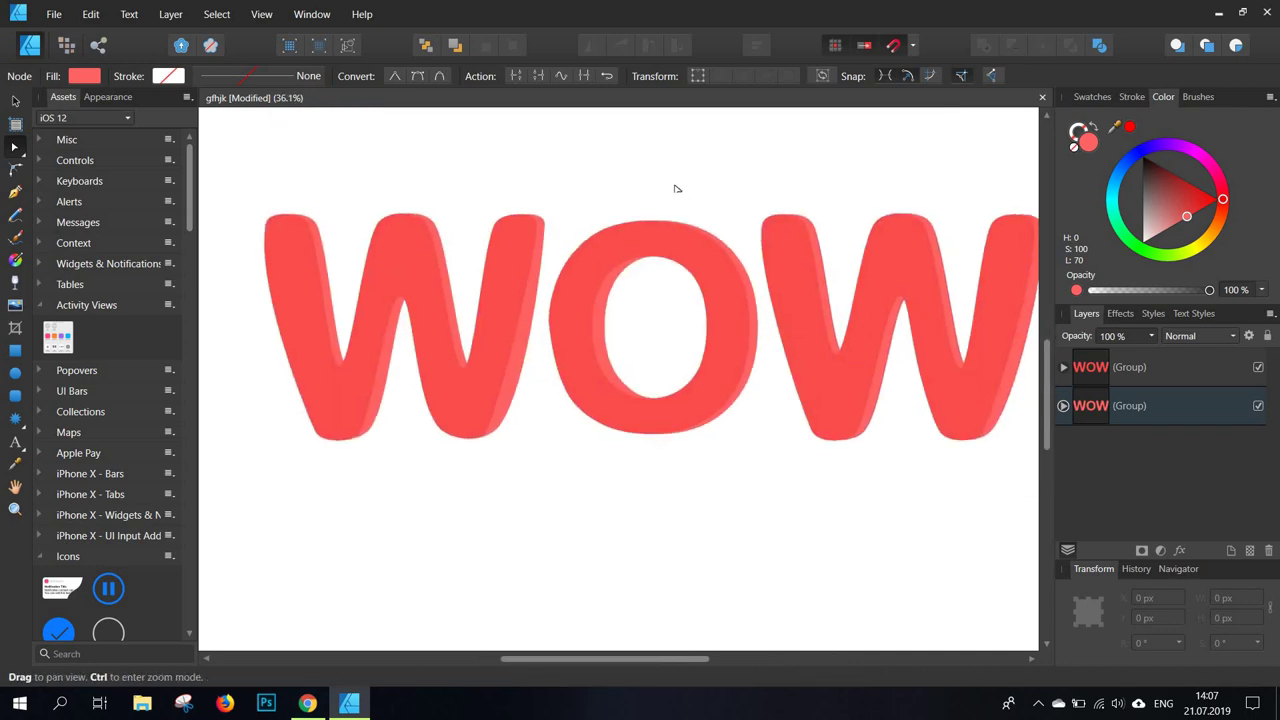
pyautogui.scroll(-3, 860, 315)
pyautogui.click(860, 315)
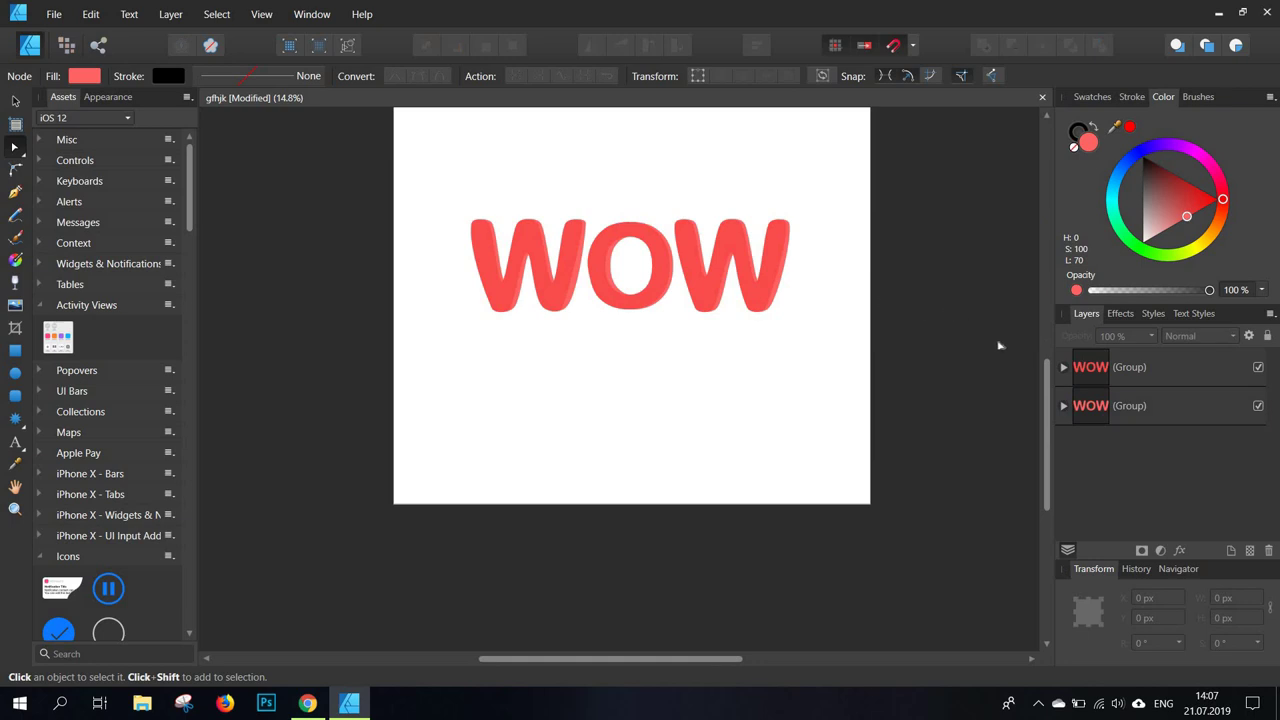
pyautogui.click(1157, 371)
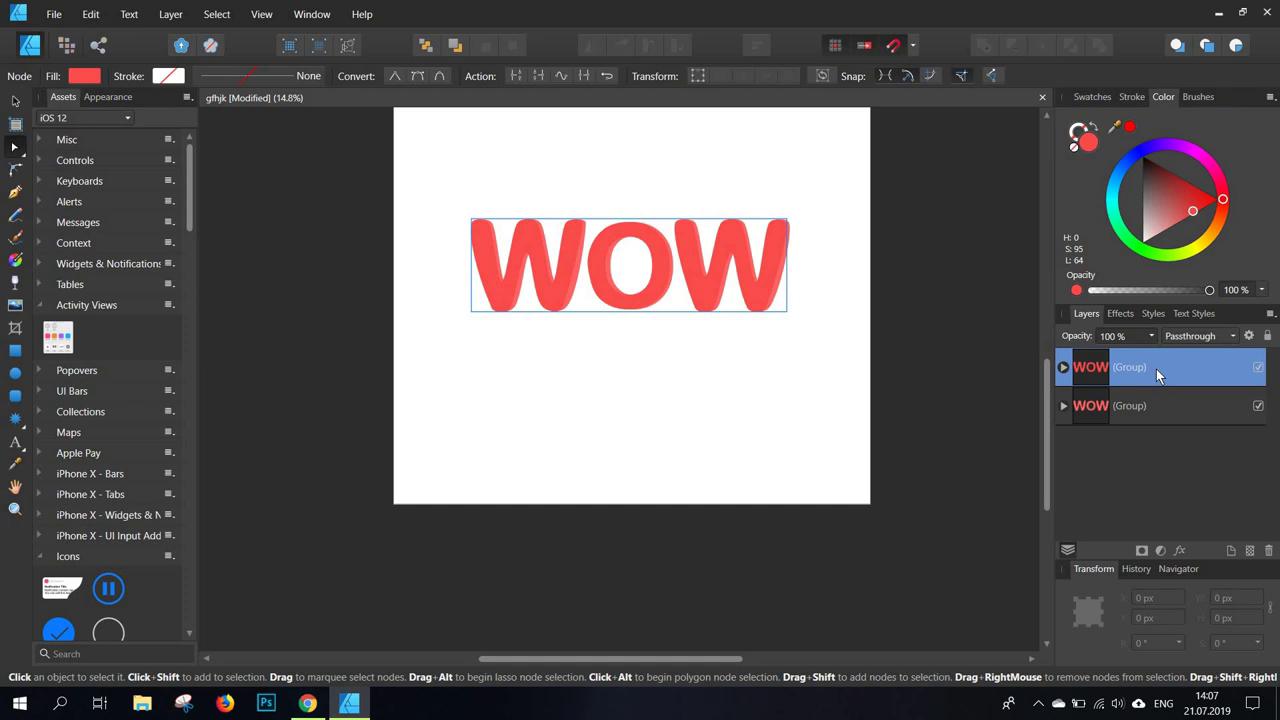
pyautogui.keyDown('shift'); pyautogui.click(1180, 418); pyautogui.keyUp('shift')
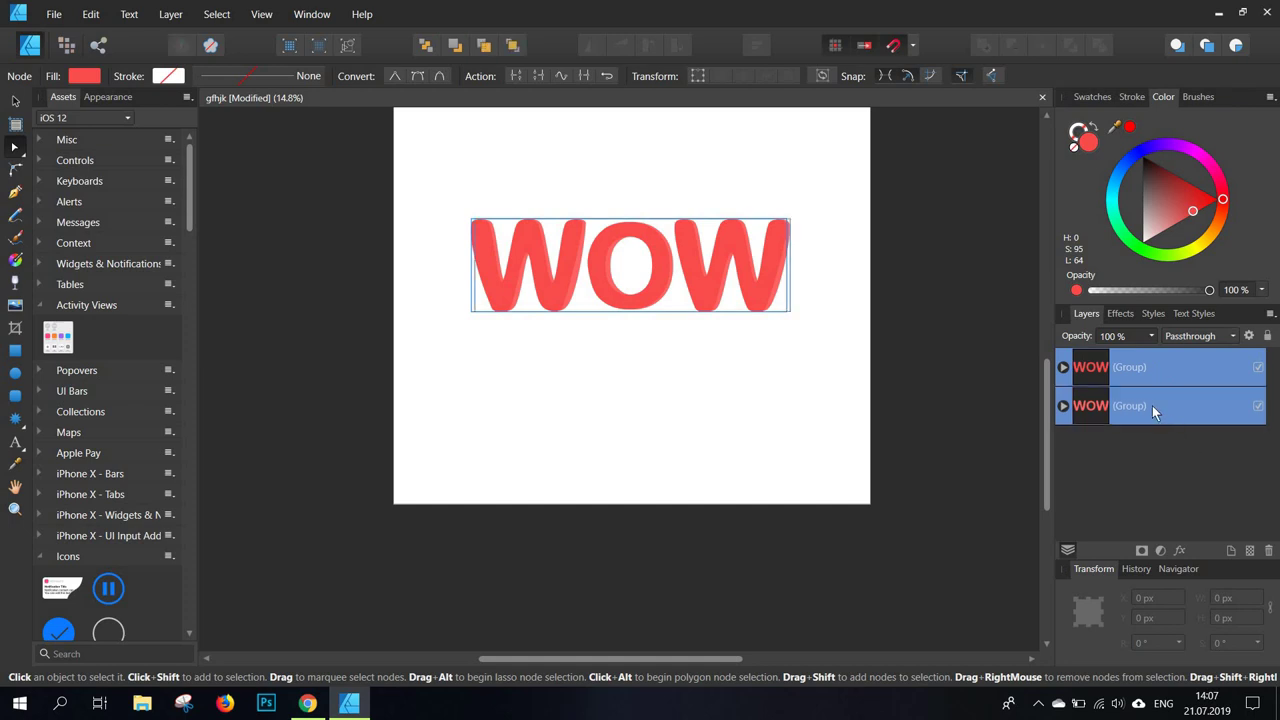
pyautogui.rightClick(1152, 405)
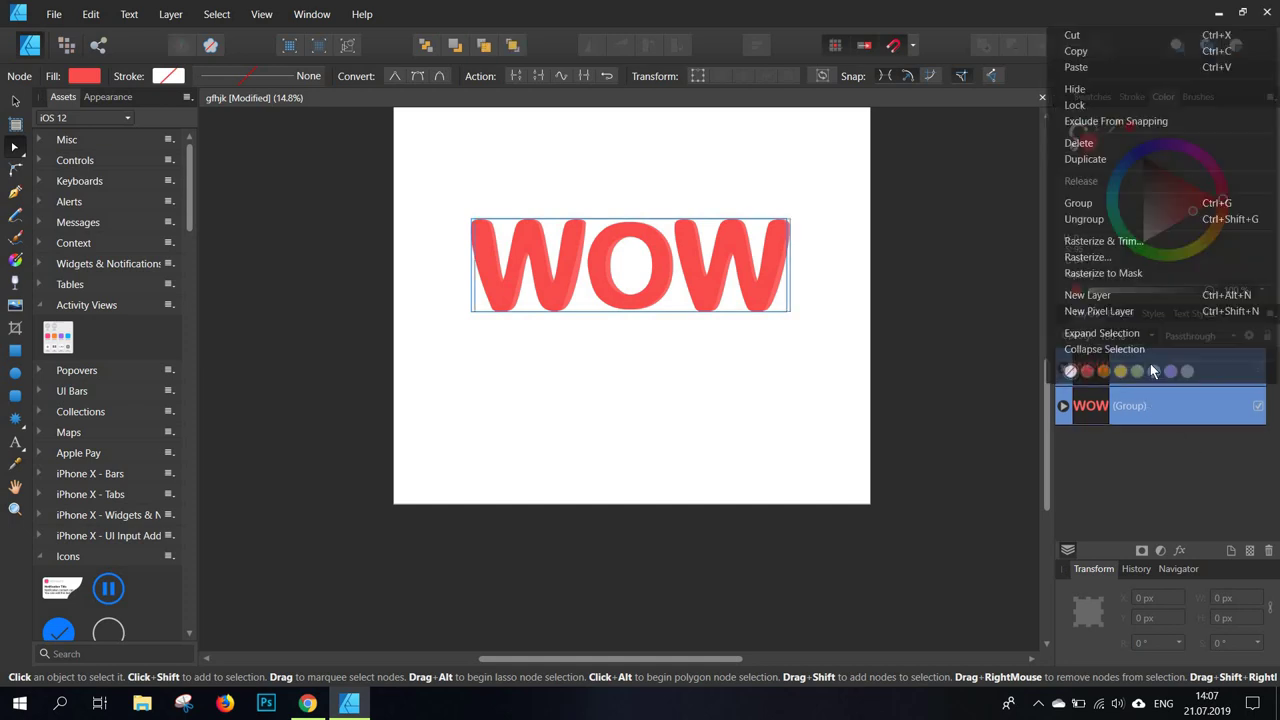
pyautogui.click(1158, 203)
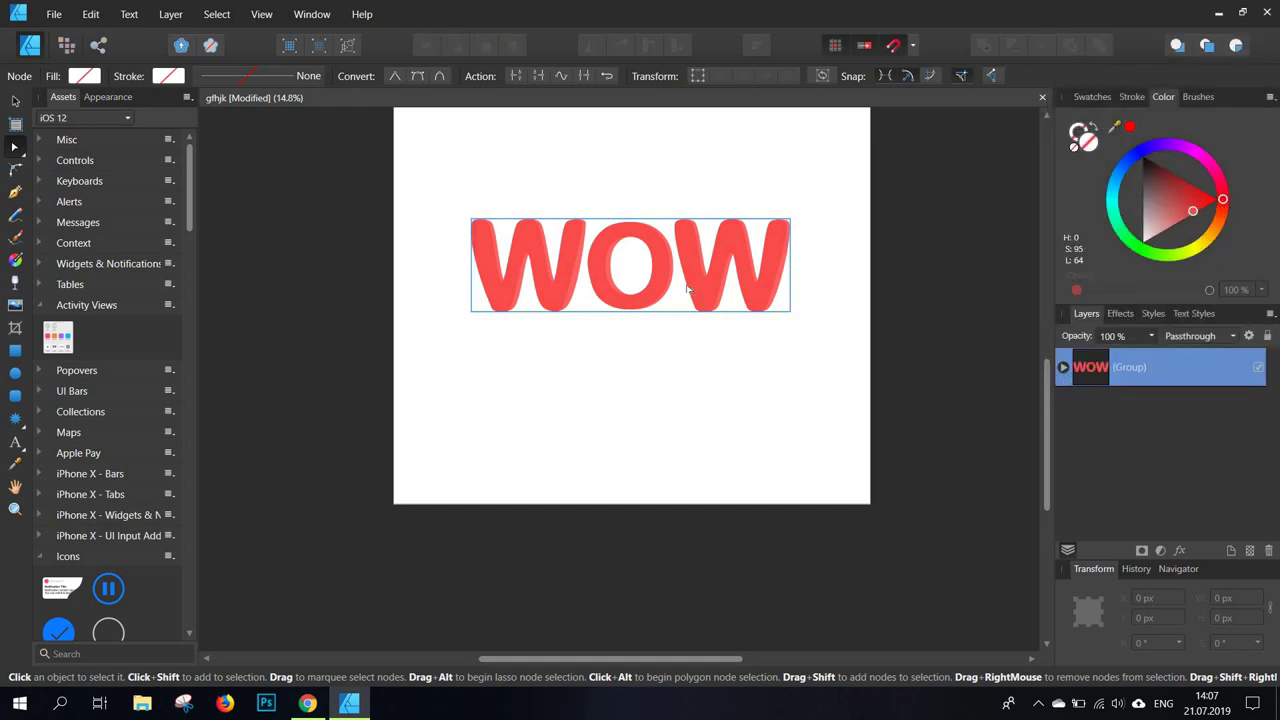
# - Duplicate the combined WOW group and place the copy below the original at about X 750, Y 3220 px
pyautogui.rightClick(1136, 368)
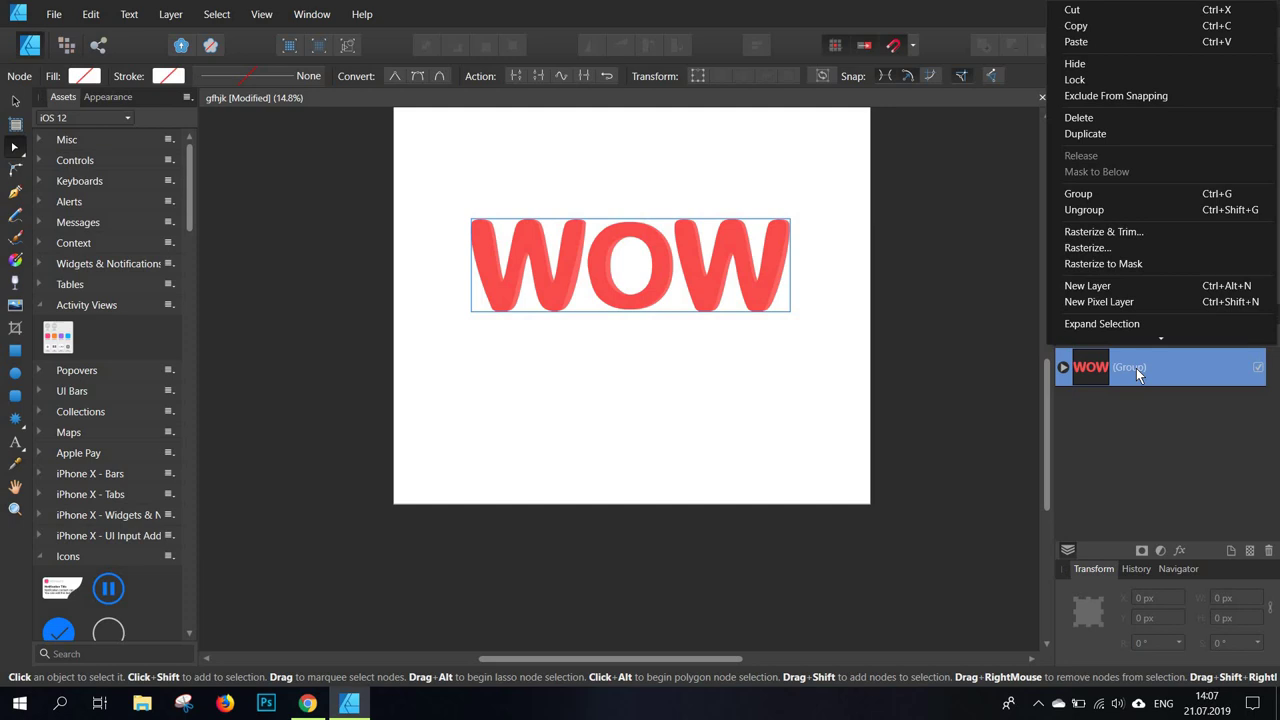
pyautogui.click(1085, 133)
pyautogui.click(14, 104)
pyautogui.moveTo(588, 253); pyautogui.dragTo(570, 356)
pyautogui.scroll(2, 569, 350)
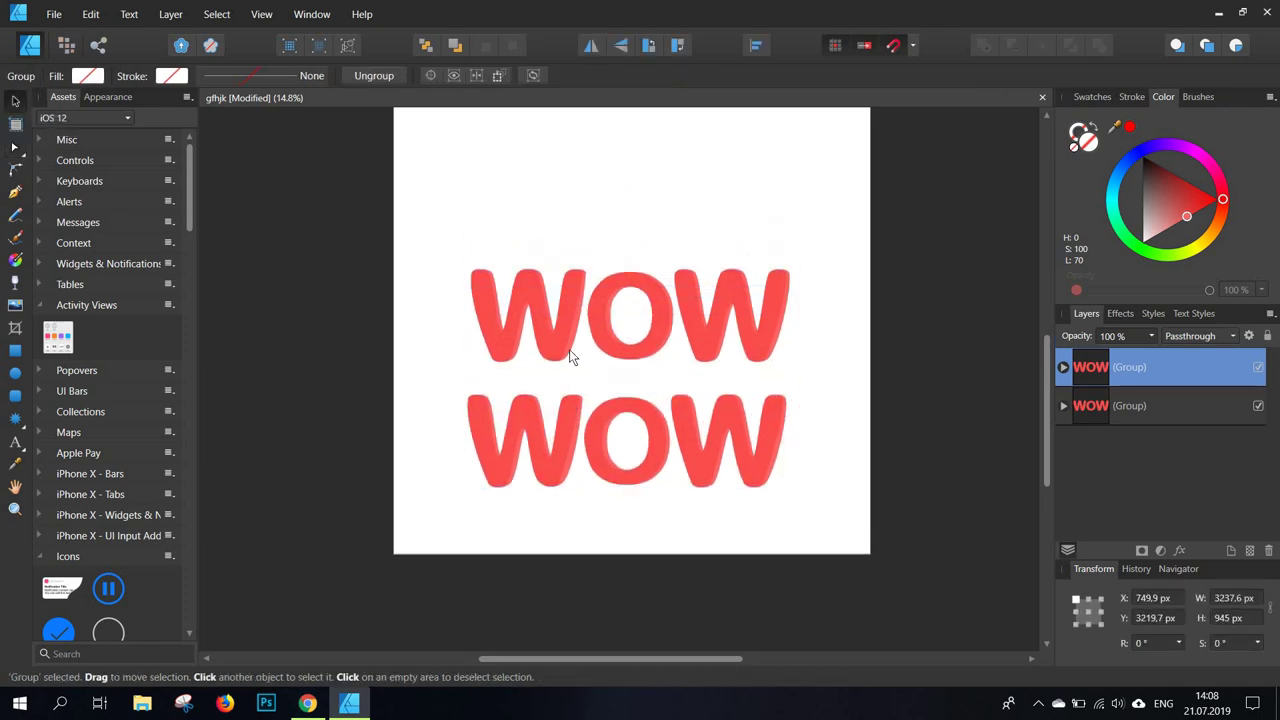
# - Move the original WOW group up to about X 880, Y 1006 px and align the copy directly beneath it
pyautogui.moveTo(615, 346); pyautogui.dragTo(625, 254)
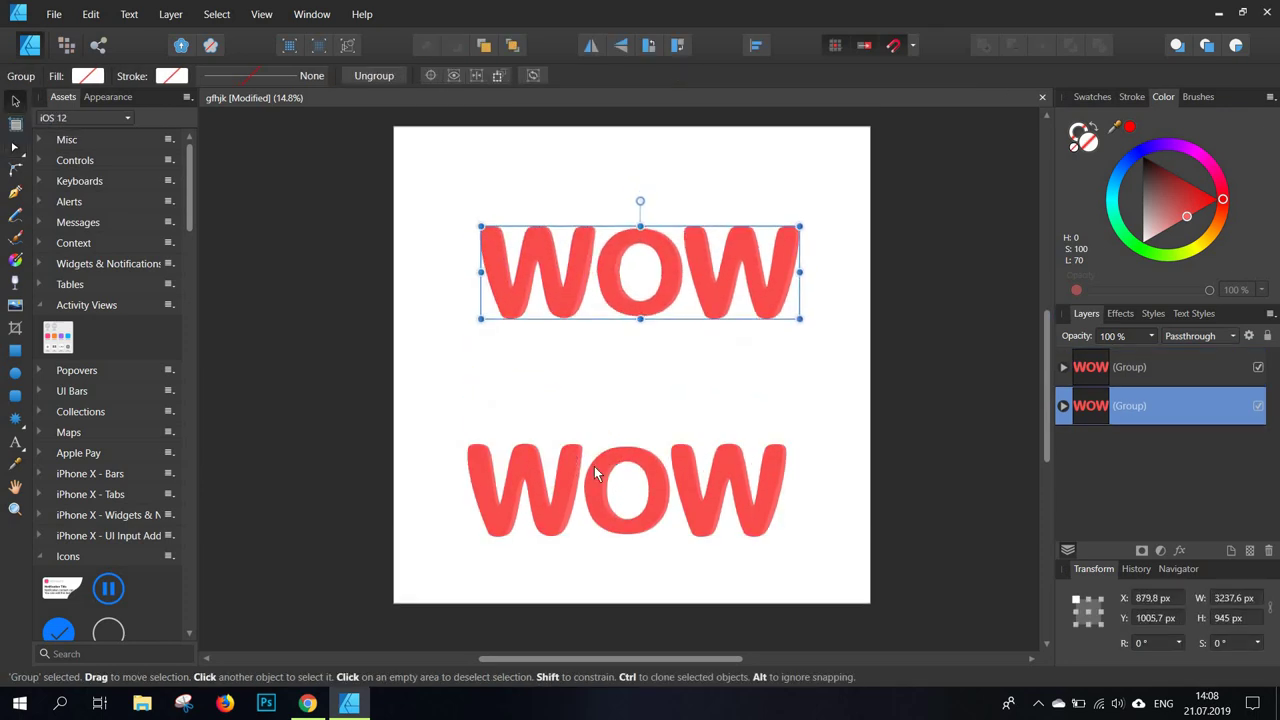
pyautogui.moveTo(598, 515); pyautogui.dragTo(605, 451)
pyautogui.click(591, 345)
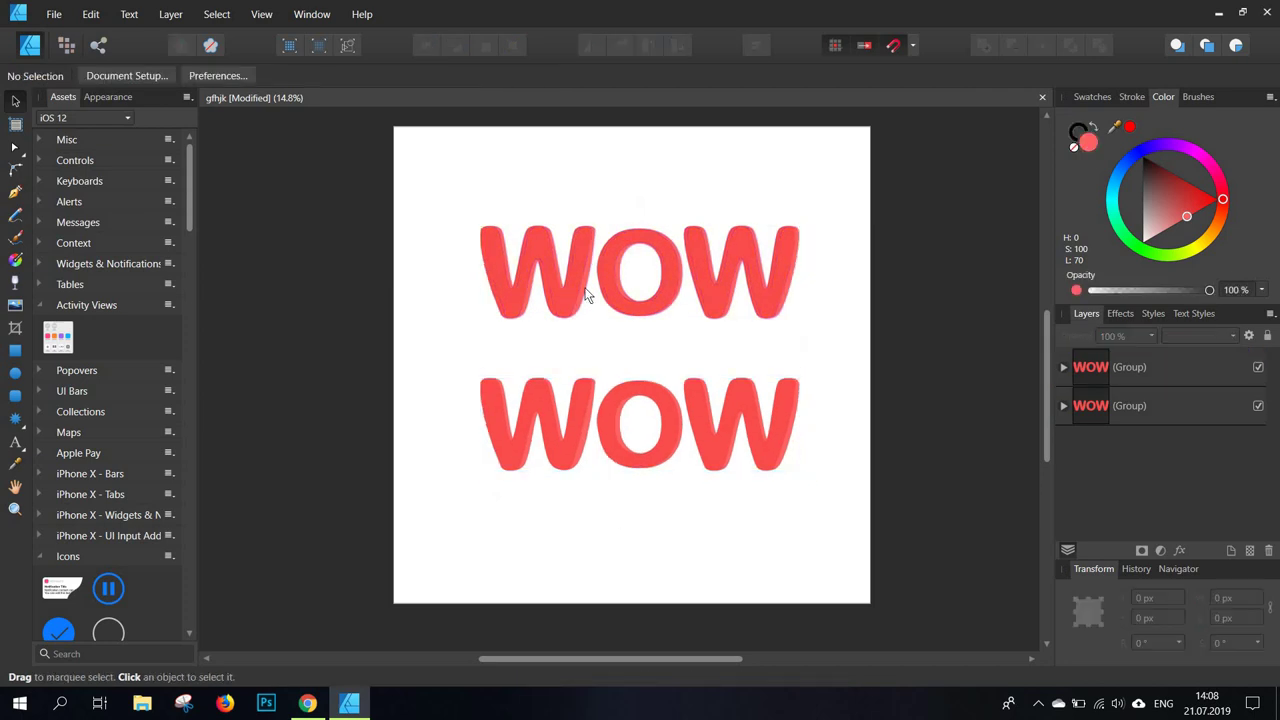
# - Set up the Ellipse tool with a white fill and no stroke
pyautogui.scroll(3, 532, 235)
pyautogui.moveTo(703, 191); pyautogui.dragTo(609, 265)
pyautogui.scroll(1, 473, 371)
pyautogui.scroll(-1, 470, 370)
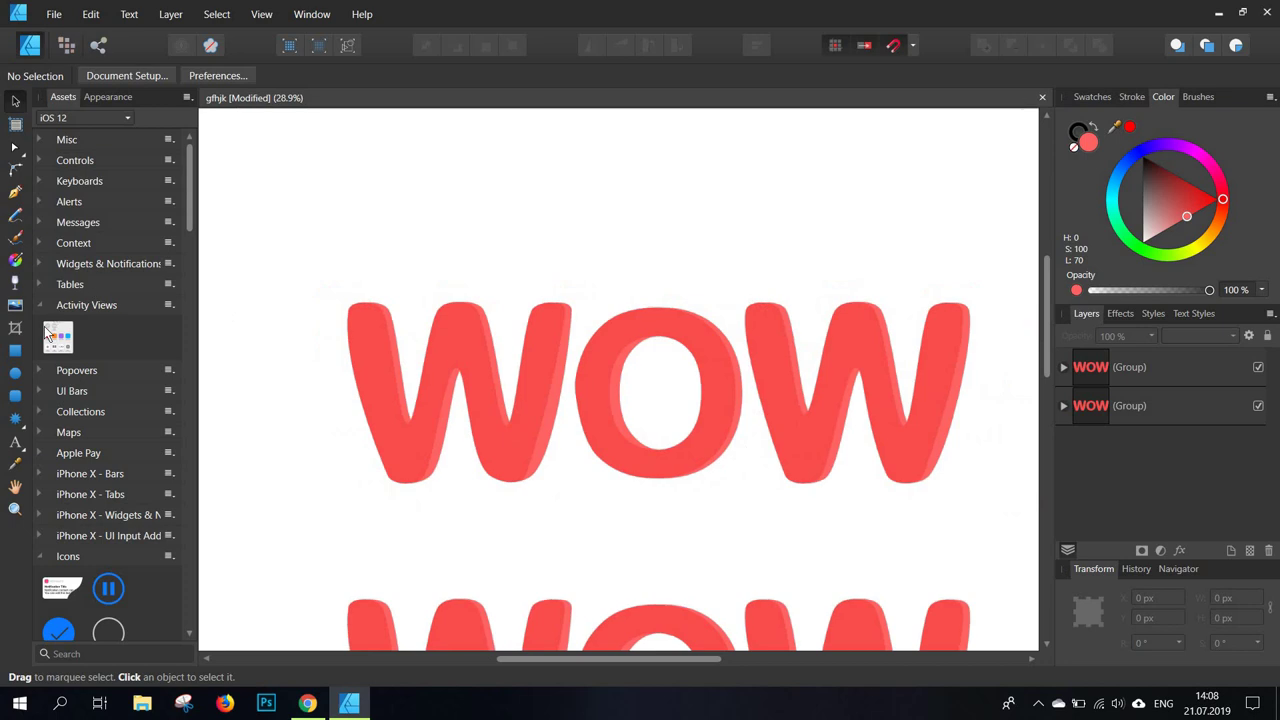
pyautogui.click(16, 381)
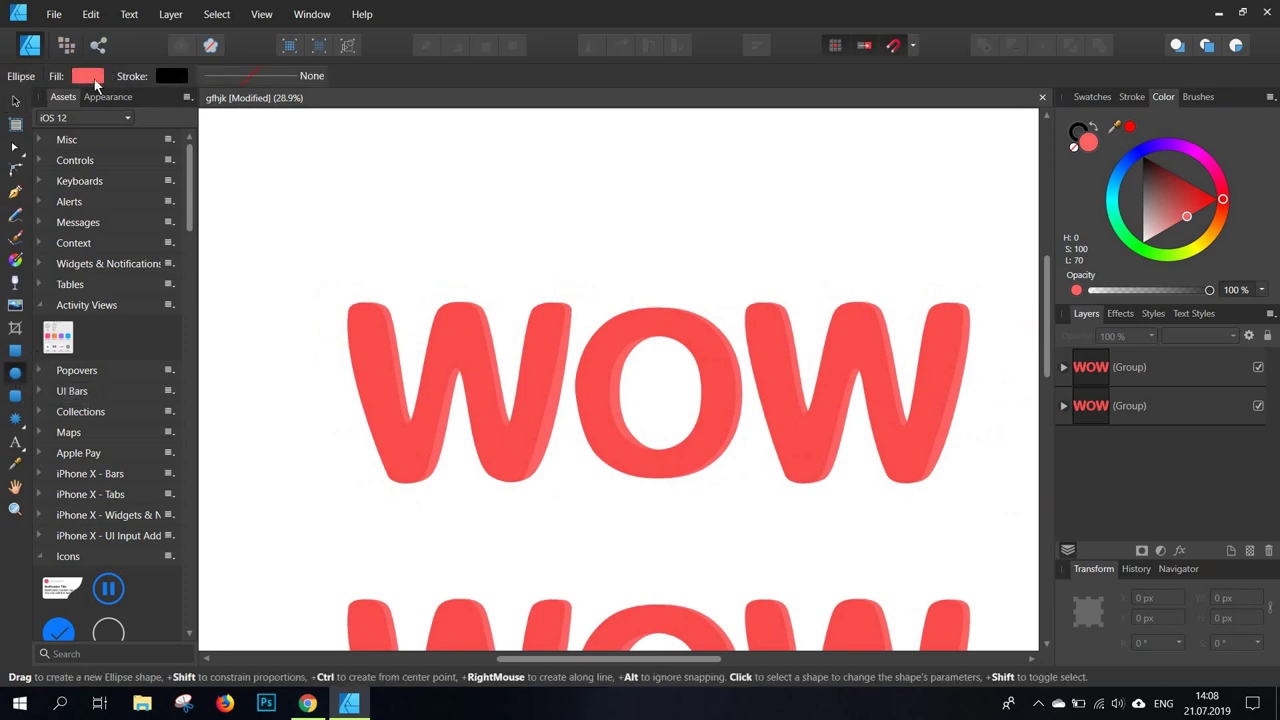
pyautogui.click(88, 76)
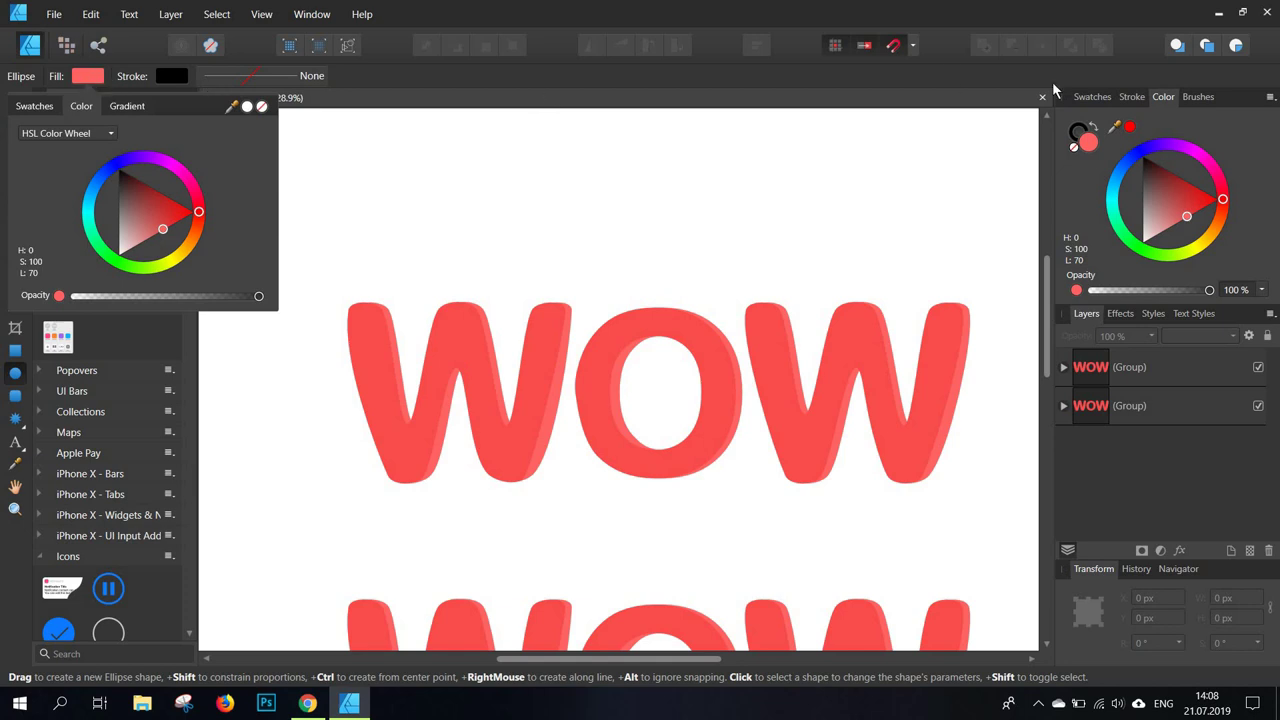
pyautogui.click(119, 256)
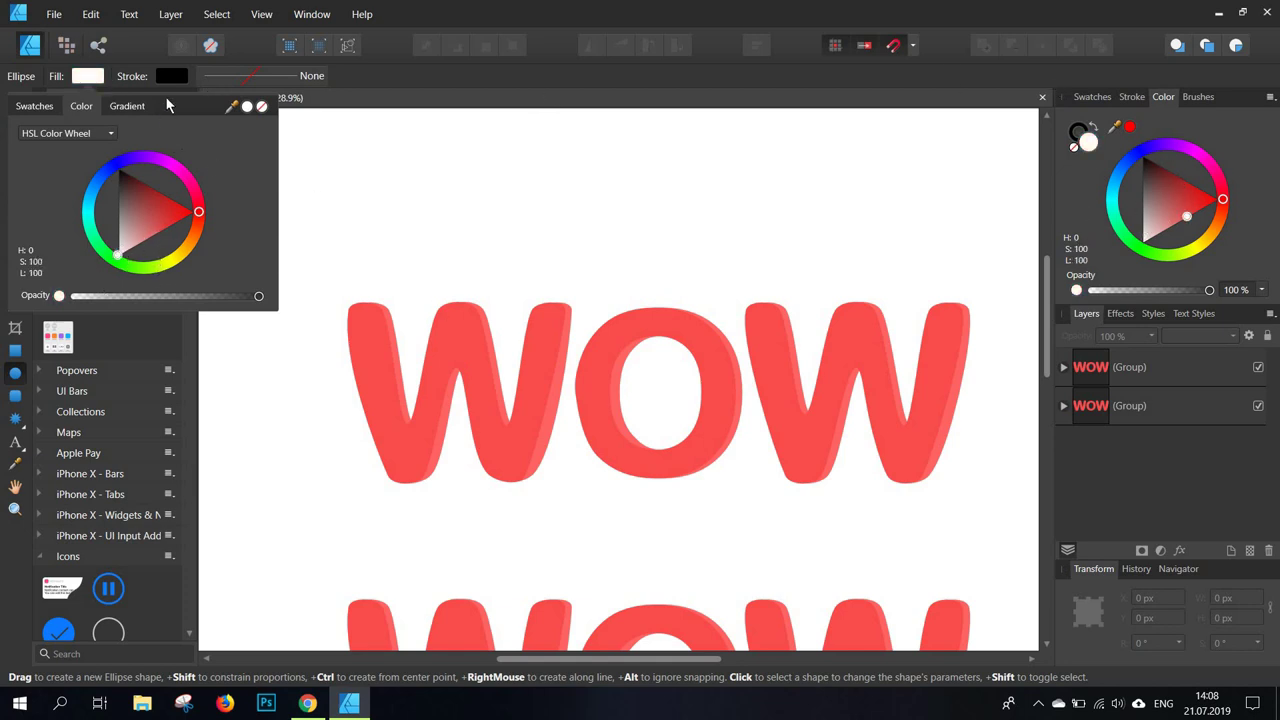
pyautogui.click(171, 75)
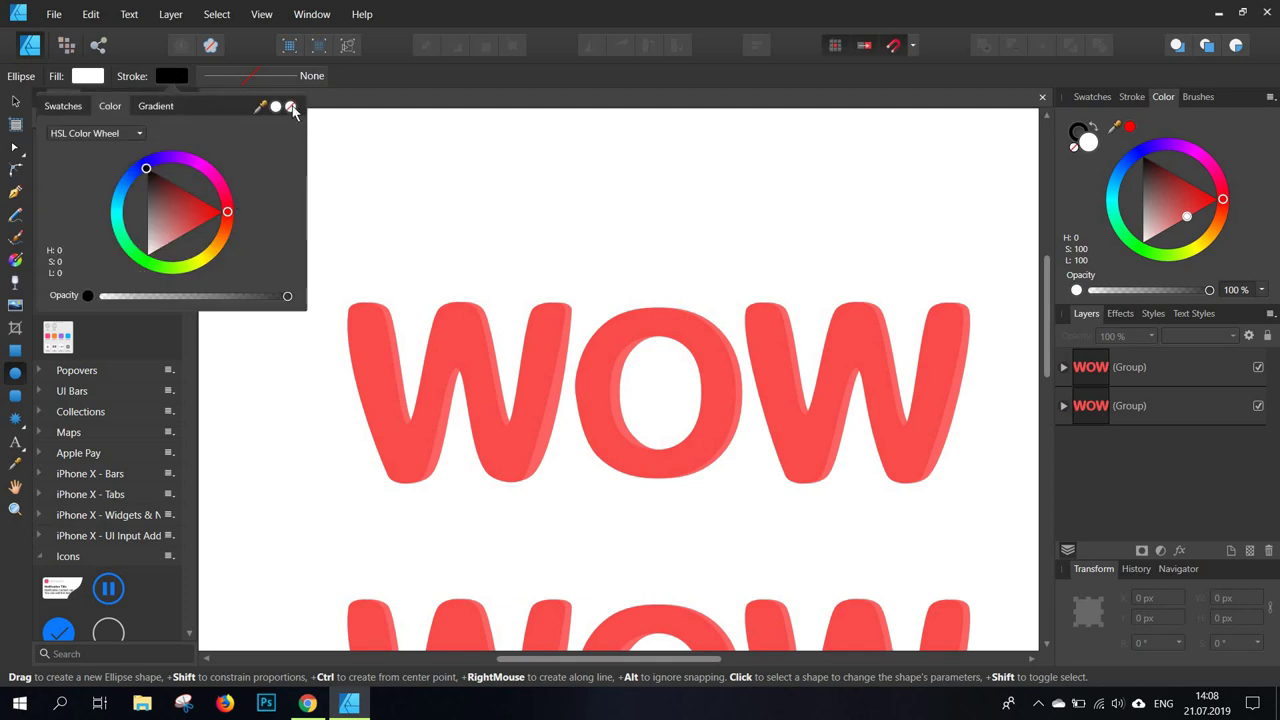
pyautogui.click(291, 107)
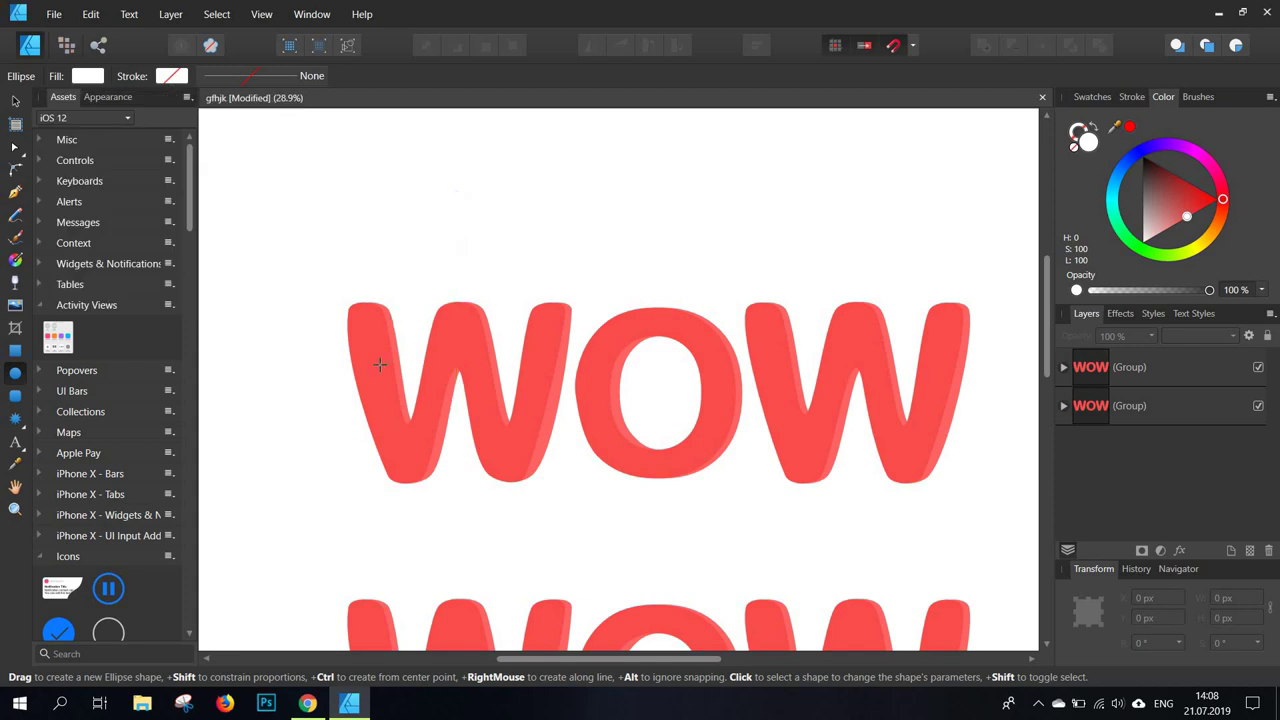
# - Draw a white ellipse about 97 × 64 px near the top of the upper first W's left arm
pyautogui.moveTo(394, 314); pyautogui.dragTo(372, 292)
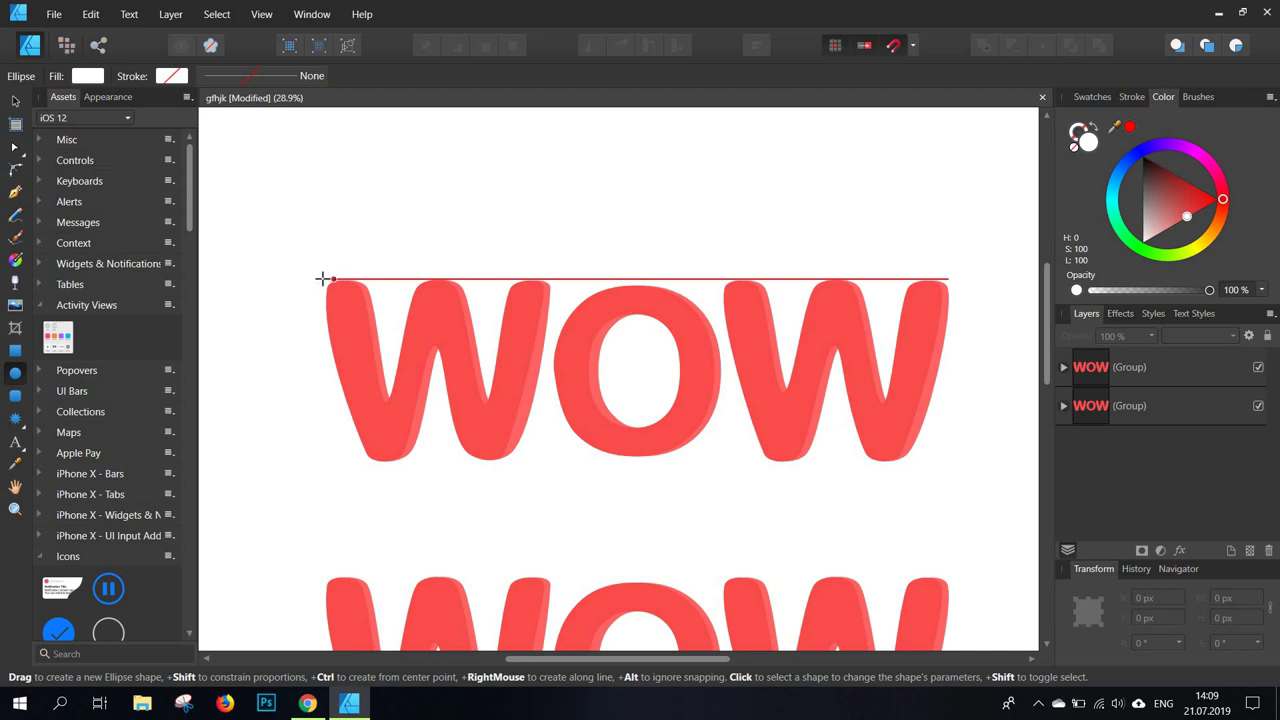
pyautogui.scroll(5, 325, 282)
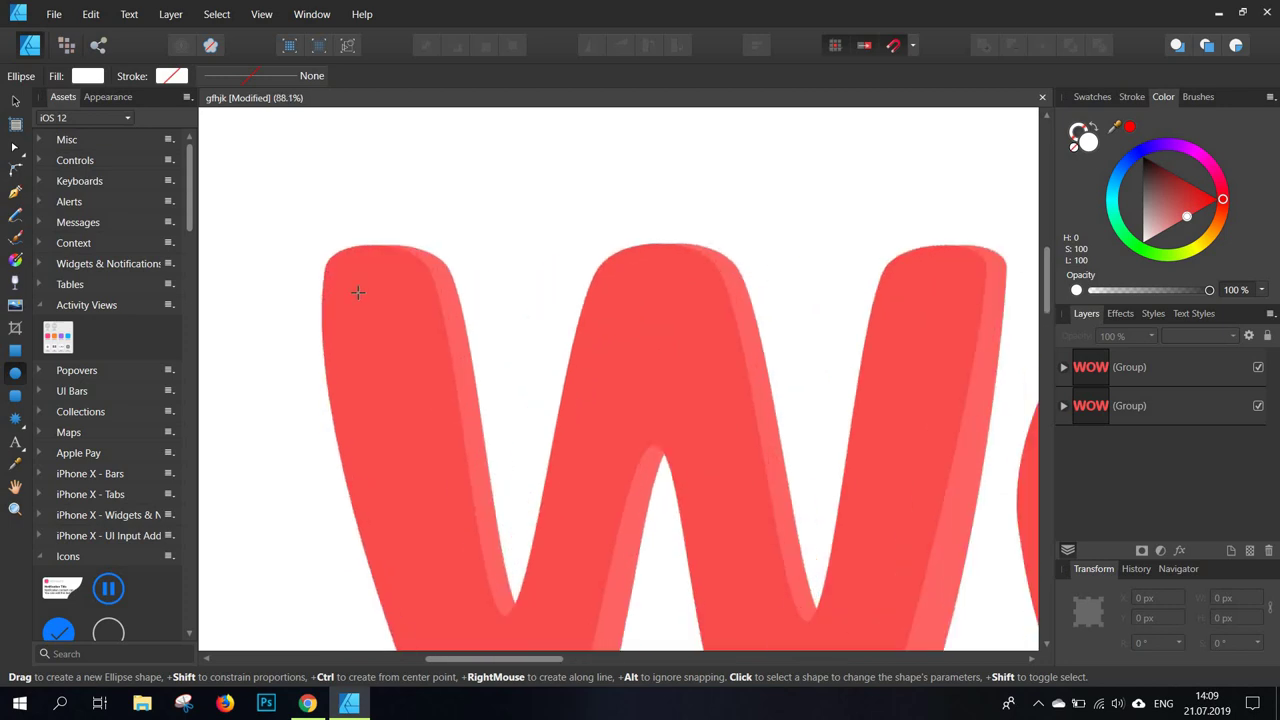
pyautogui.moveTo(346, 316)
pyautogui.mouseDown()
pyautogui.moveTo(400, 264)
pyautogui.moveTo(418, 269)
pyautogui.mouseUp()
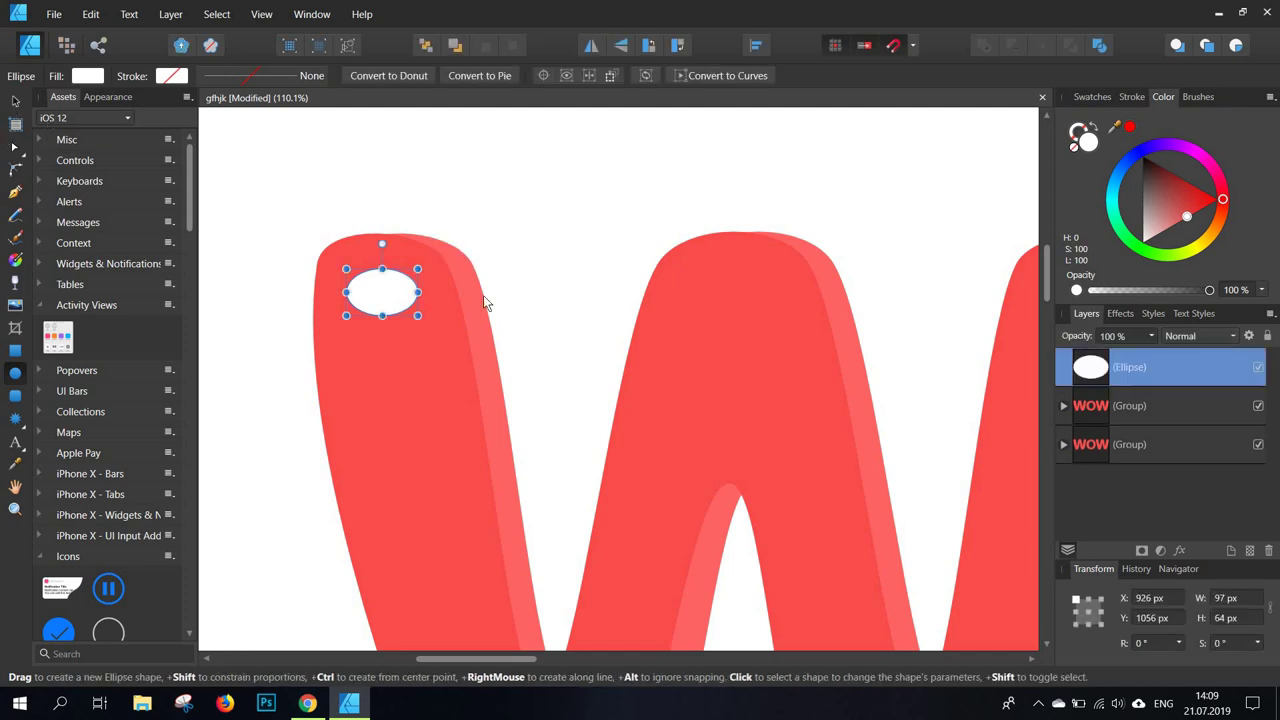
pyautogui.press('v')
pyautogui.scroll(-5, 483, 295)
pyautogui.scroll(5, 496, 309)
# - Duplicate the ellipse, shrink the copy to about 64 × 42 px and place it below right of the original at about X 991, Y 1133 px
pyautogui.hotkey('ctrl', 'j')
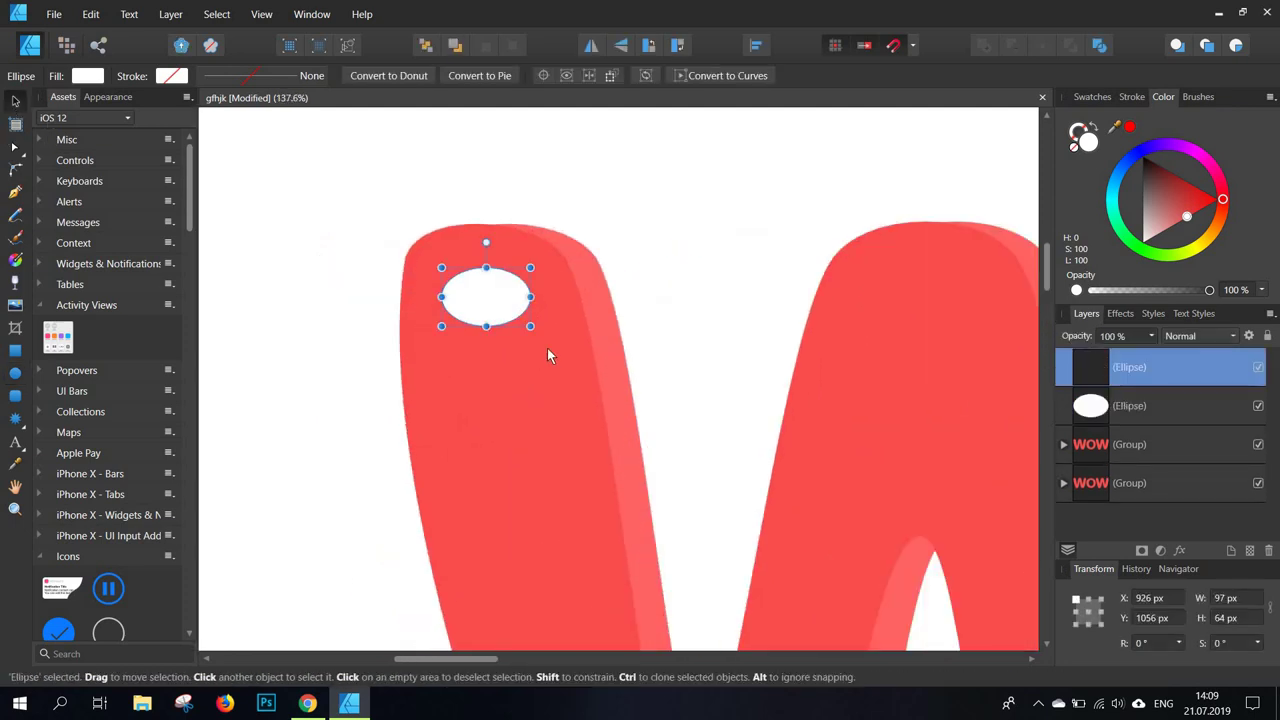
pyautogui.moveTo(502, 304); pyautogui.dragTo(557, 362)
pyautogui.moveTo(586, 326); pyautogui.dragTo(532, 362)
pyautogui.scroll(-5, 615, 365)
pyautogui.scroll(3, 485, 350)
pyautogui.scroll(3, 517, 379)
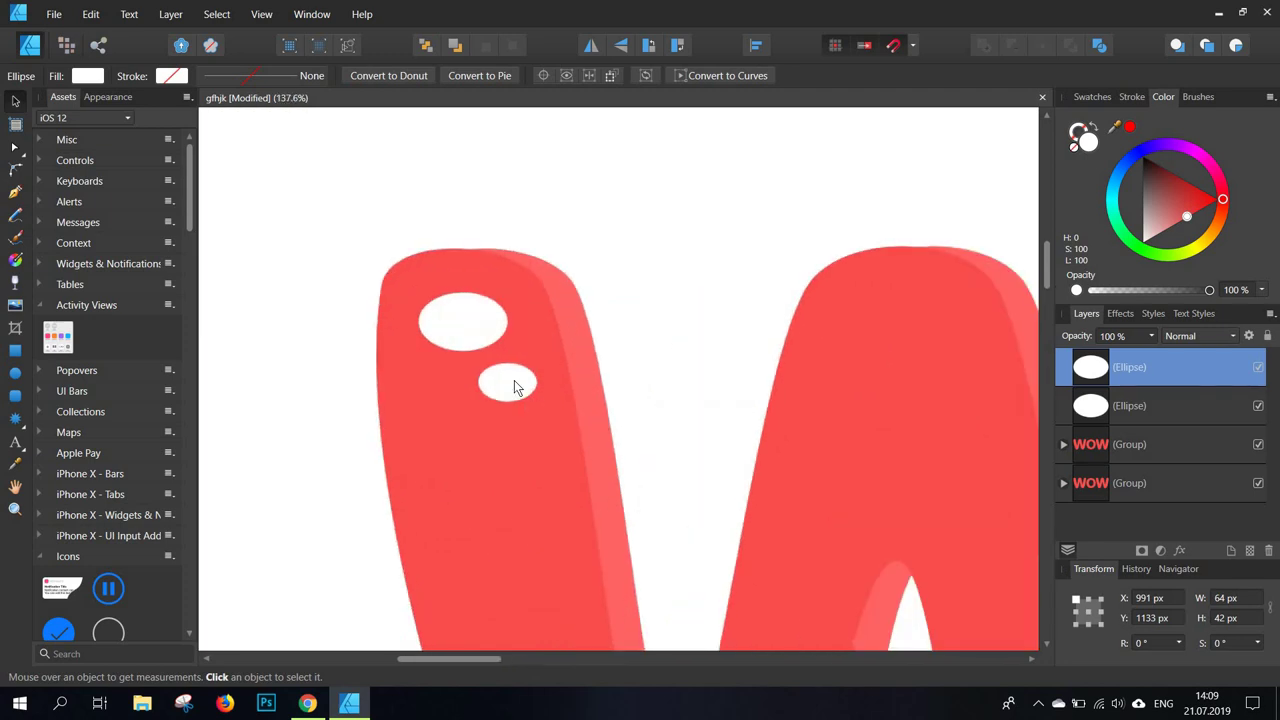
# - Copy and paste both ellipses, placing the large one on the first W's right arm and the small one on its middle peak
pyautogui.click(499, 381)
pyautogui.keyDown('shift'); pyautogui.click(478, 345); pyautogui.keyUp('shift')
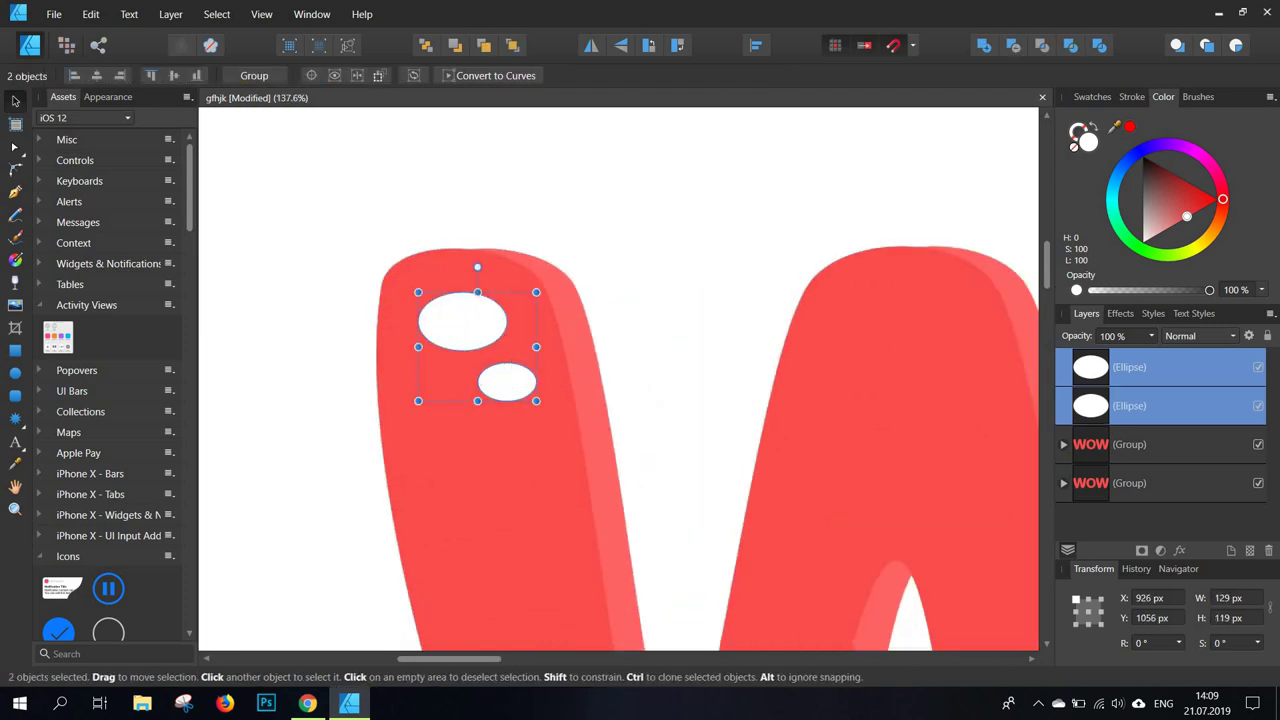
pyautogui.rightClick(481, 334)
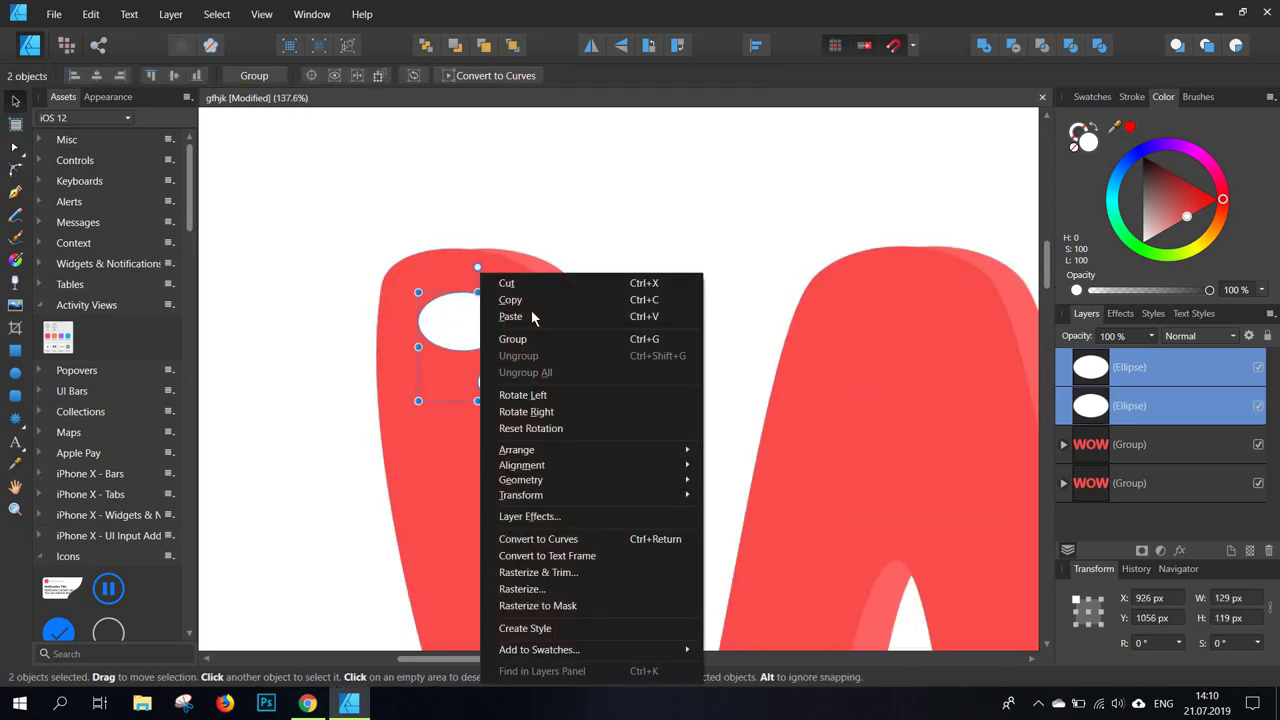
pyautogui.click(510, 301)
pyautogui.click(714, 343)
pyautogui.moveTo(714, 342); pyautogui.dragTo(512, 314)
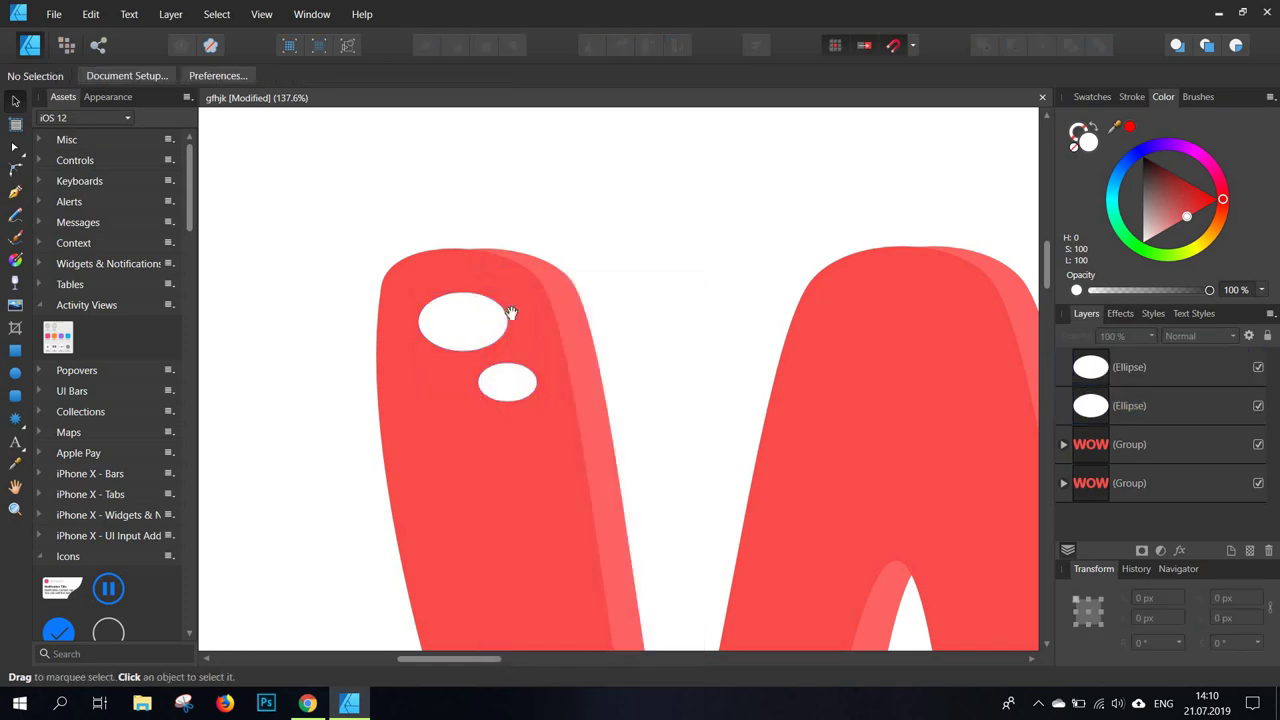
pyautogui.rightClick(717, 346)
pyautogui.click(727, 317)
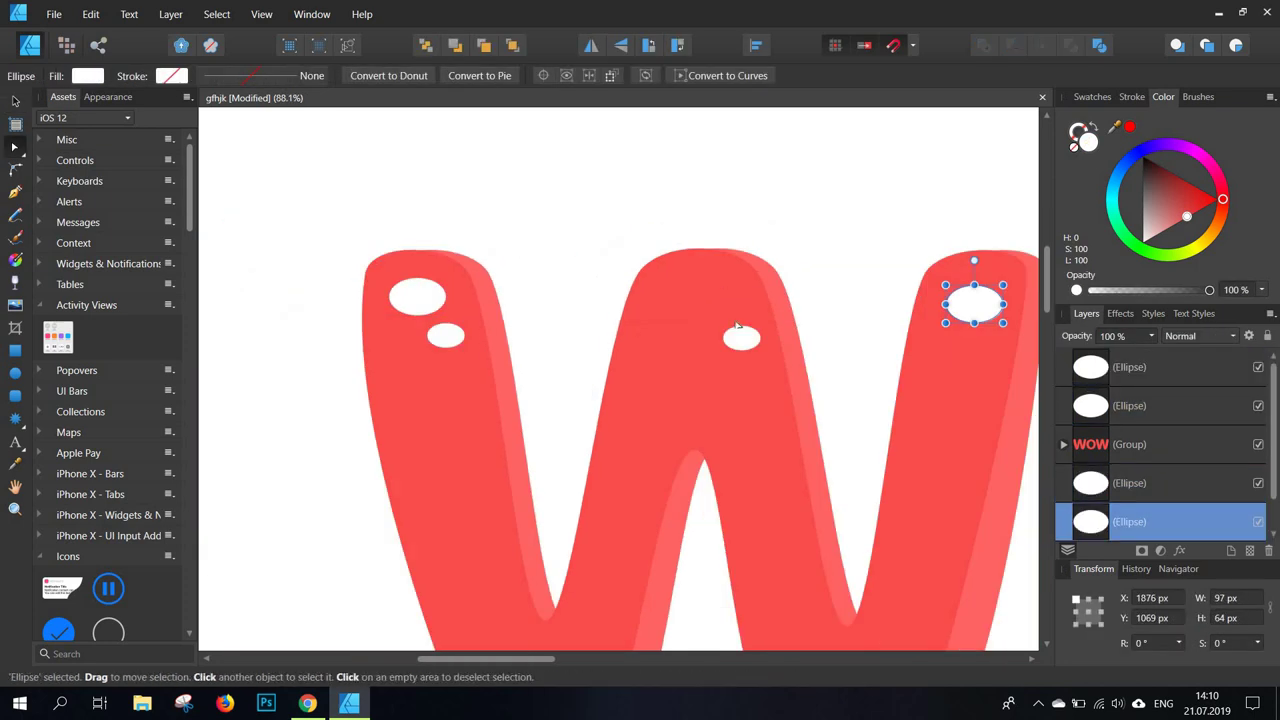
pyautogui.moveTo(743, 340); pyautogui.dragTo(716, 288)
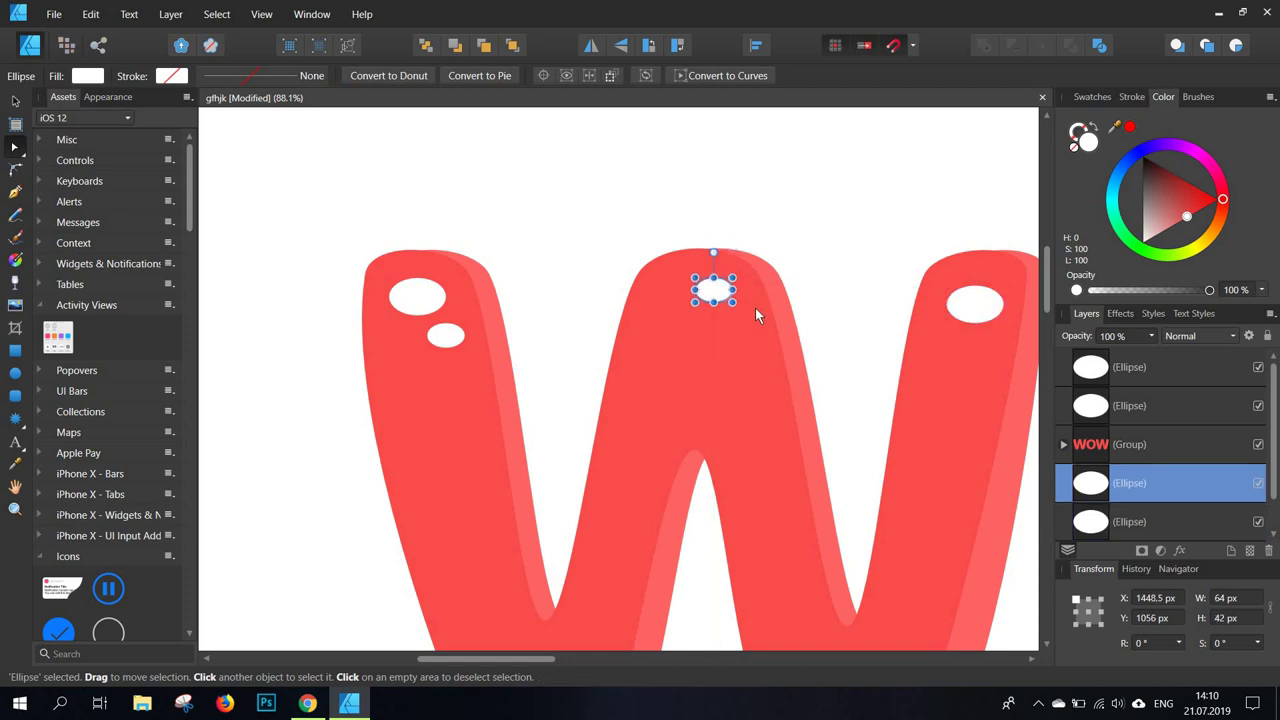
pyautogui.scroll(-3, 755, 308)
pyautogui.scroll(2, 866, 300)
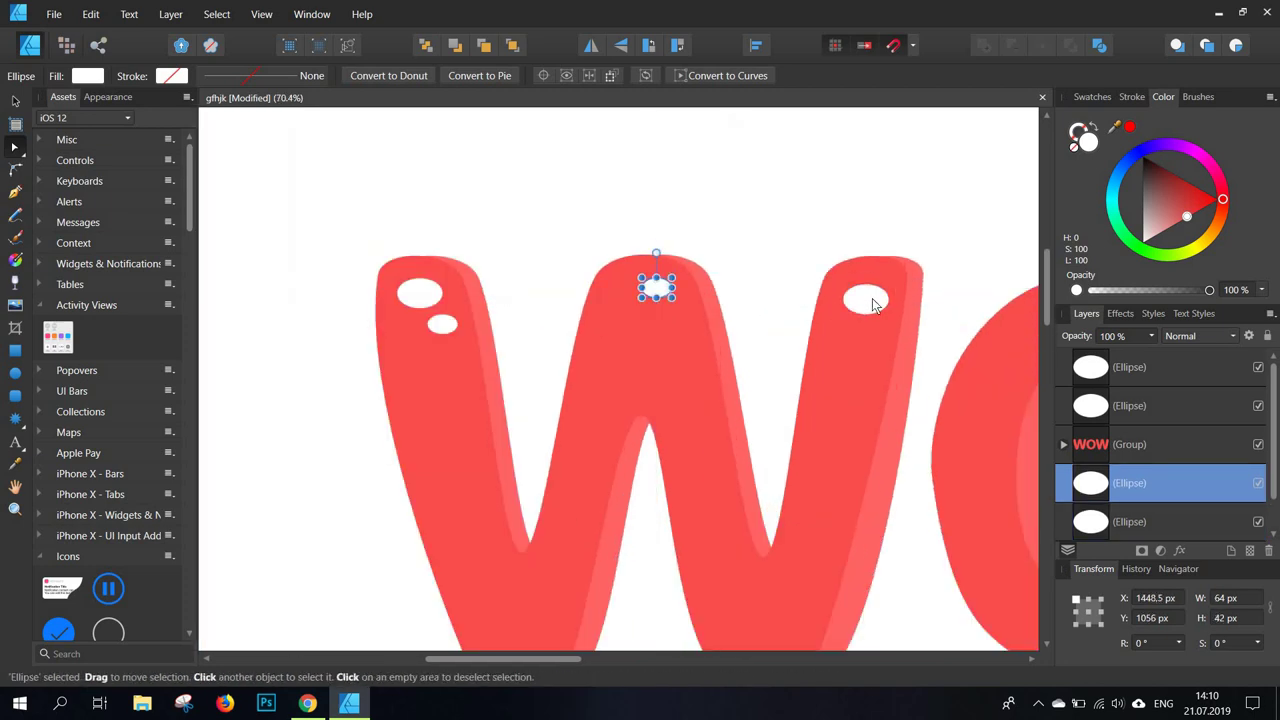
# - Move the large pasted ellipse to the first W's right foot at about X 1678, Y 1824 px and the small one to its right arm tip
pyautogui.click(886, 313)
pyautogui.scroll(-6, 680, 420)
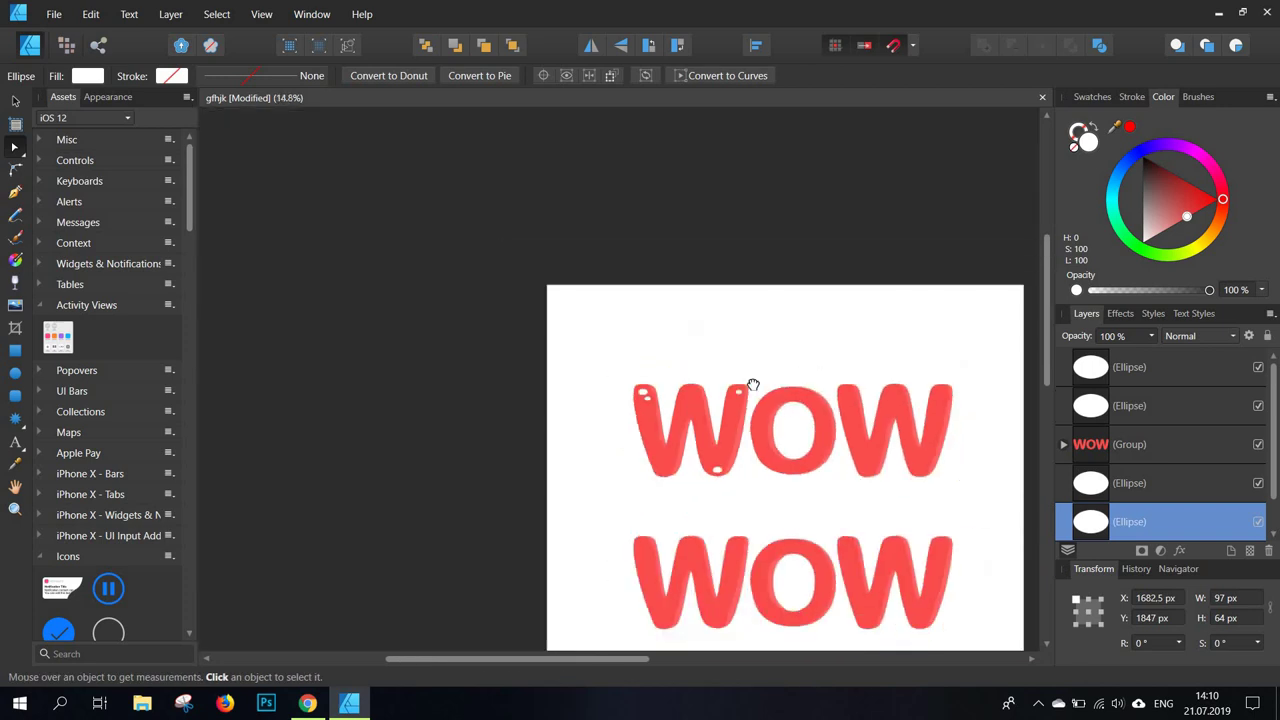
pyautogui.scroll(6, 606, 435)
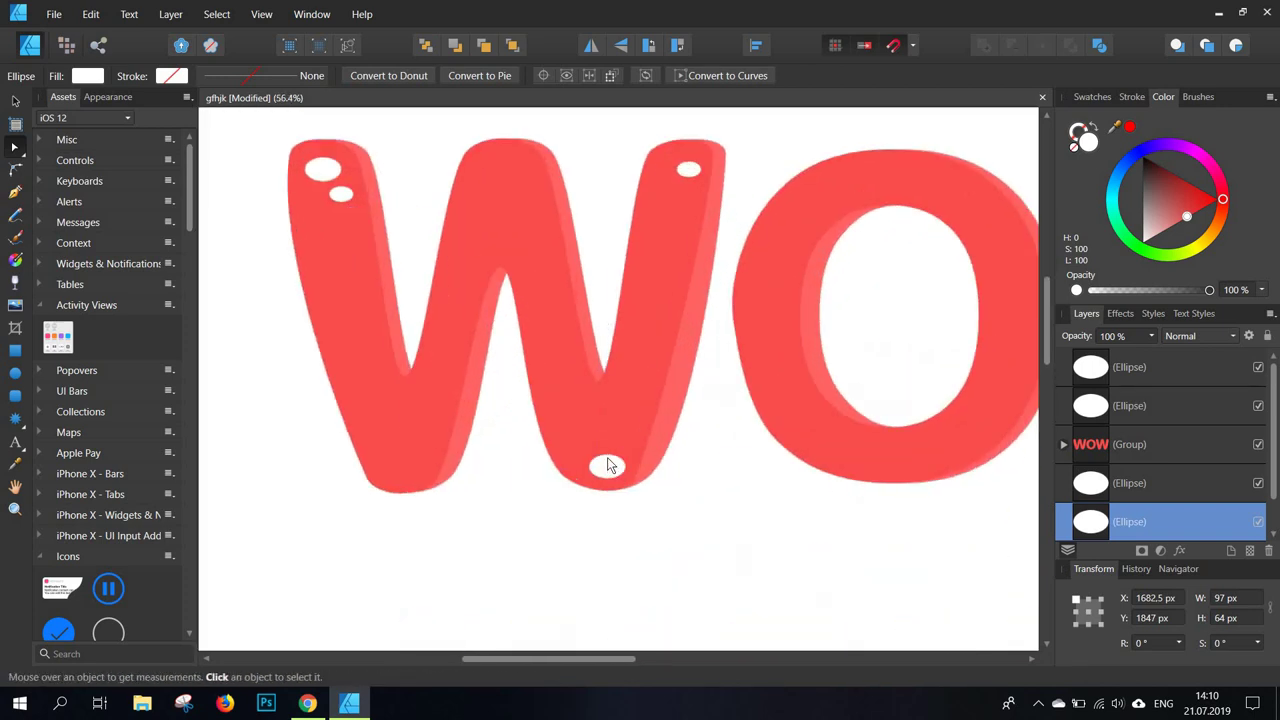
pyautogui.click(13, 103)
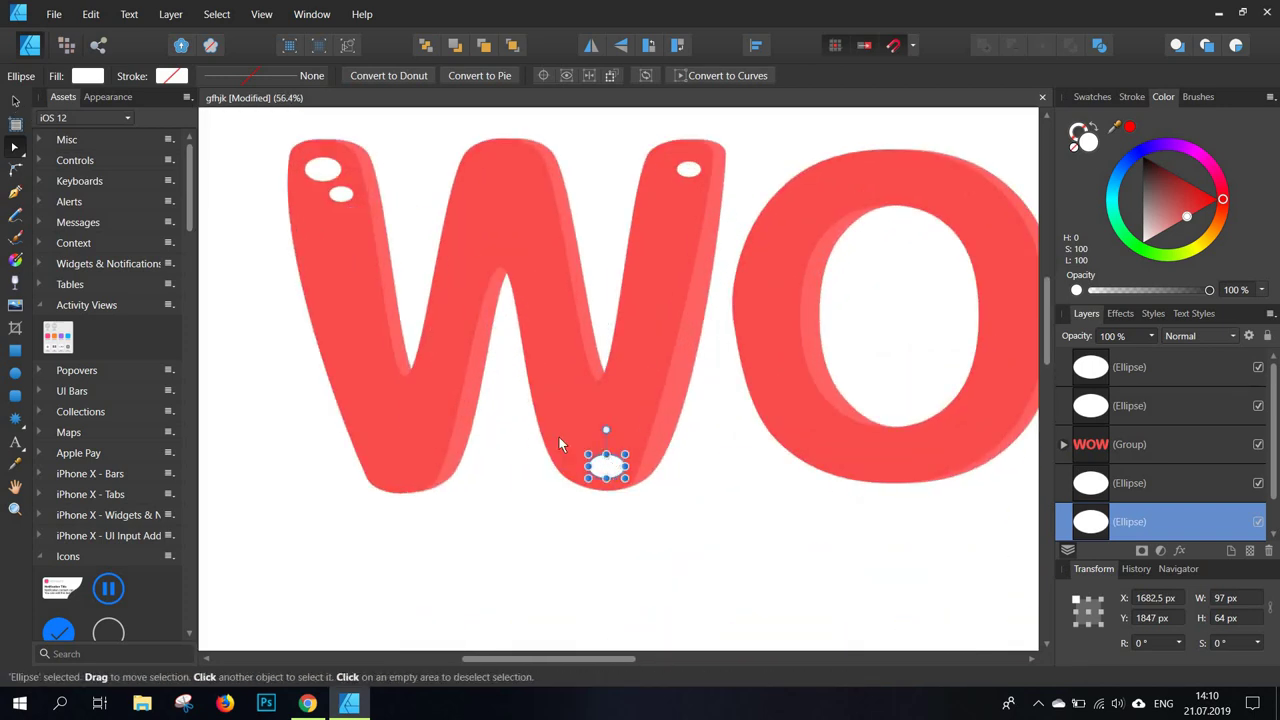
pyautogui.moveTo(610, 460); pyautogui.dragTo(608, 451)
pyautogui.scroll(-6, 607, 452)
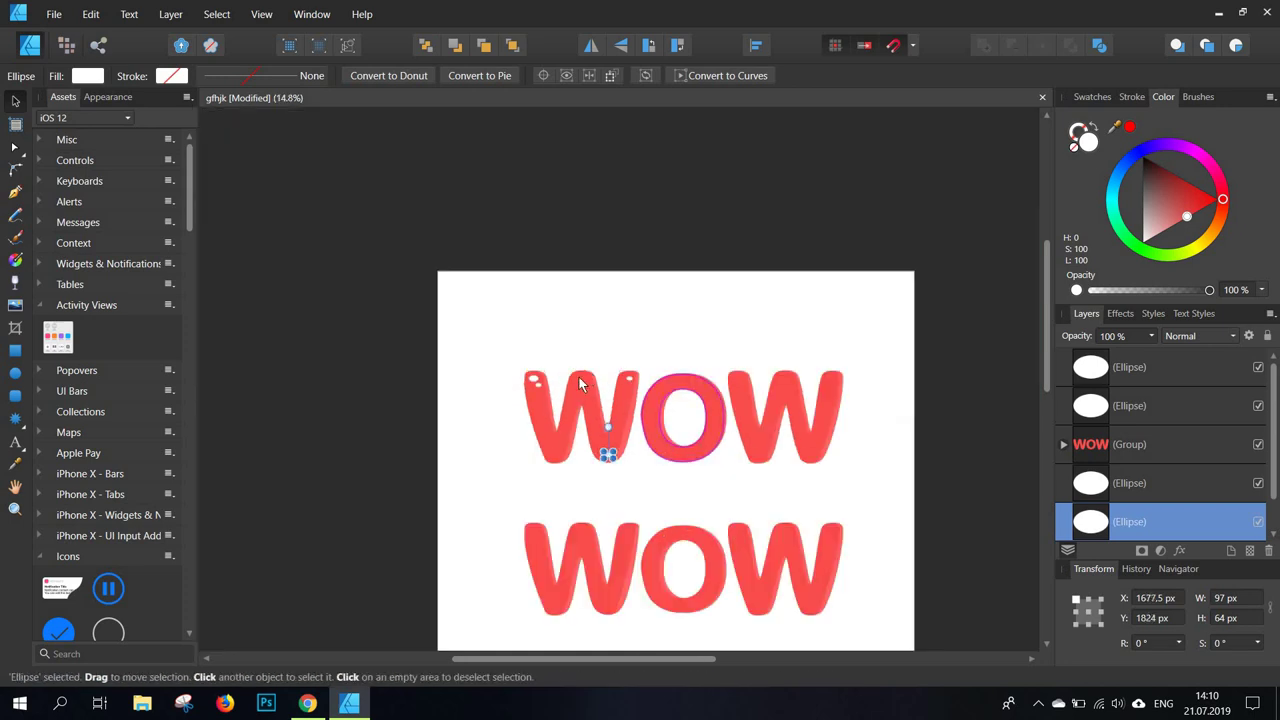
# - Copy the ellipse pair from the first W's left arm and paste it onto the O's upper right curve at about X 2630, Y 1133 px
pyautogui.scroll(6, 672, 385)
pyautogui.moveTo(473, 459); pyautogui.dragTo(411, 381)
pyautogui.moveTo(474, 329); pyautogui.dragTo(824, 375)
pyautogui.click(470, 325)
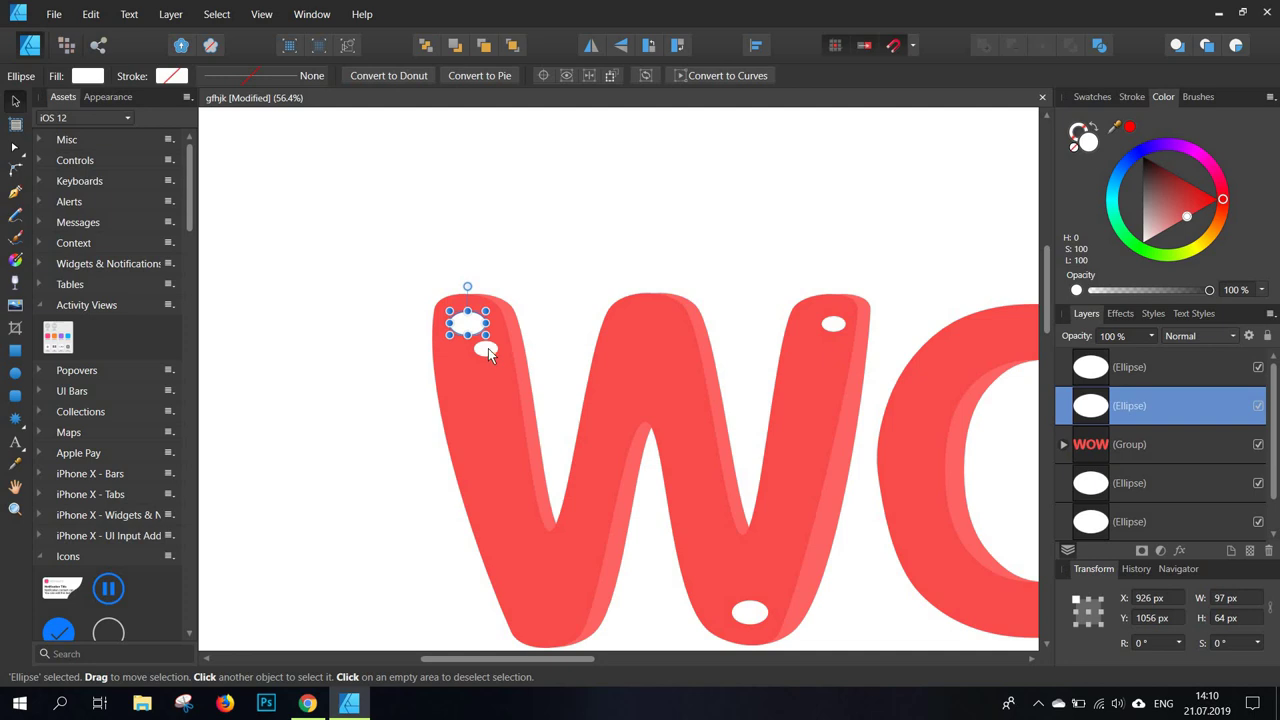
pyautogui.keyDown('shift'); pyautogui.click(488, 352); pyautogui.keyUp('shift')
pyautogui.rightClick(488, 352)
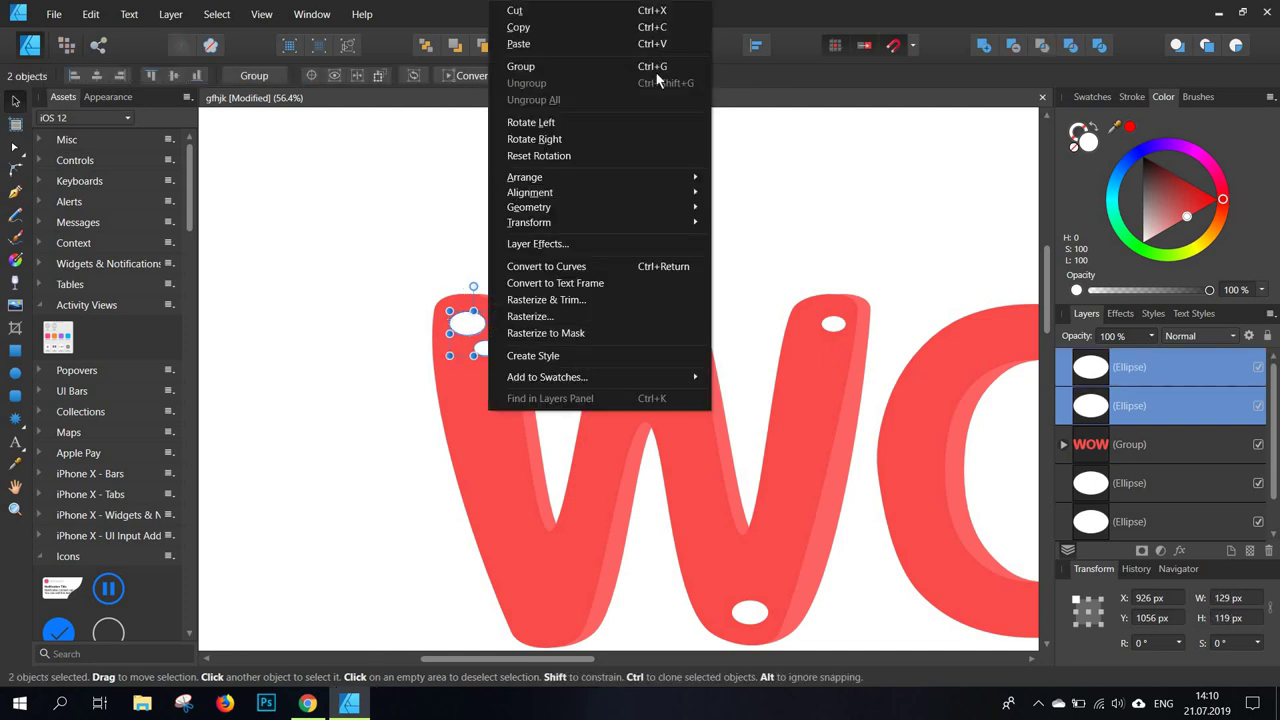
pyautogui.click(570, 27)
pyautogui.moveTo(1005, 422); pyautogui.dragTo(599, 414)
pyautogui.rightClick(599, 414)
pyautogui.click(699, 45)
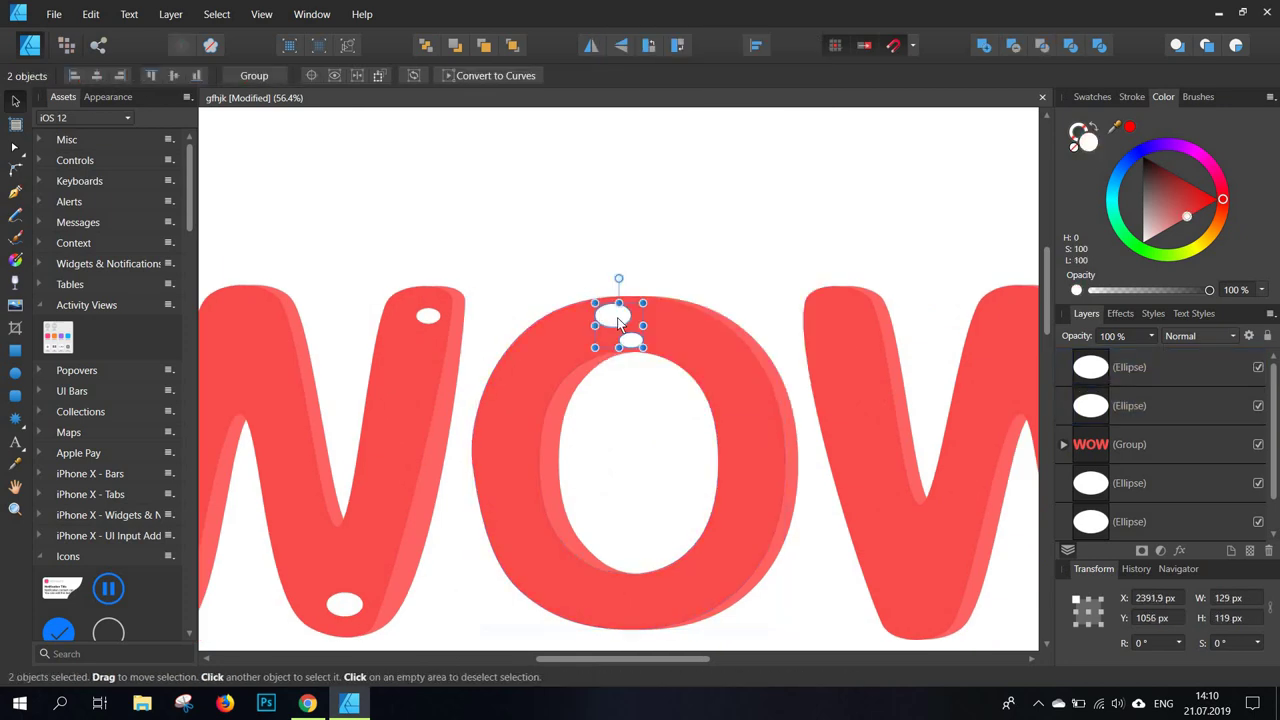
pyautogui.moveTo(614, 318); pyautogui.dragTo(704, 344)
pyautogui.scroll(-4, 704, 344)
pyautogui.scroll(4, 805, 352)
# - Copy the O's ellipse pair and paste it onto the second W's left arm at about X 2996, Y 1091 px
pyautogui.click(545, 337)
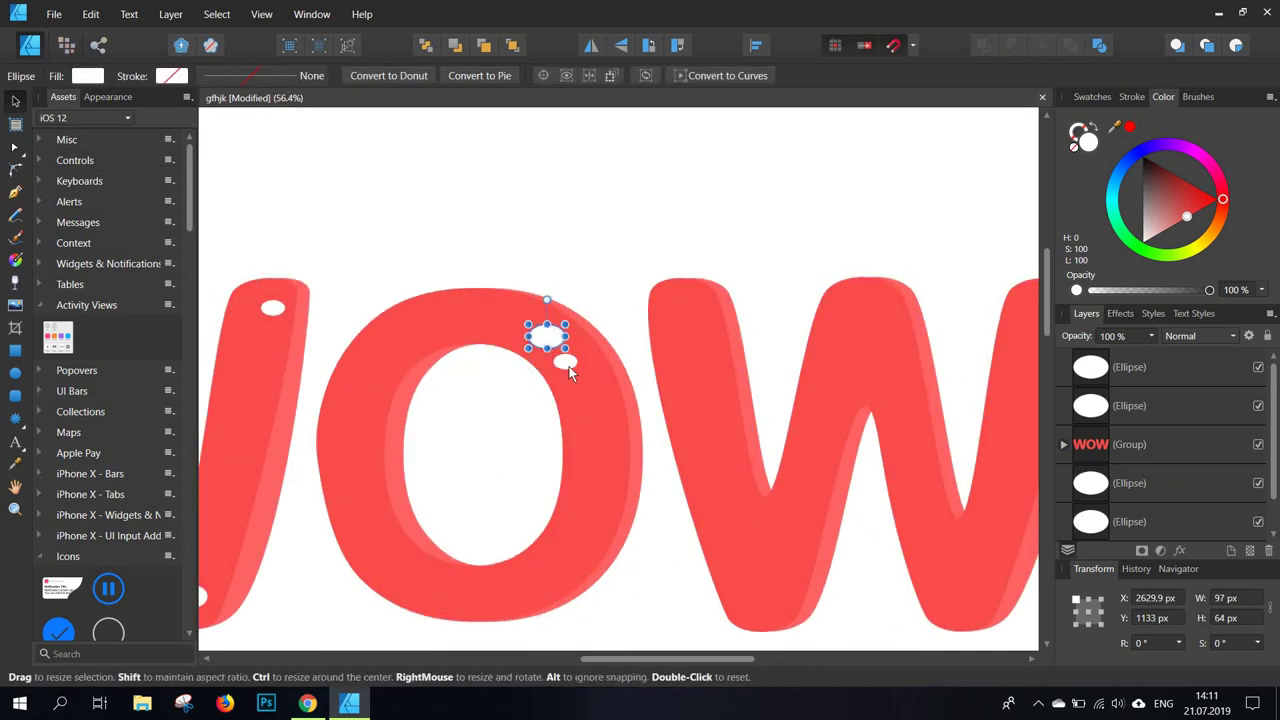
pyautogui.keyDown('shift'); pyautogui.click(568, 367); pyautogui.keyUp('shift')
pyautogui.rightClick(568, 367)
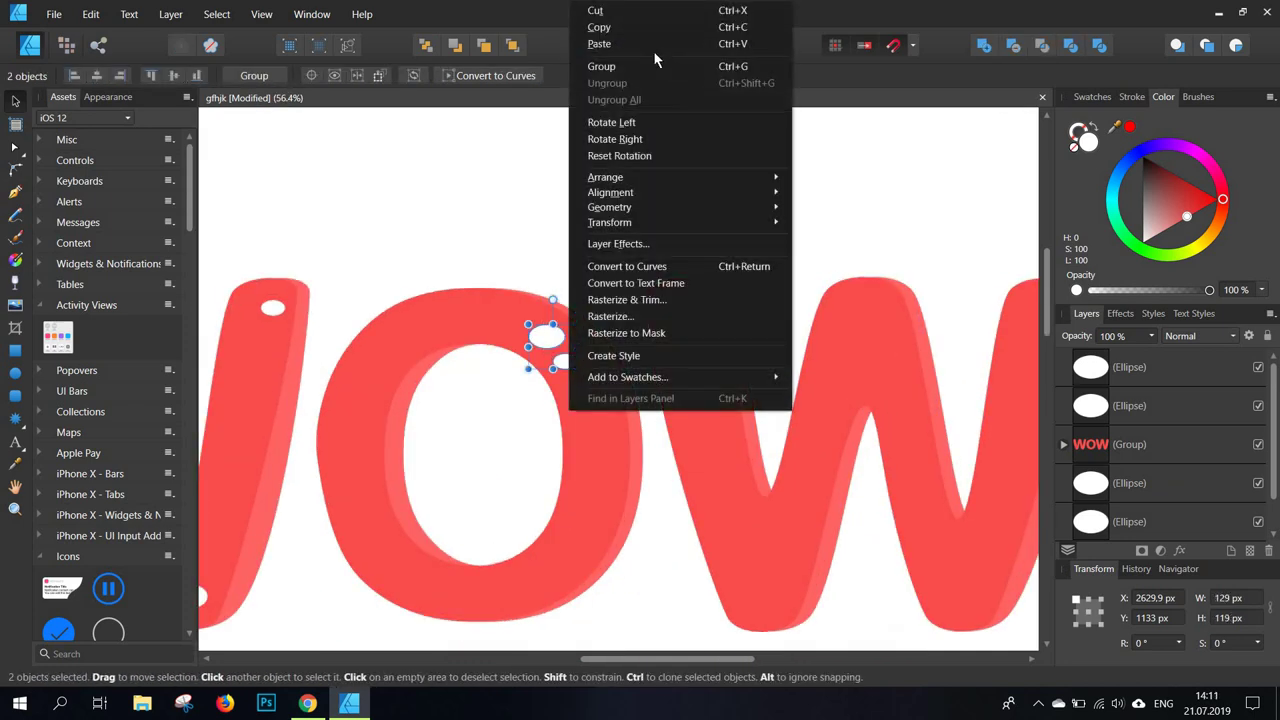
pyautogui.click(638, 29)
pyautogui.click(678, 215)
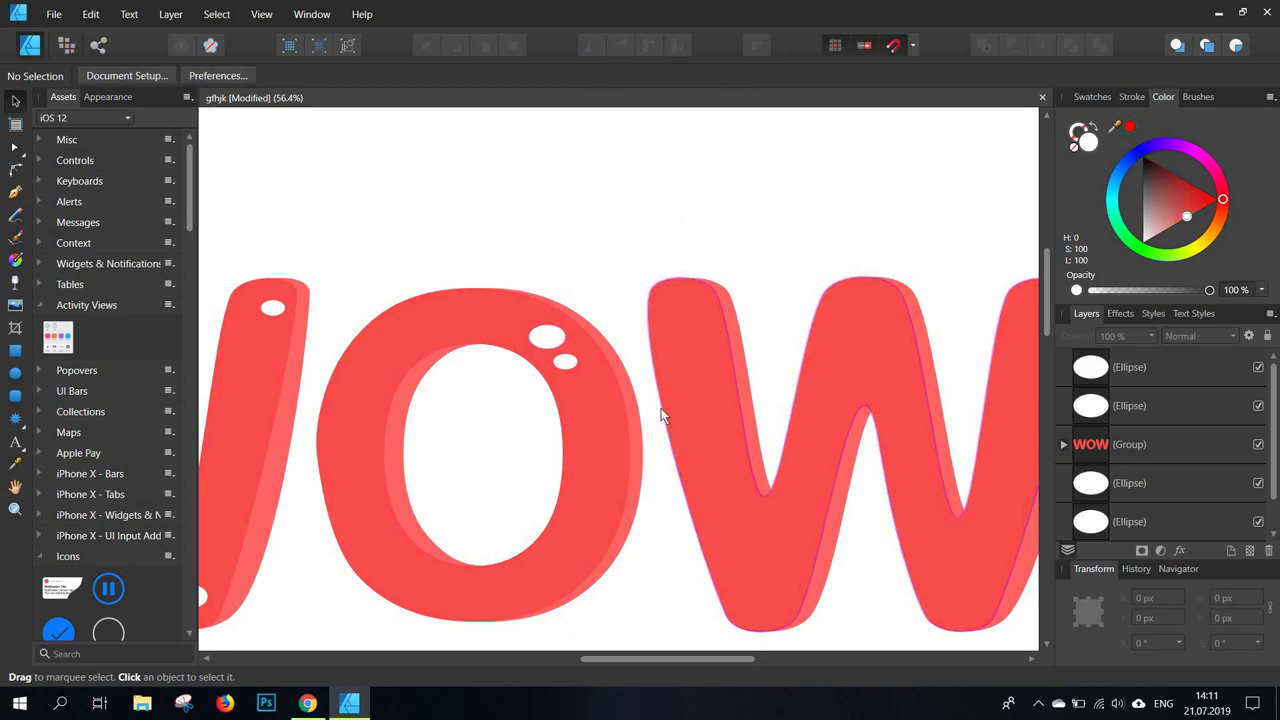
pyautogui.click(693, 340)
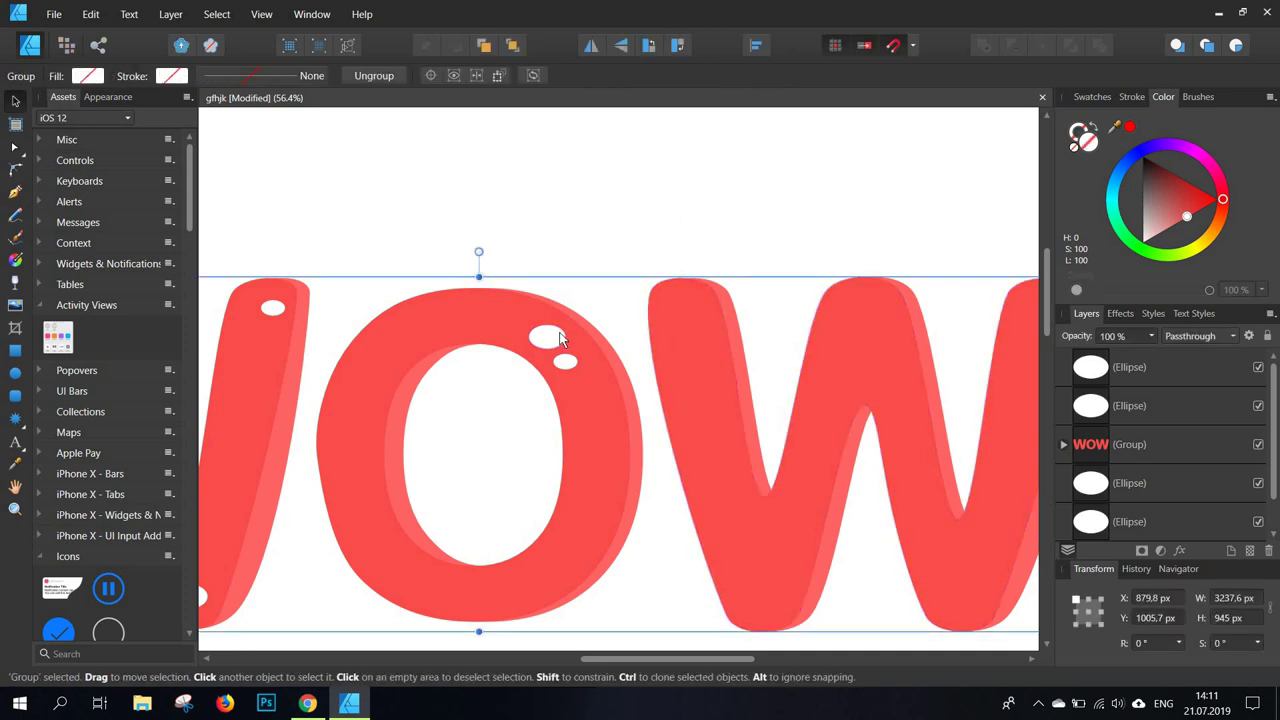
pyautogui.hotkey('ctrl', 'v')
pyautogui.moveTo(552, 339); pyautogui.dragTo(690, 322)
pyautogui.scroll(-5, 745, 317)
pyautogui.scroll(4, 616, 335)
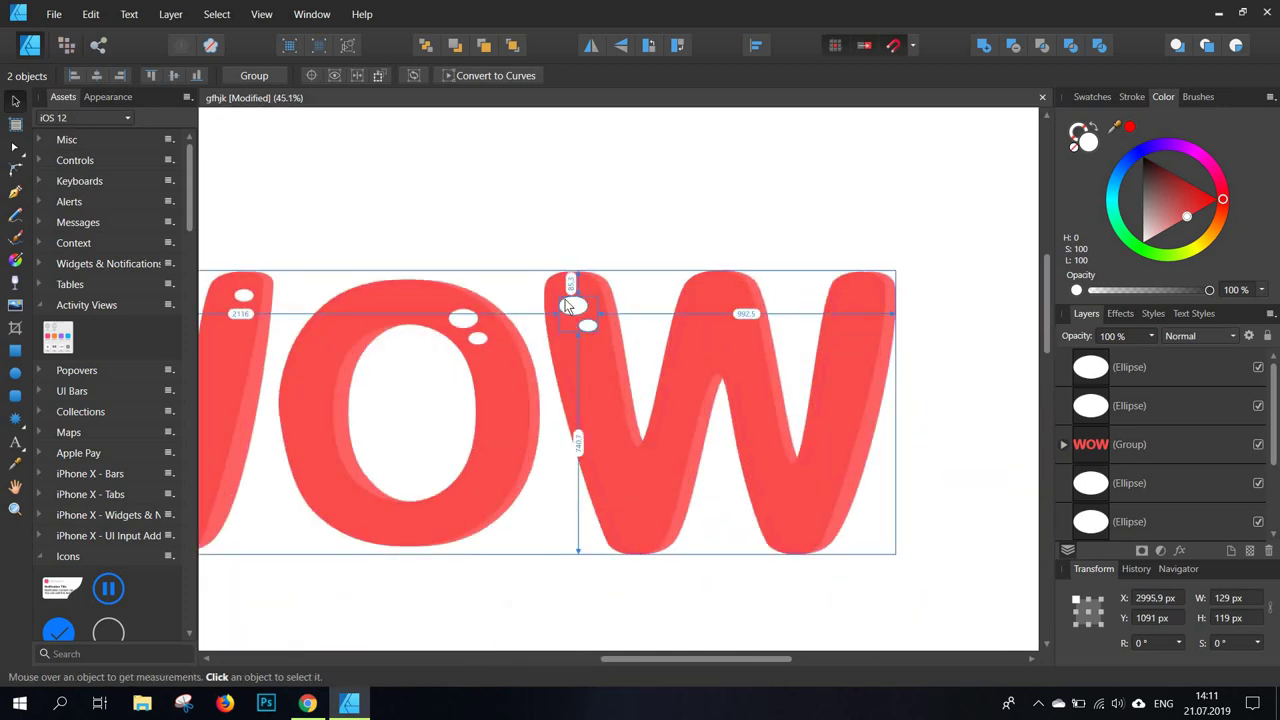
# - Place a large ellipse copy on the second W's right foot at about X 3738, Y 1810 px and a small copy on its right arm tip
pyautogui.scroll(2, 590, 325)
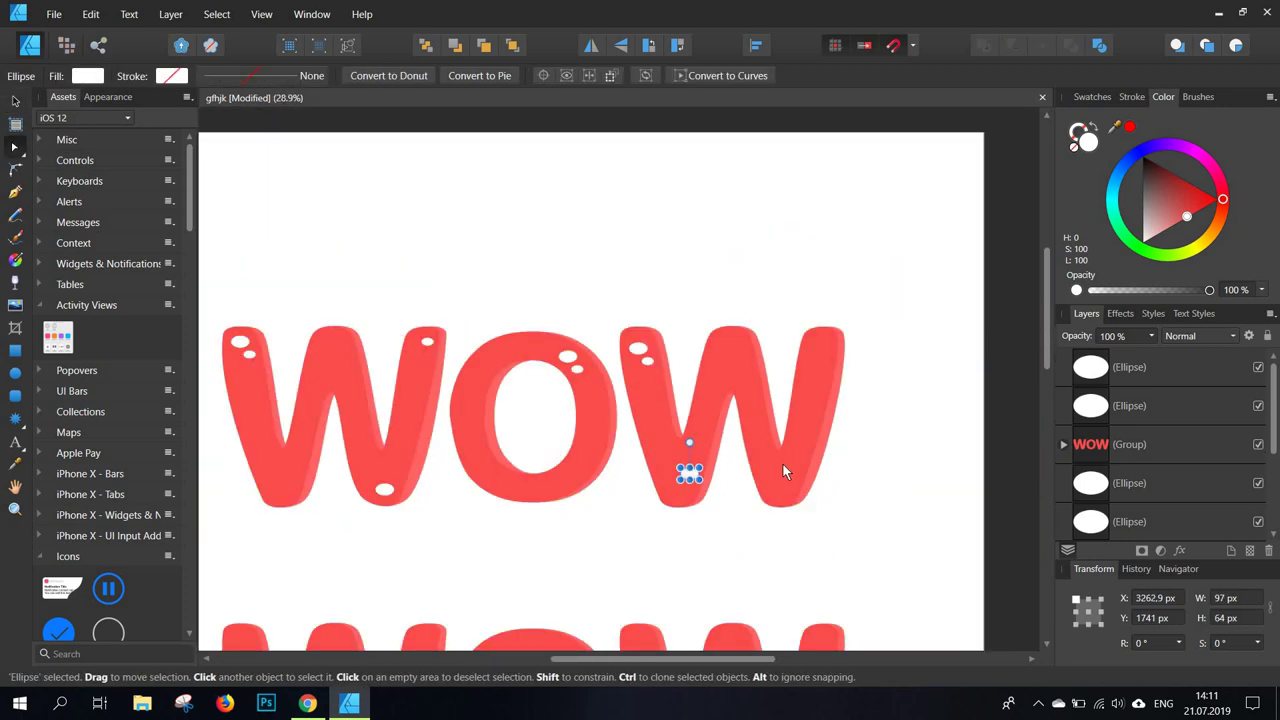
pyautogui.moveTo(783, 464); pyautogui.dragTo(780, 496)
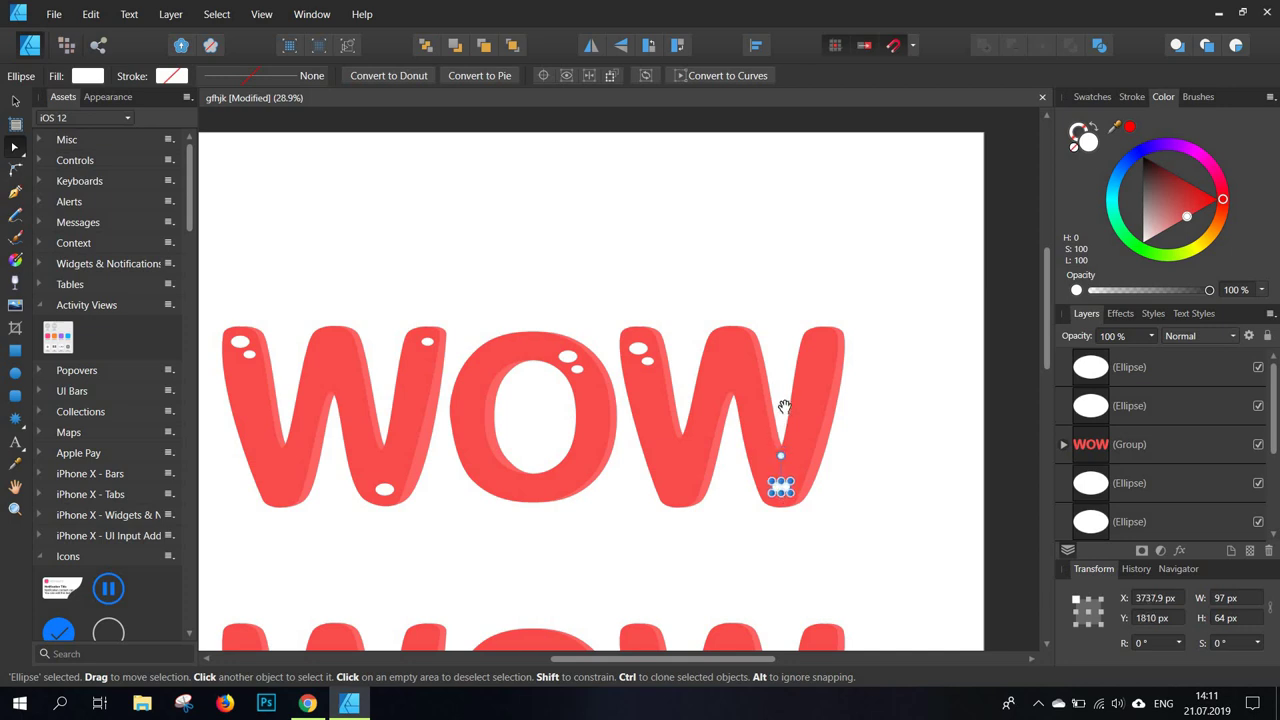
pyautogui.press('space')
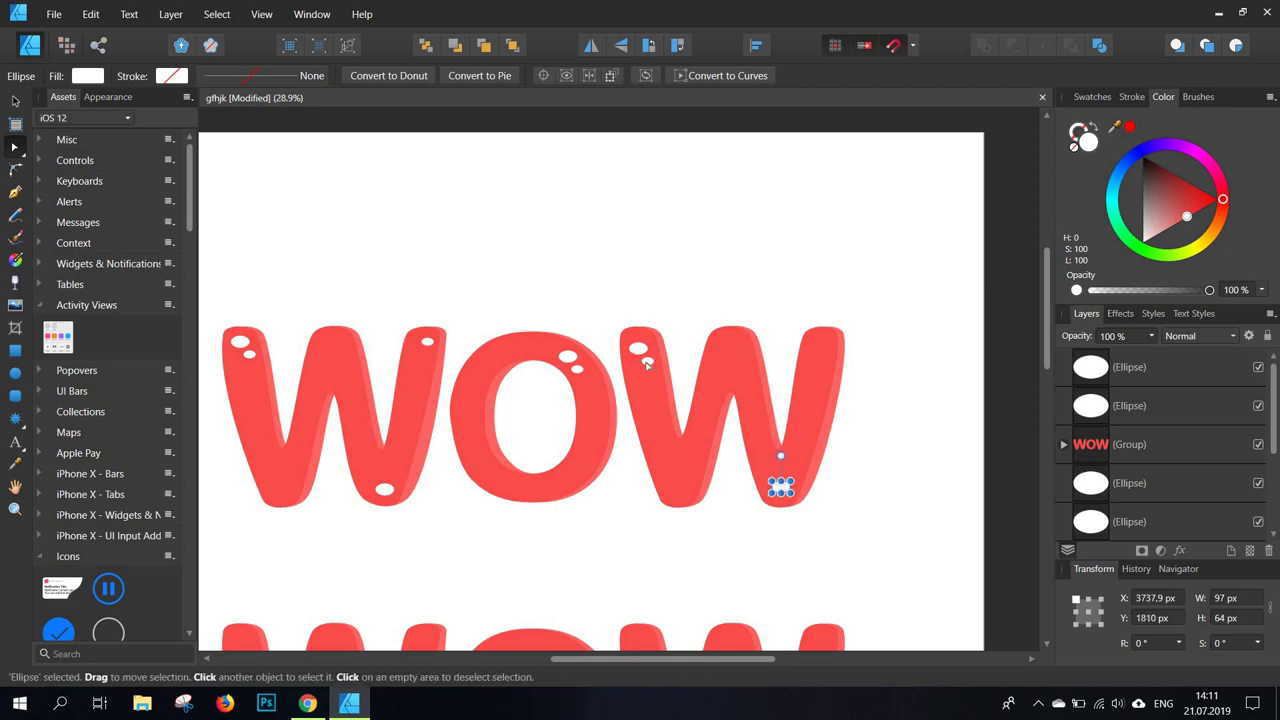
pyautogui.moveTo(648, 363)
pyautogui.mouseDown()
pyautogui.moveTo(674, 479)
pyautogui.moveTo(822, 347)
pyautogui.mouseUp()
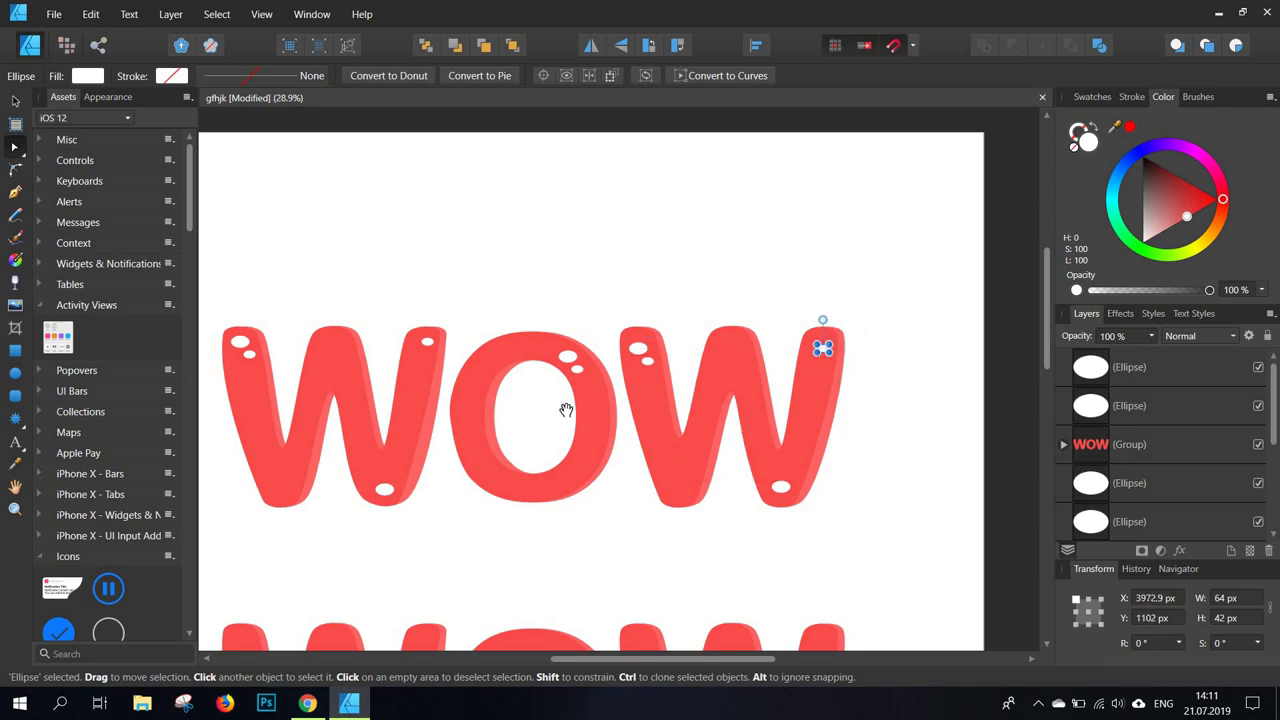
# - Examine the white ellipse highlights across the letters of the upper WOW
pyautogui.moveTo(640, 328); pyautogui.dragTo(560, 403)
pyautogui.moveTo(650, 453); pyautogui.dragTo(647, 451)
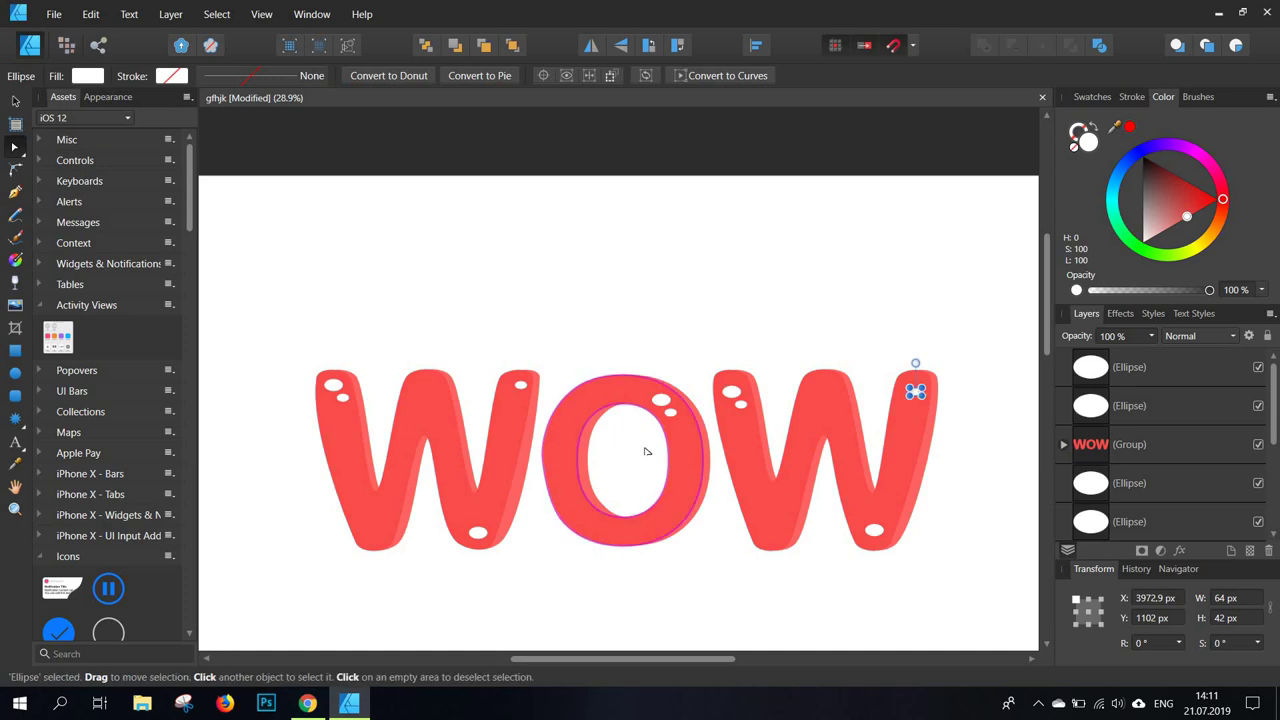
pyautogui.scroll(2, 649, 449)
pyautogui.scroll(-1, 670, 400)
pyautogui.scroll(-2, 690, 300)
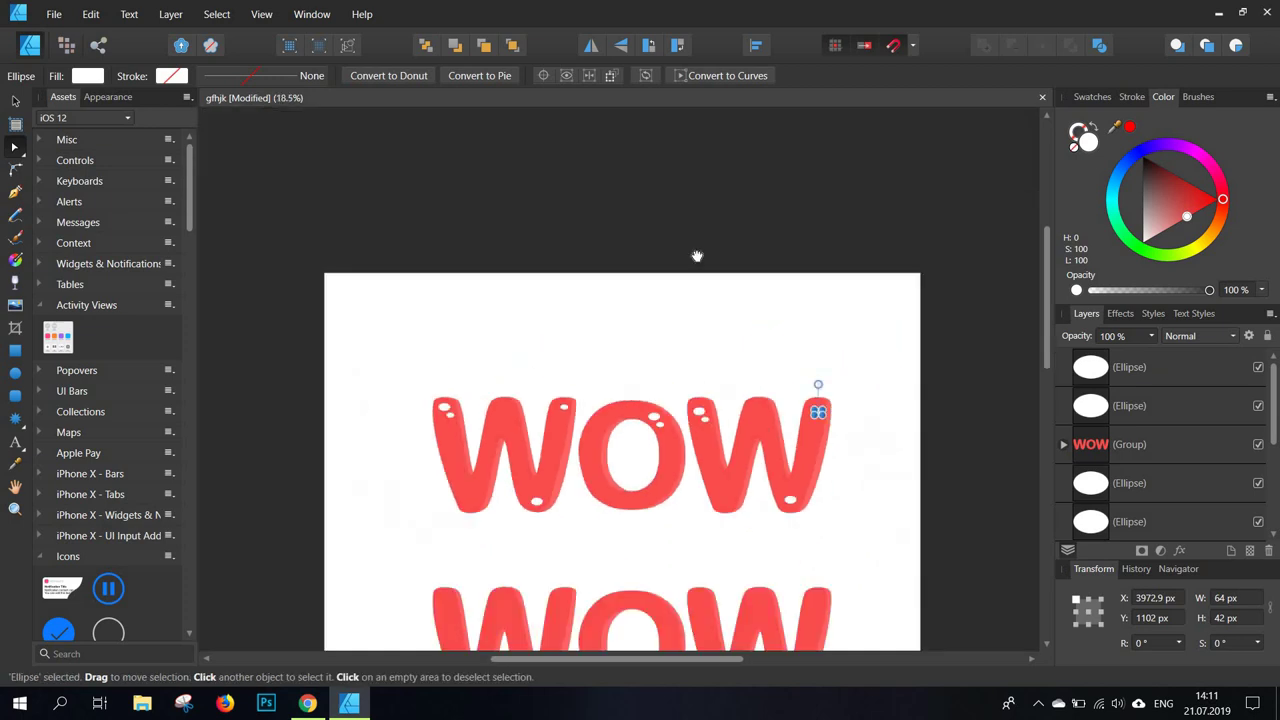
pyautogui.scroll(-2, 697, 238)
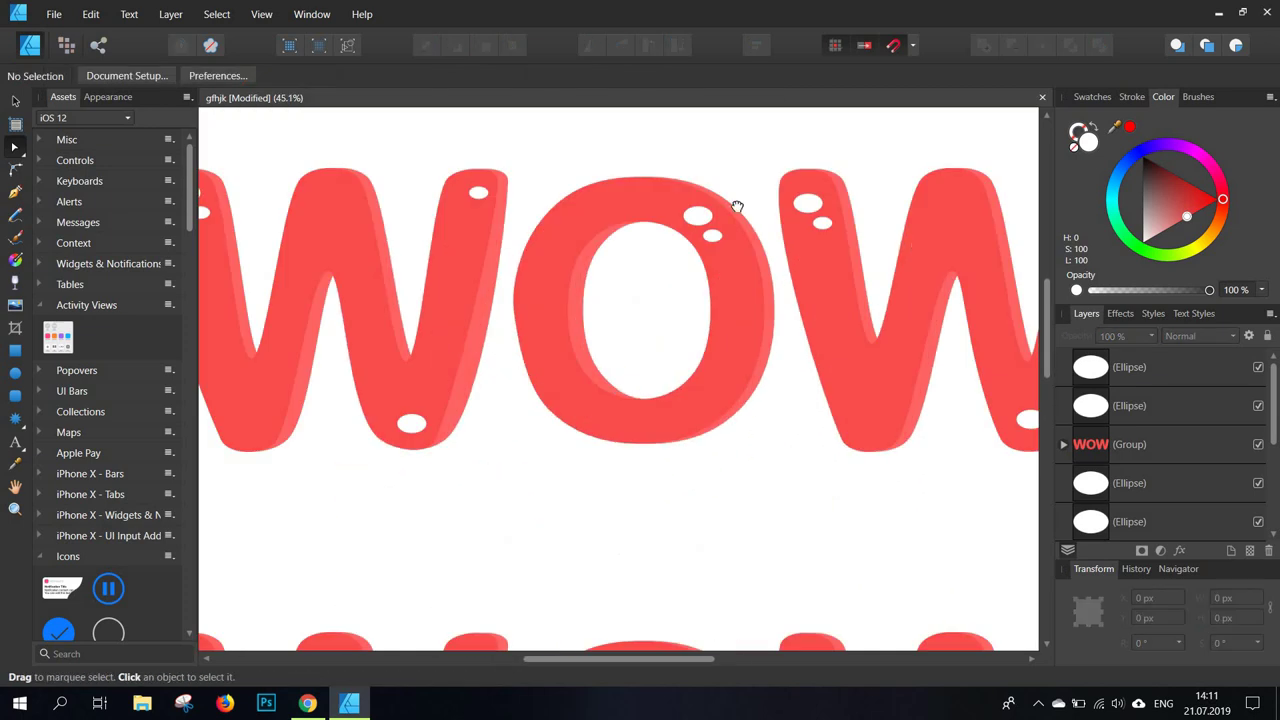
pyautogui.moveTo(736, 209); pyautogui.dragTo(619, 323)
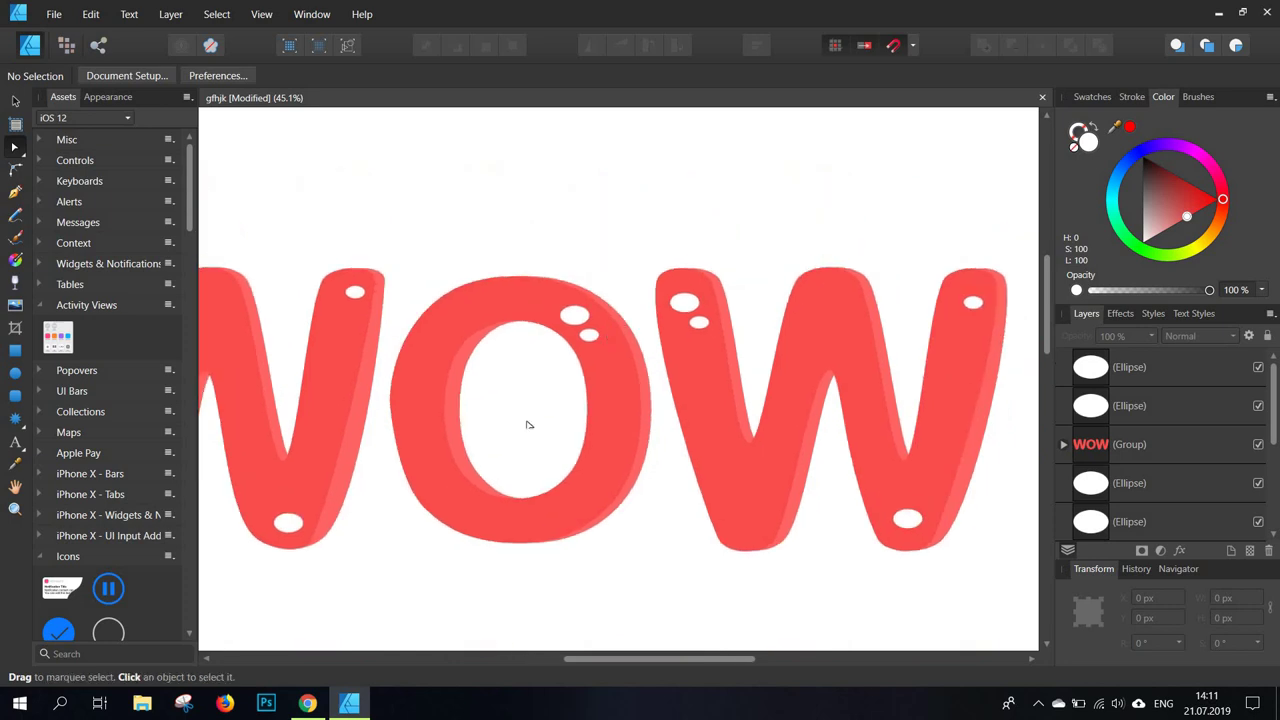
# - Draw a straight Pen line about 61 by 357 px down the left arm of the lower WOW's first W
pyautogui.scroll(-3, 495, 566)
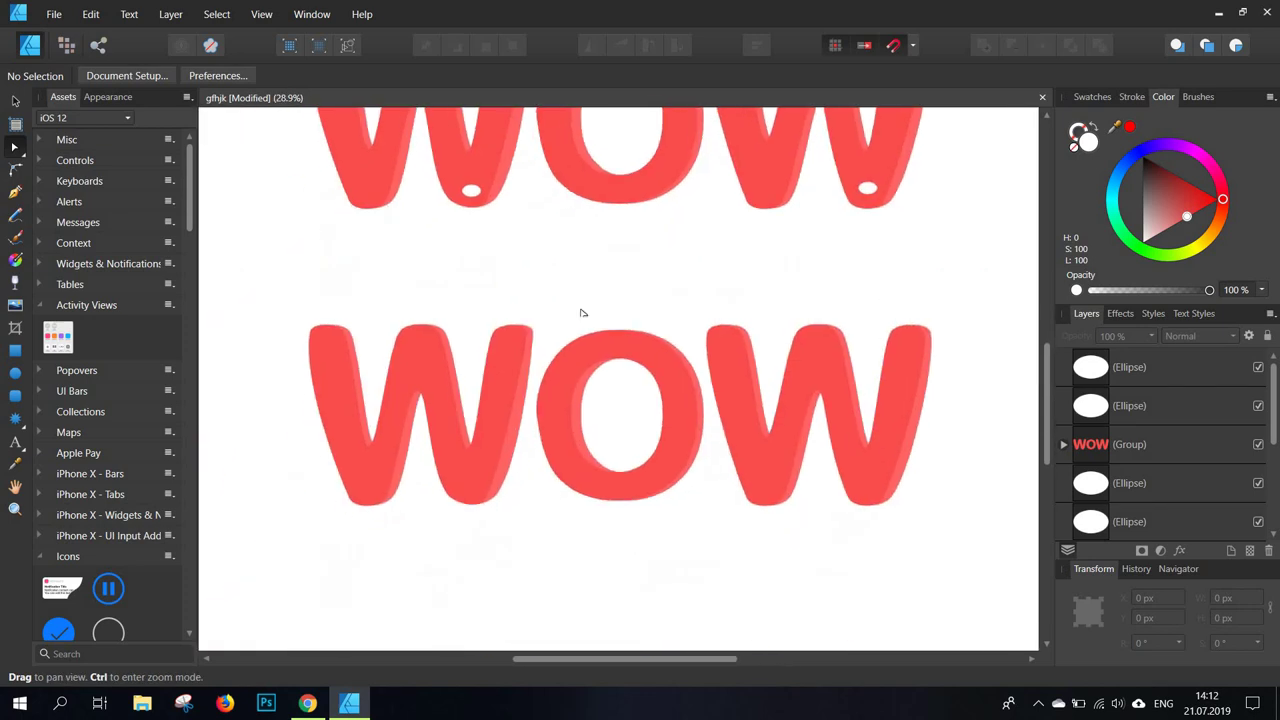
pyautogui.click(15, 191)
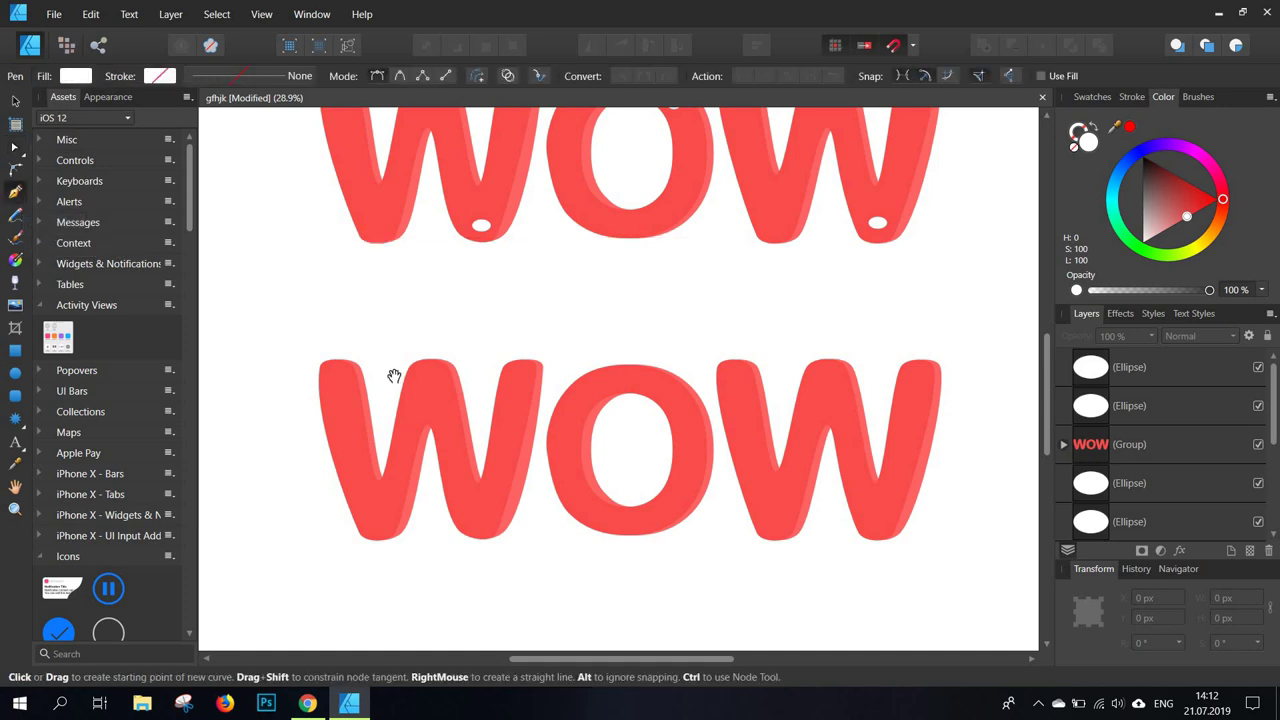
pyautogui.moveTo(380, 393); pyautogui.dragTo(449, 355)
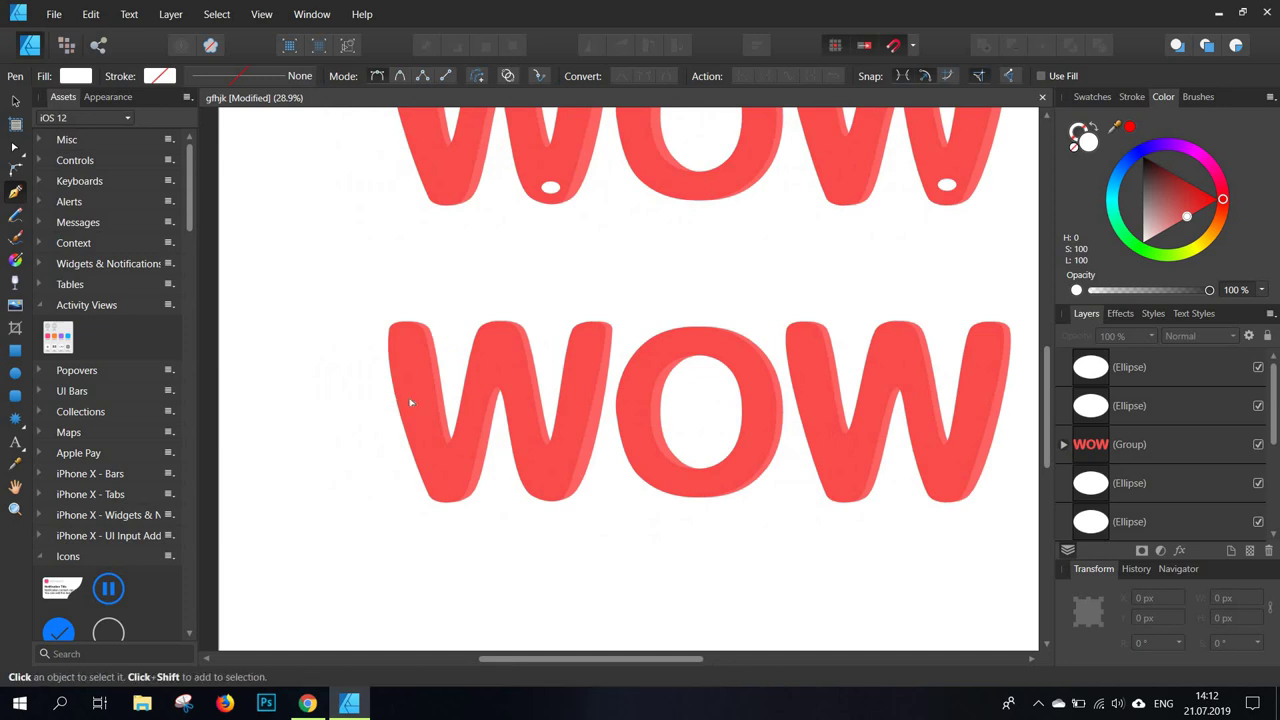
pyautogui.scroll(1, 409, 412)
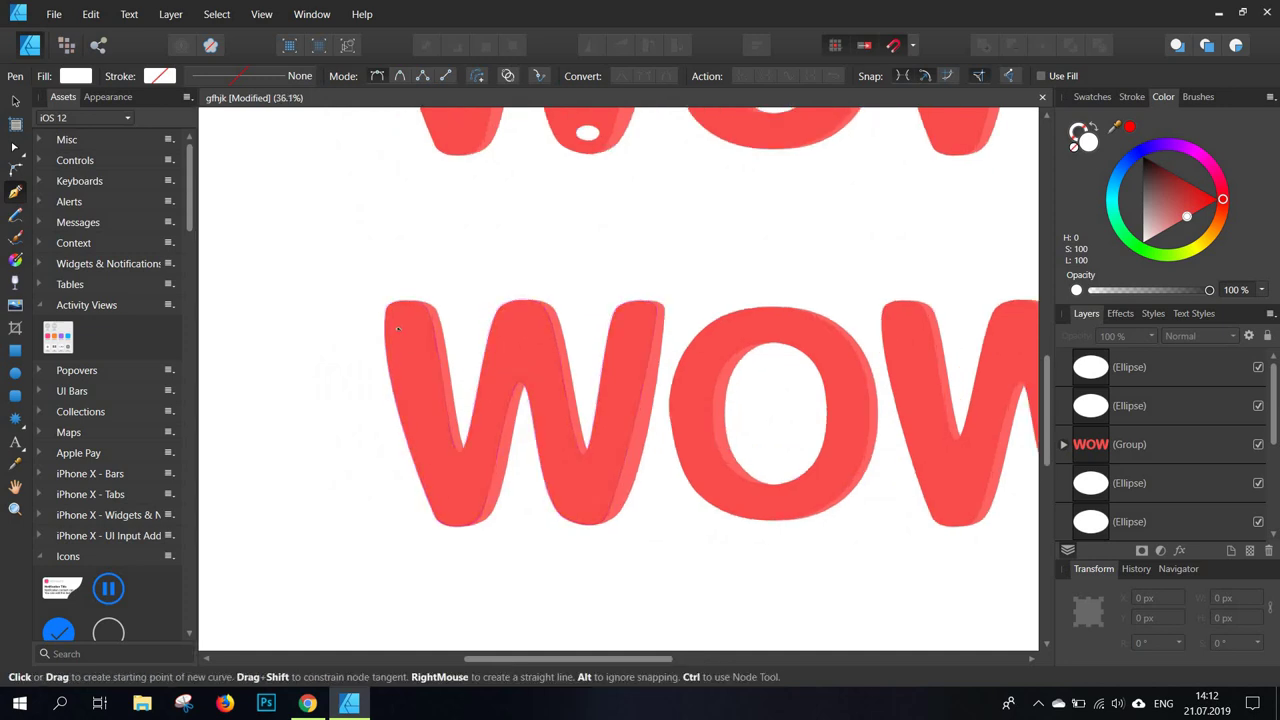
pyautogui.click(397, 326)
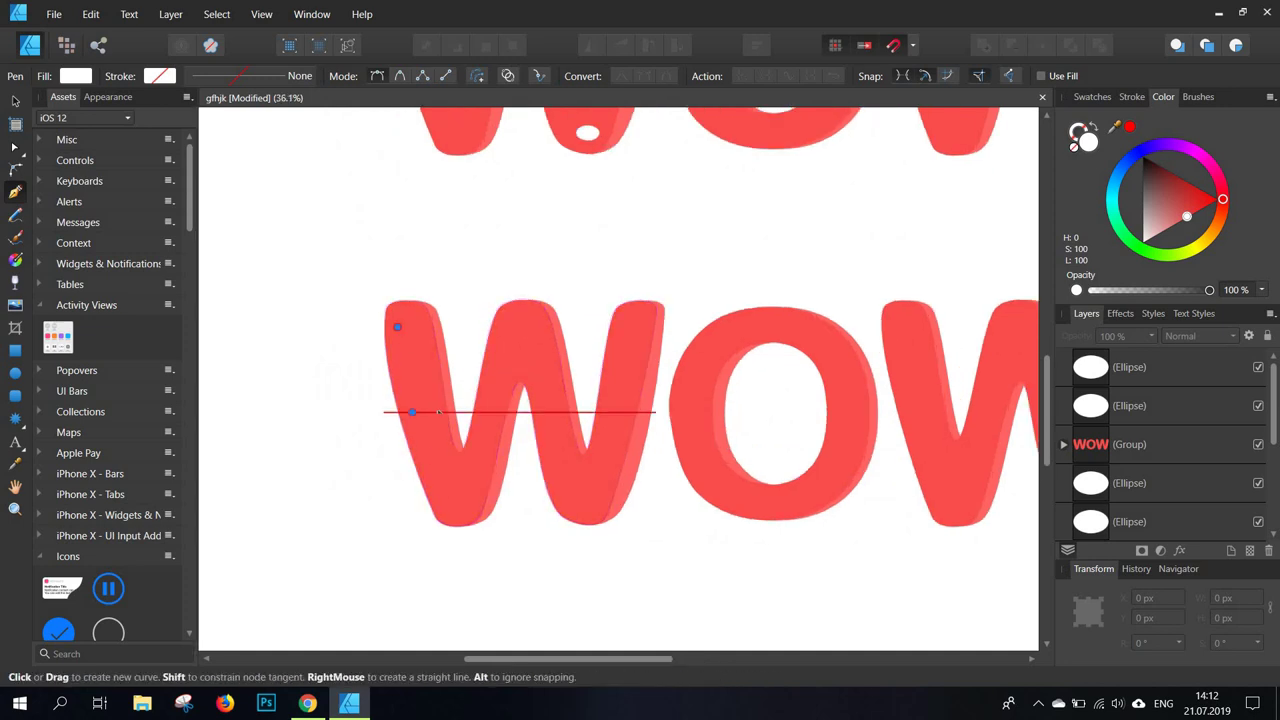
pyautogui.click(412, 411)
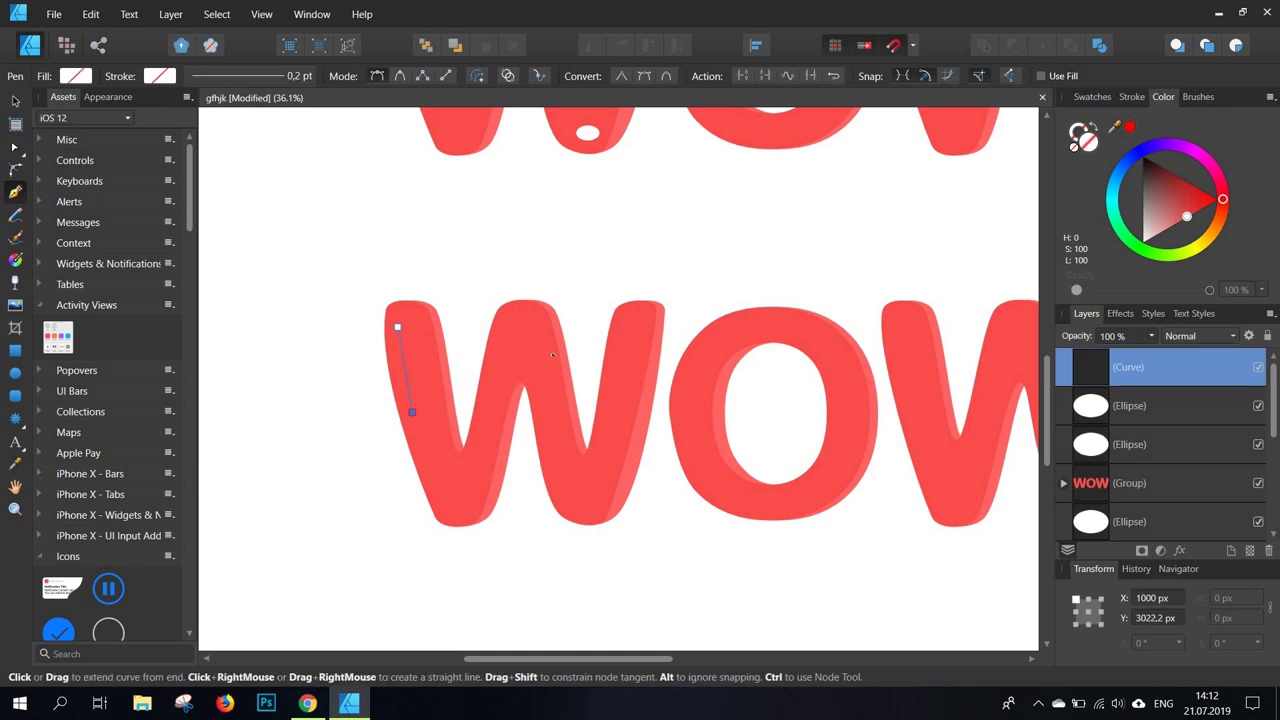
pyautogui.press('Escape')
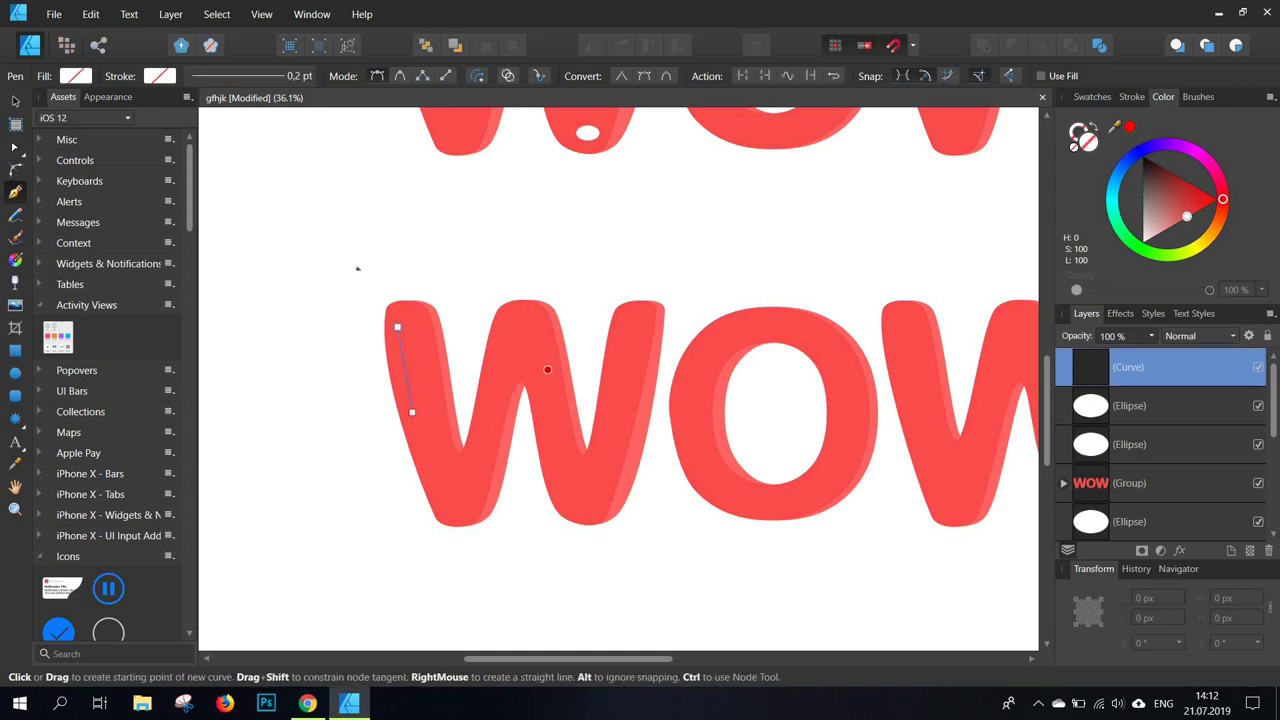
# - Give the line on the first W an 8.7 pt stroke in white
pyautogui.click(15, 102)
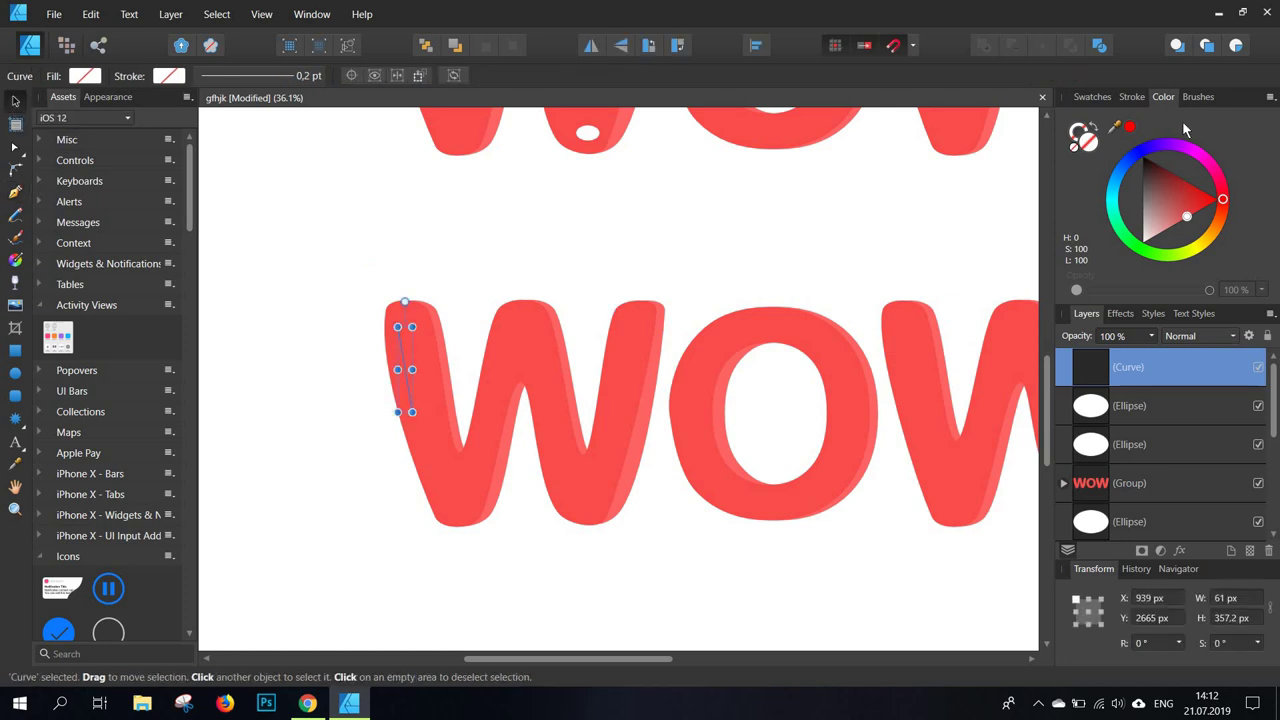
pyautogui.click(1131, 96)
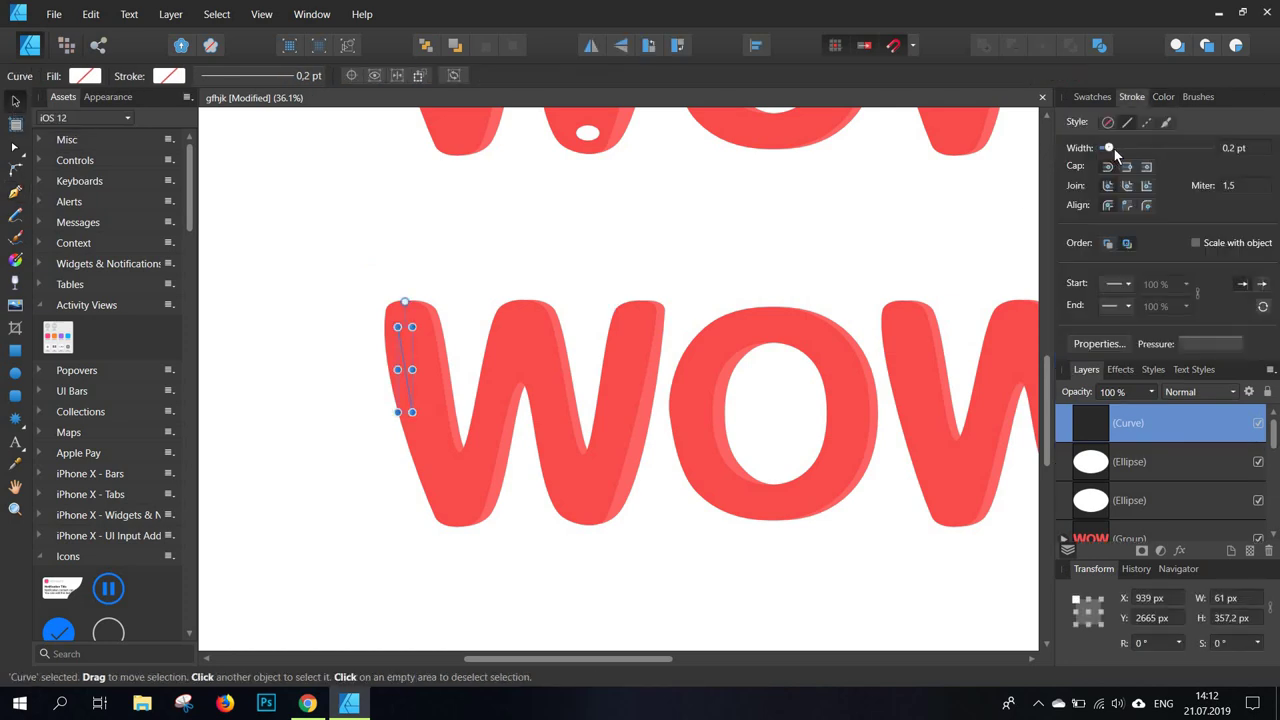
pyautogui.moveTo(1113, 147); pyautogui.dragTo(1142, 148)
pyautogui.click(1163, 97)
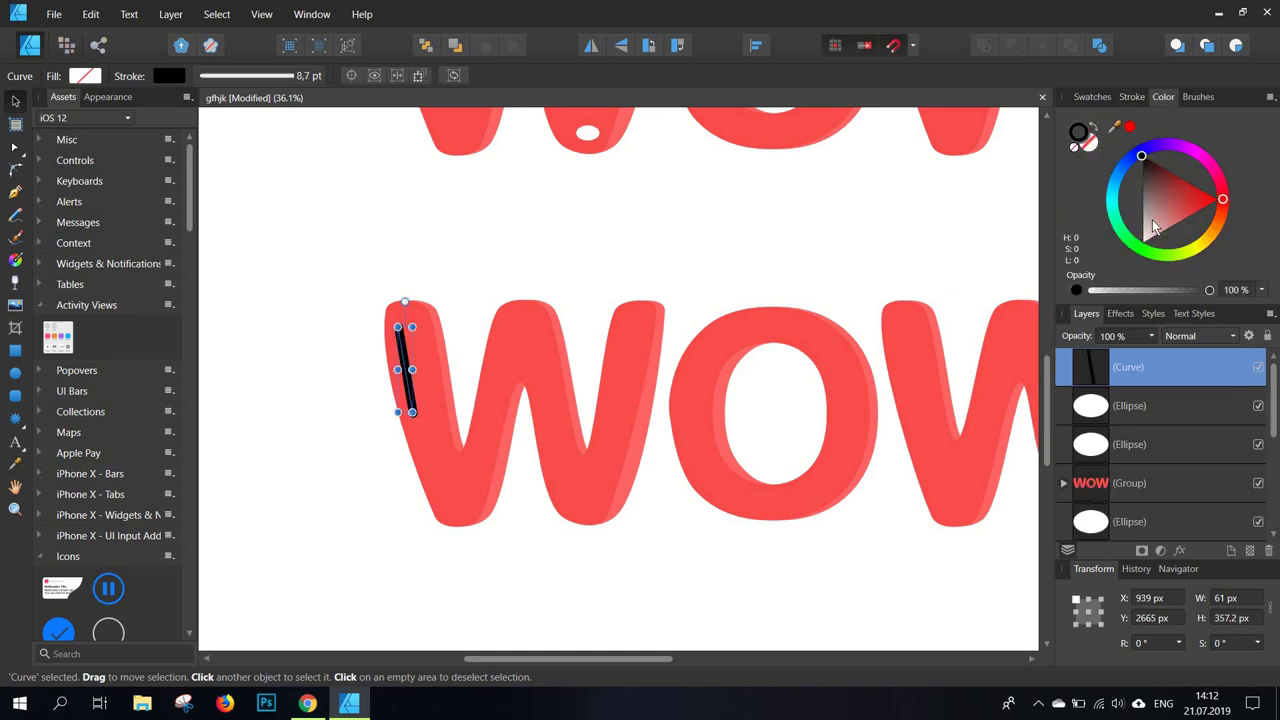
pyautogui.click(1141, 243)
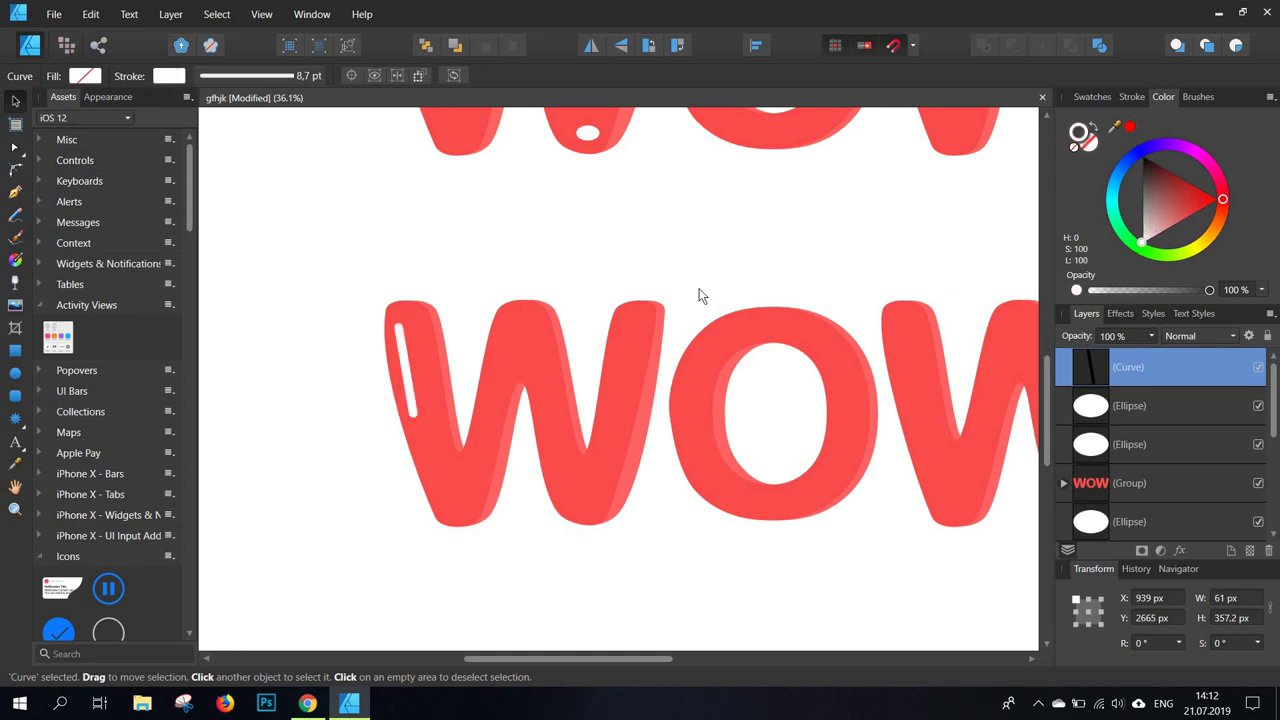
# - Bend the white line's middle slightly outward so it follows the left edge of the first W
pyautogui.scroll(5, 404, 388)
pyautogui.press('a')
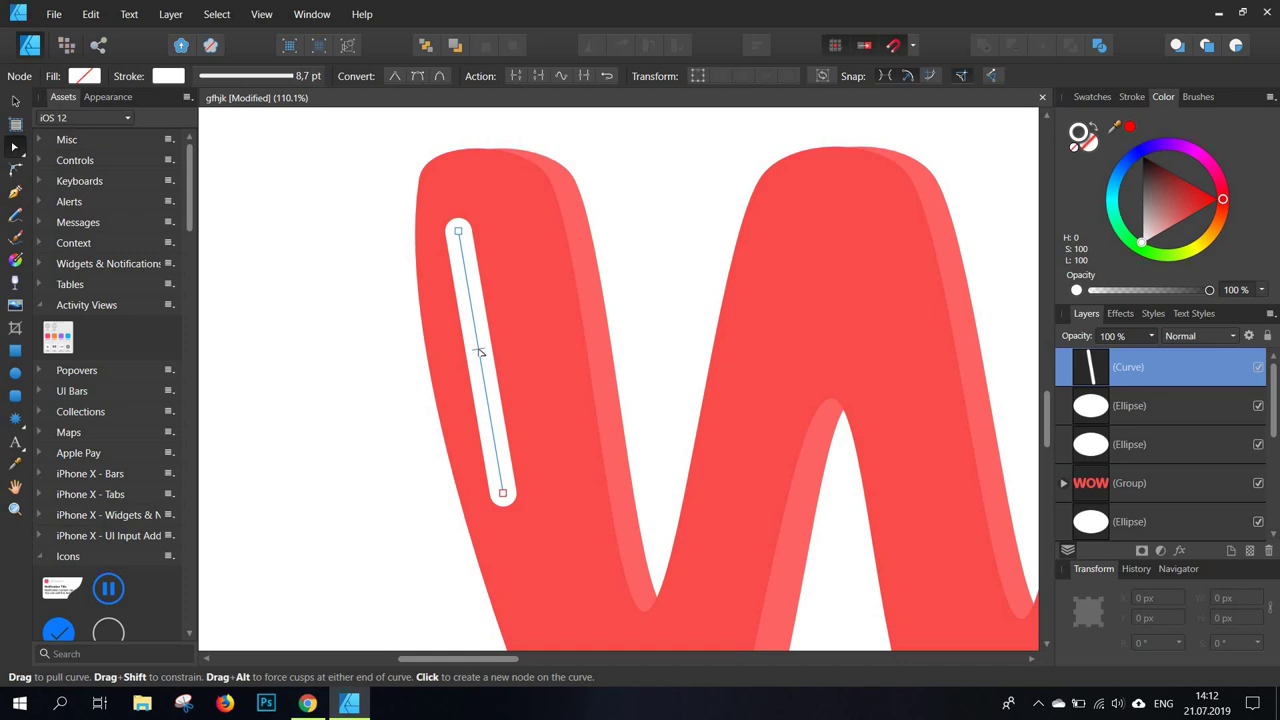
pyautogui.moveTo(459, 353); pyautogui.dragTo(468, 352)
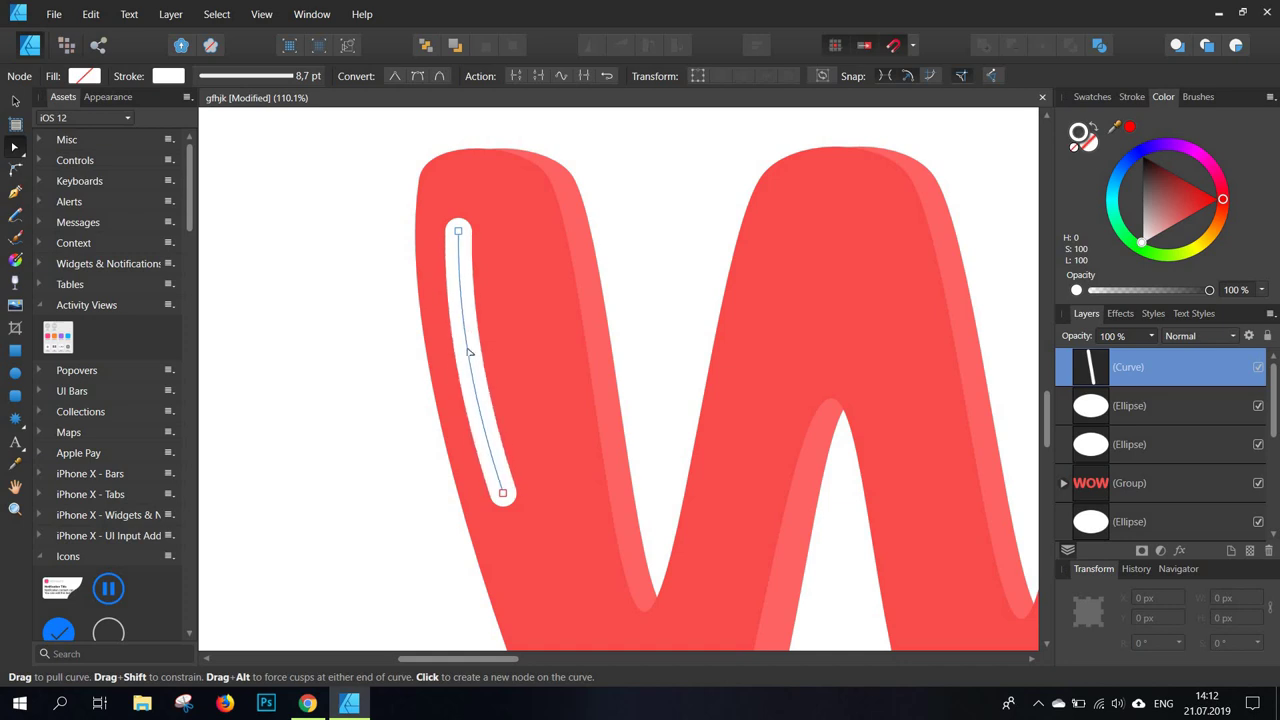
pyautogui.scroll(-6, 468, 352)
pyautogui.scroll(-2, 451, 314)
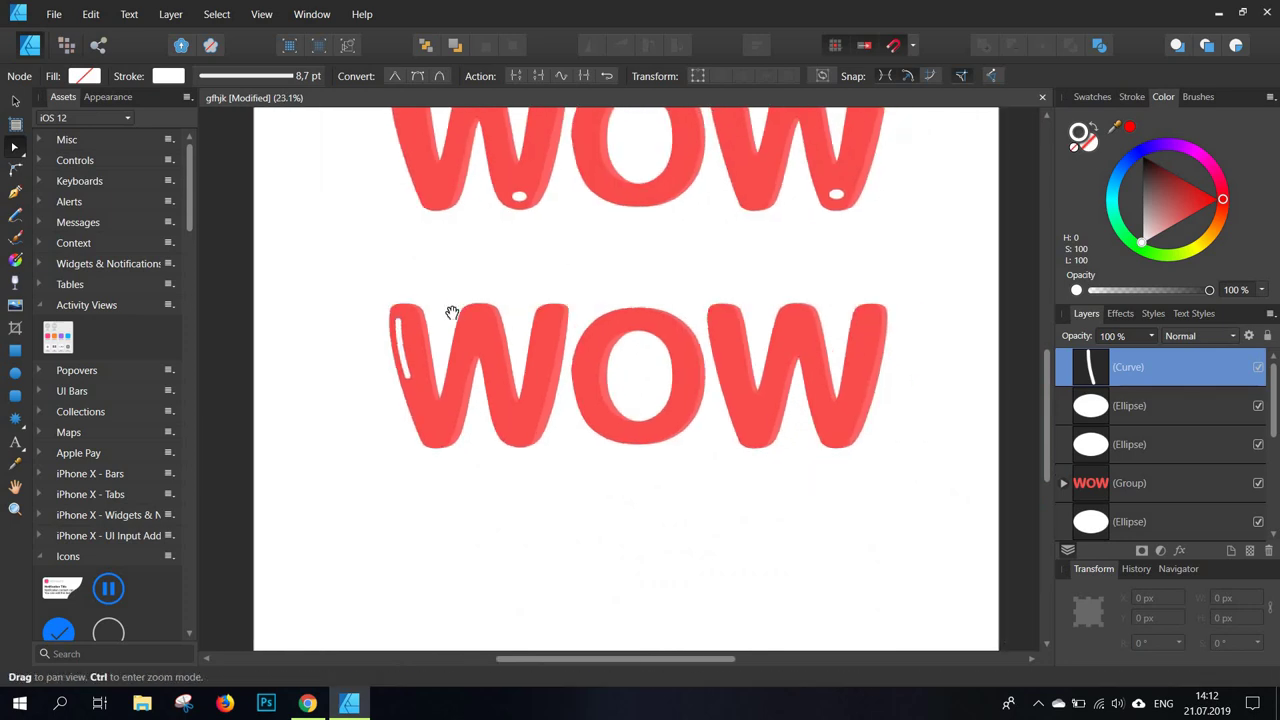
pyautogui.scroll(2, 450, 310)
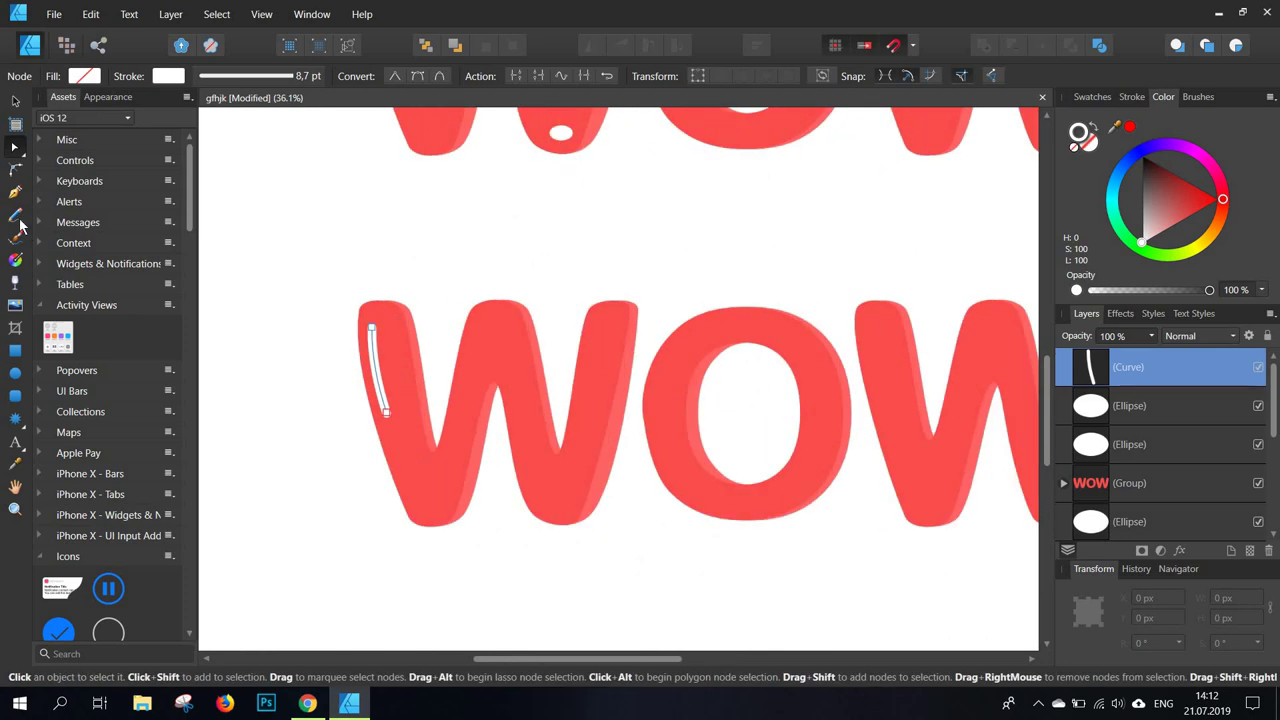
# - Draw a short white Pencil stroke about 49 by 115 px just below the long highlight on the first W
pyautogui.click(15, 216)
pyautogui.scroll(1, 629, 308)
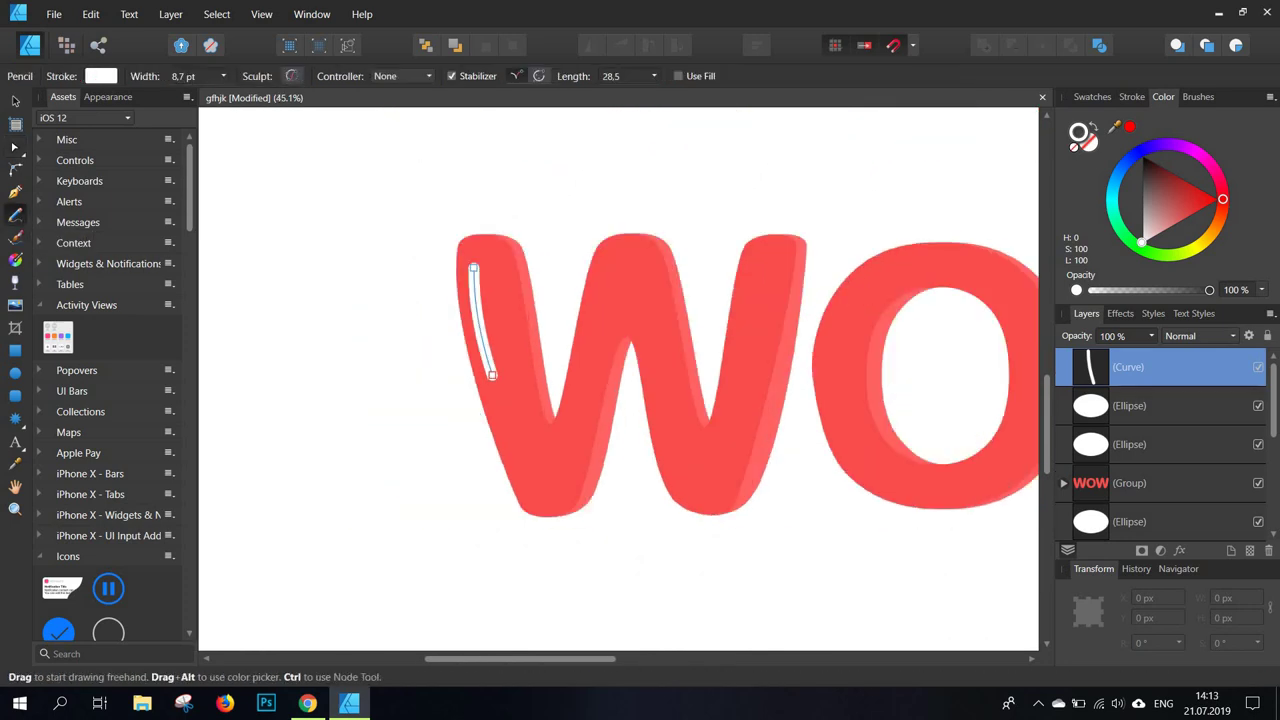
pyautogui.moveTo(497, 410); pyautogui.dragTo(515, 448)
pyautogui.moveTo(495, 381); pyautogui.dragTo(301, 401)
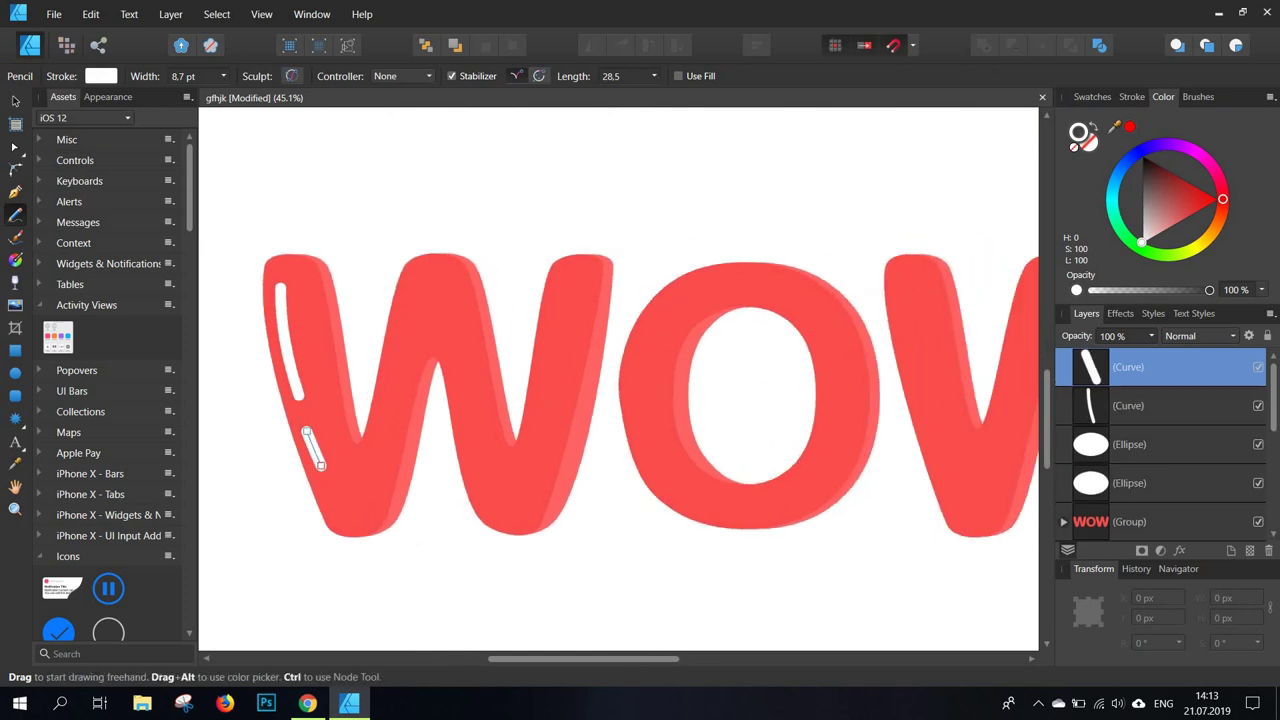
# - Draw a long curved white Pencil stroke along the left side of the lower WOW's O
pyautogui.moveTo(678, 305)
pyautogui.mouseDown()
pyautogui.moveTo(648, 358)
pyautogui.moveTo(668, 478)
pyautogui.mouseUp()
pyautogui.scroll(-1, 751, 374)
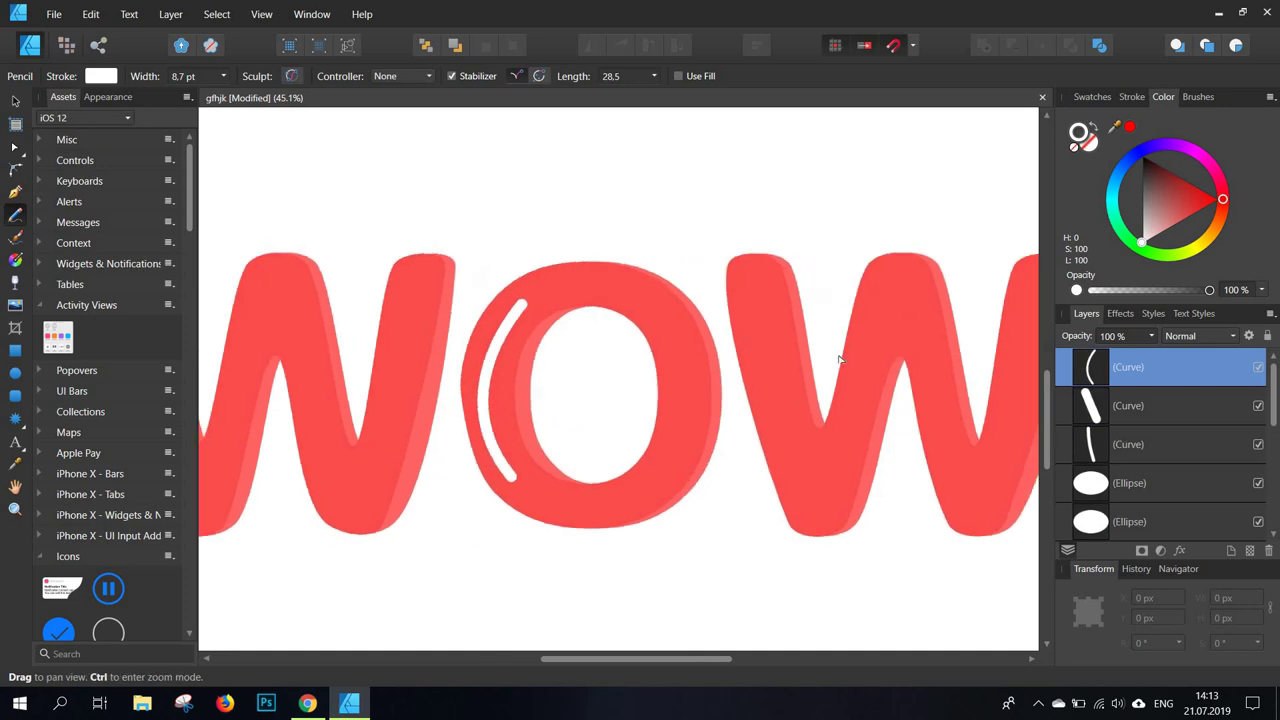
pyautogui.scroll(-1, 868, 355)
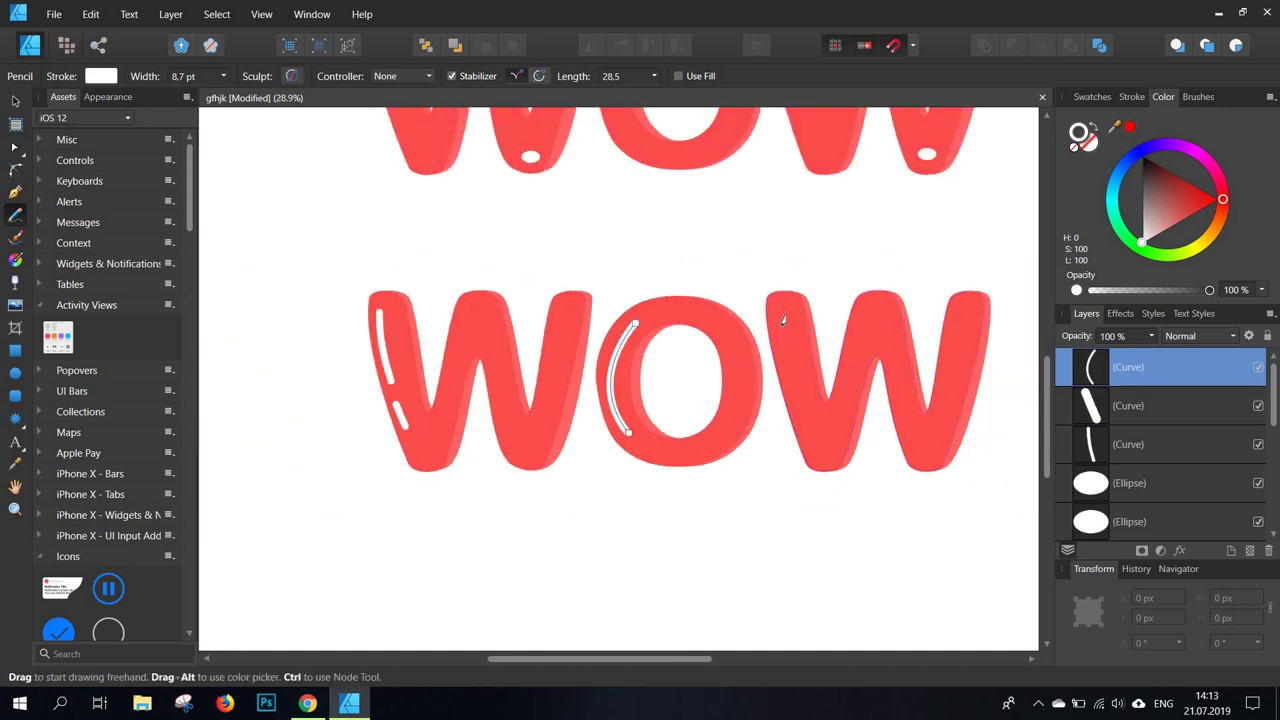
# - Bend the short highlight stroke on the first W slightly outward to match the letter's edge
pyautogui.press('v')
pyautogui.scroll(4, 398, 418)
pyautogui.click(396, 414)
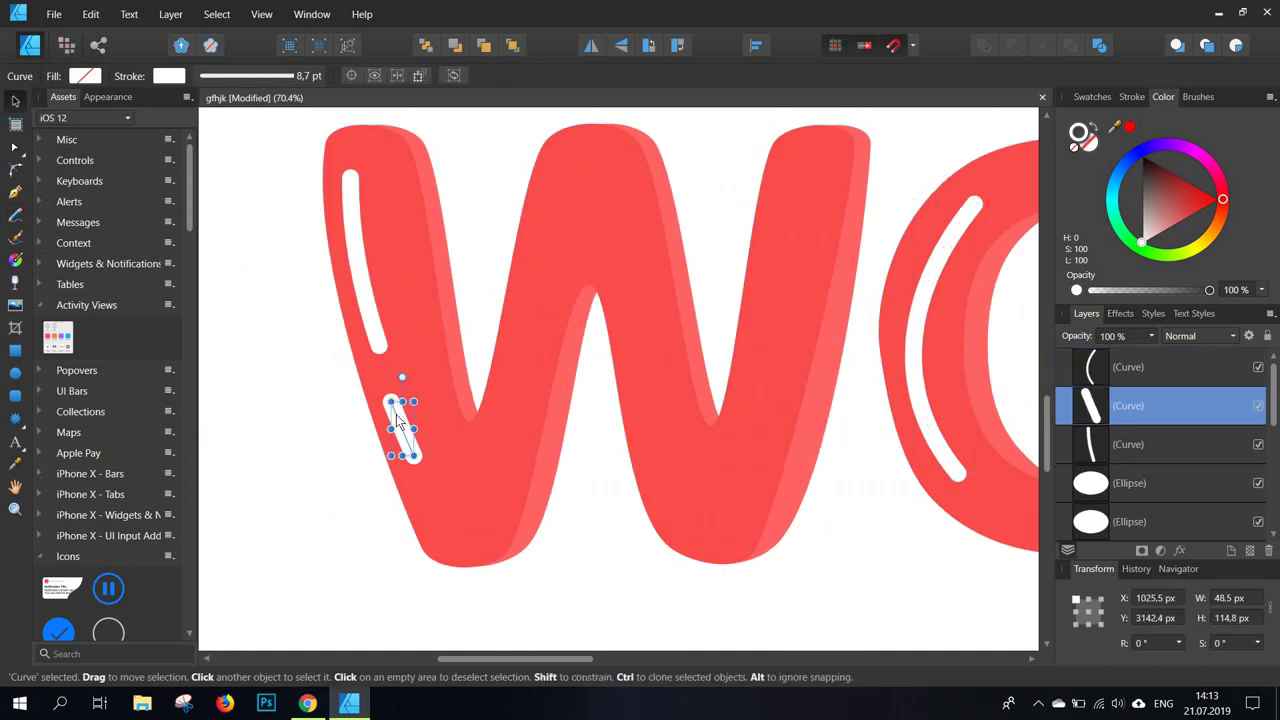
pyautogui.scroll(4, 386, 408)
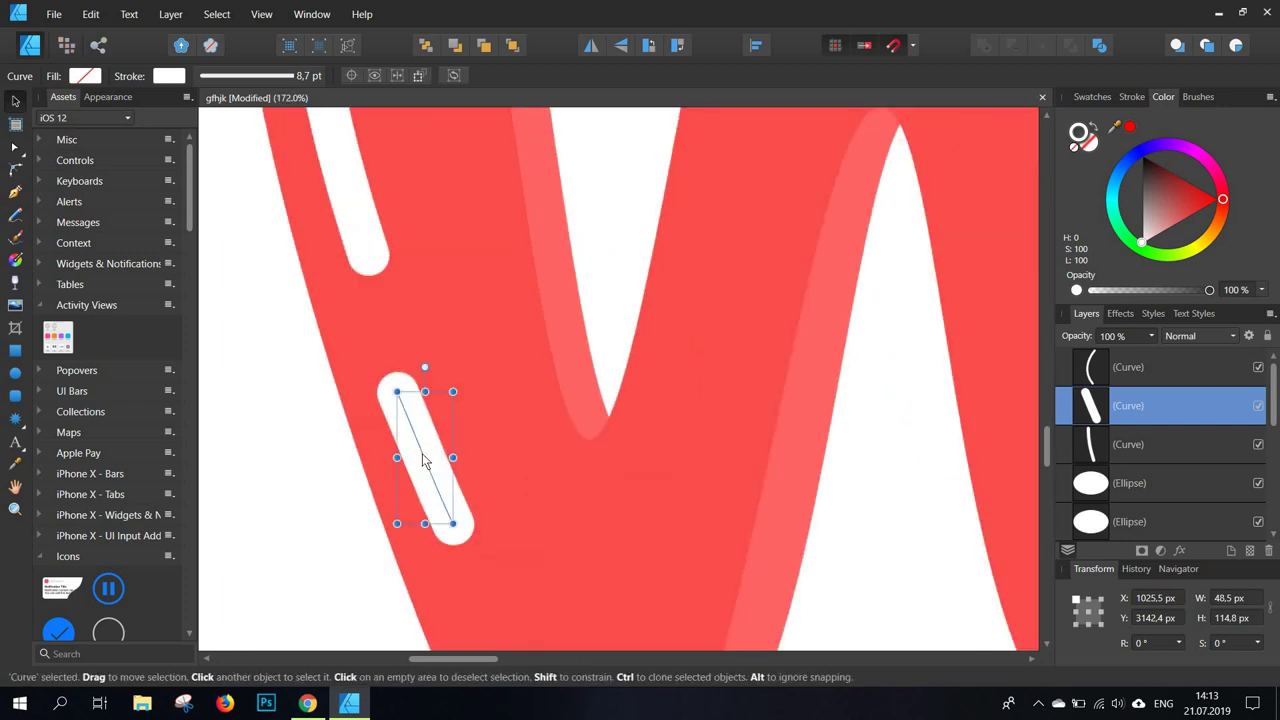
pyautogui.press('a')
pyautogui.moveTo(423, 457); pyautogui.dragTo(410, 460)
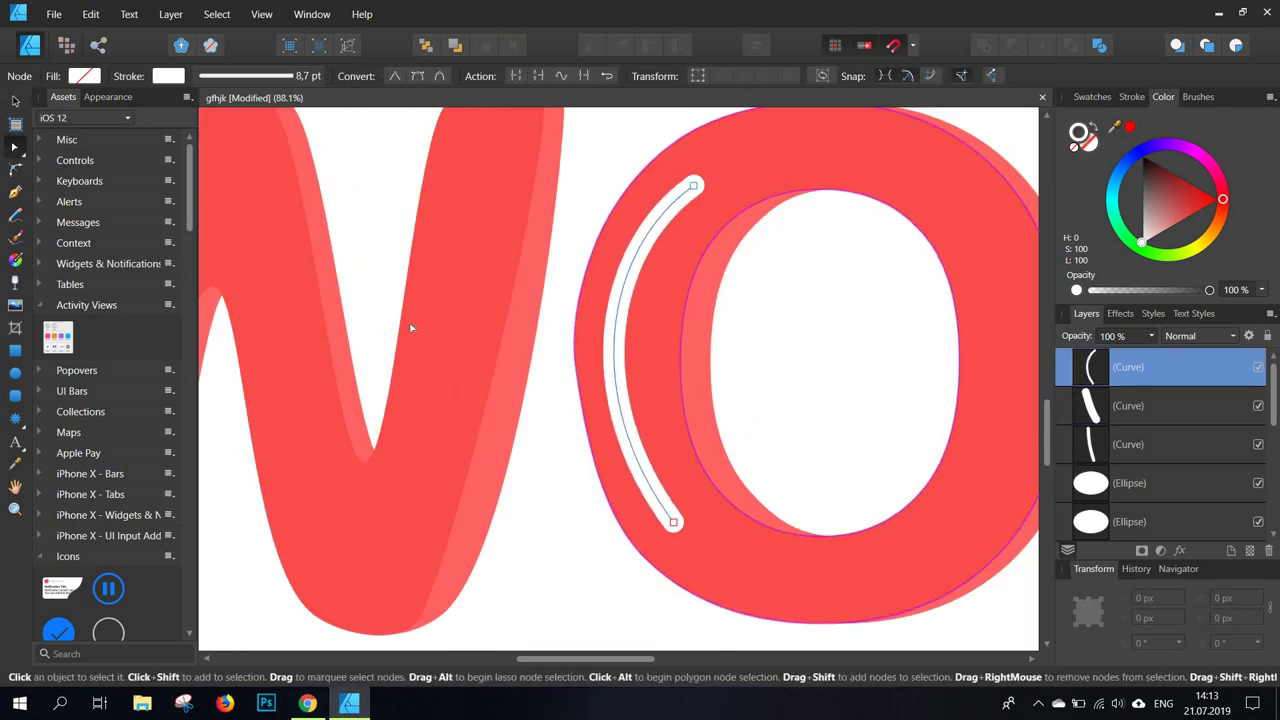
pyautogui.scroll(-4, 414, 329)
pyautogui.scroll(2, 371, 252)
# - Copy both highlight strokes from the first W and place the copies on the second W's left arm at about X 3037, Y 2665 px
pyautogui.click(414, 412)
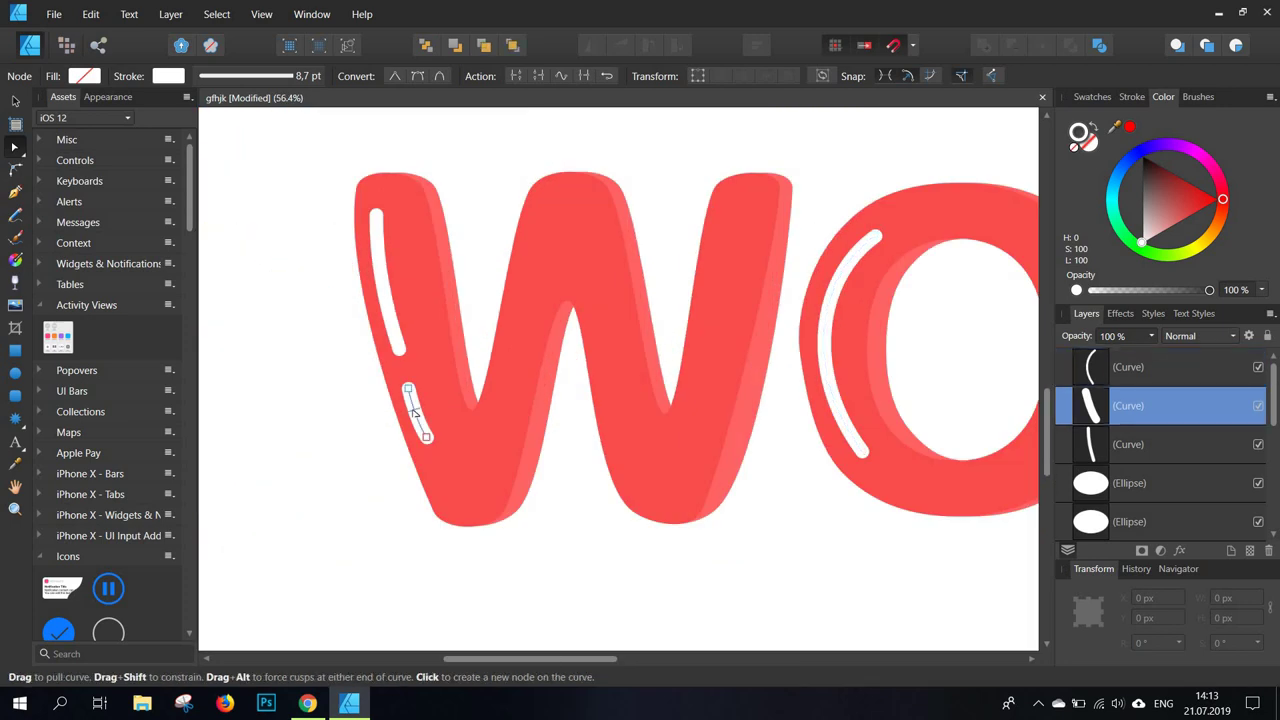
pyautogui.keyDown('shift'); pyautogui.click(389, 309); pyautogui.keyUp('shift')
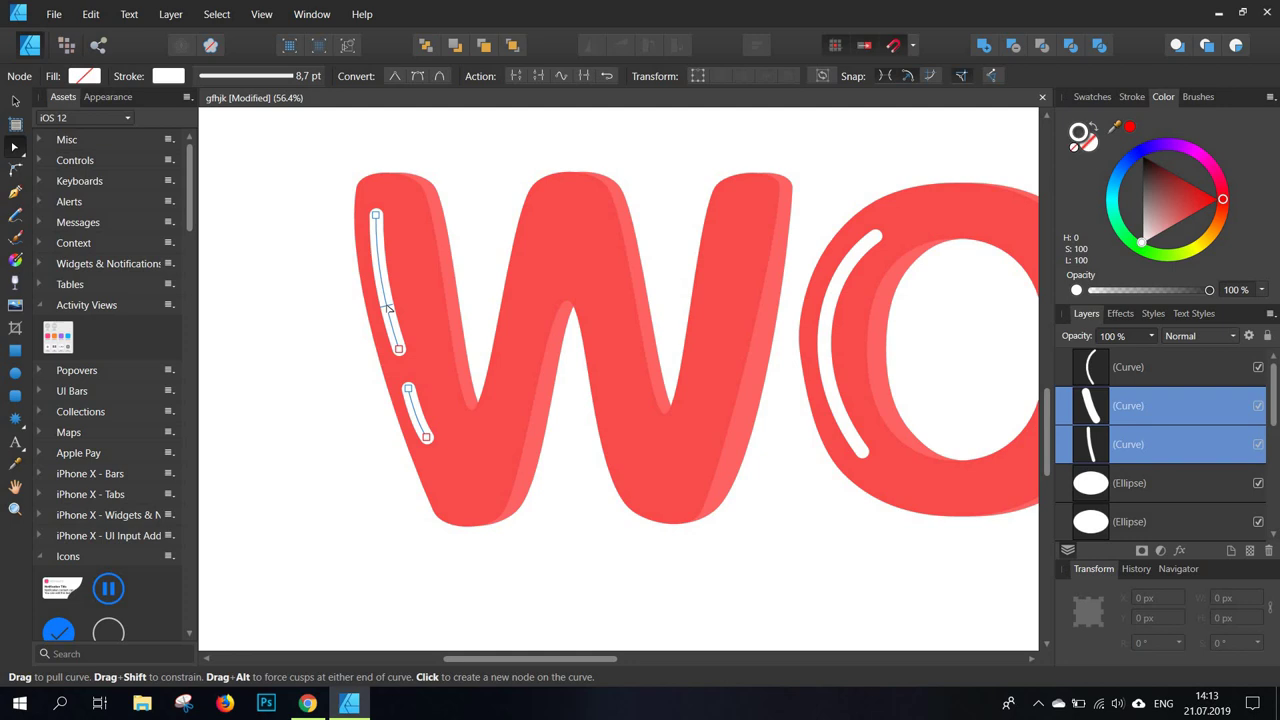
pyautogui.moveTo(902, 293); pyautogui.dragTo(374, 312)
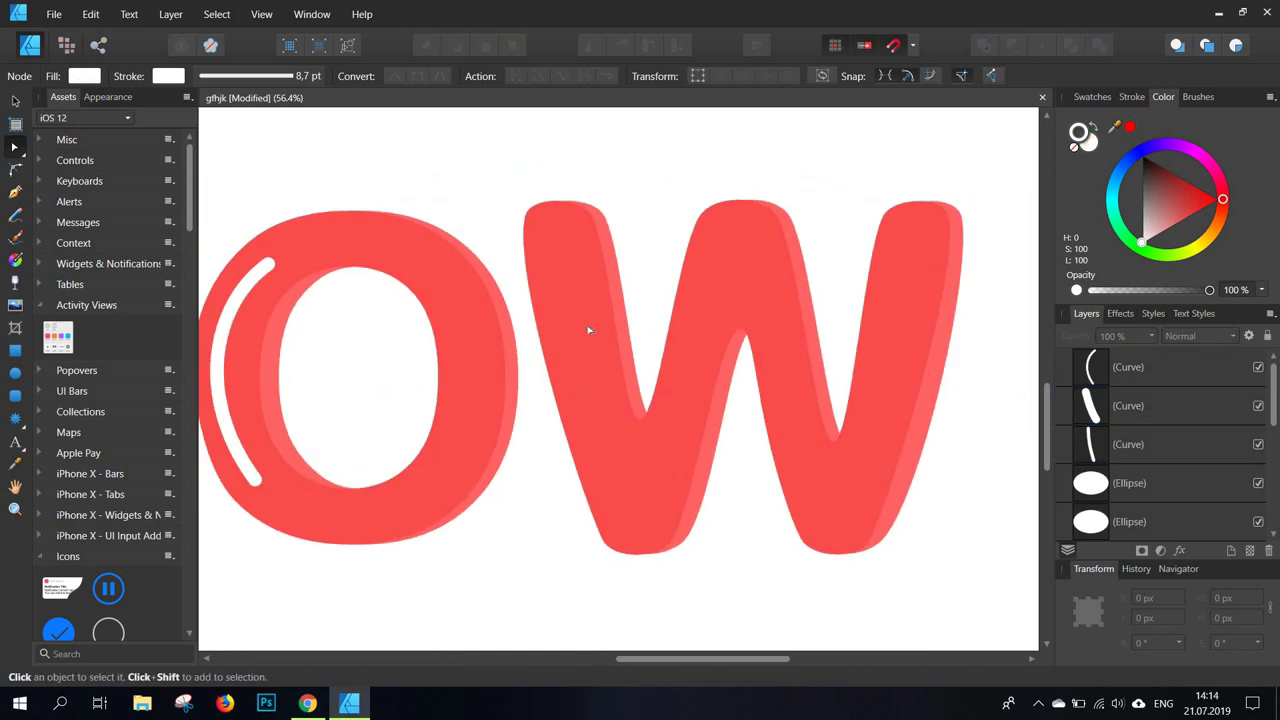
pyautogui.hotkey('ctrl', 'v')
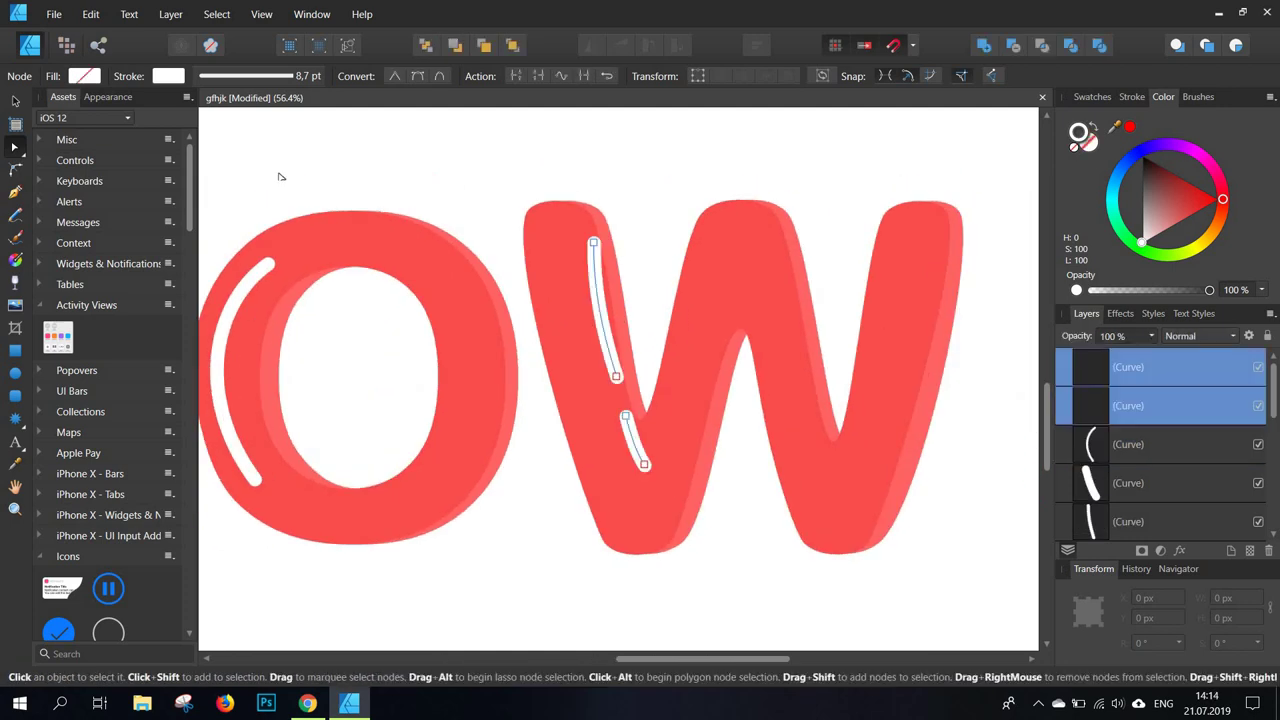
pyautogui.press('v')
pyautogui.moveTo(605, 325); pyautogui.dragTo(567, 325)
pyautogui.scroll(-6, 584, 335)
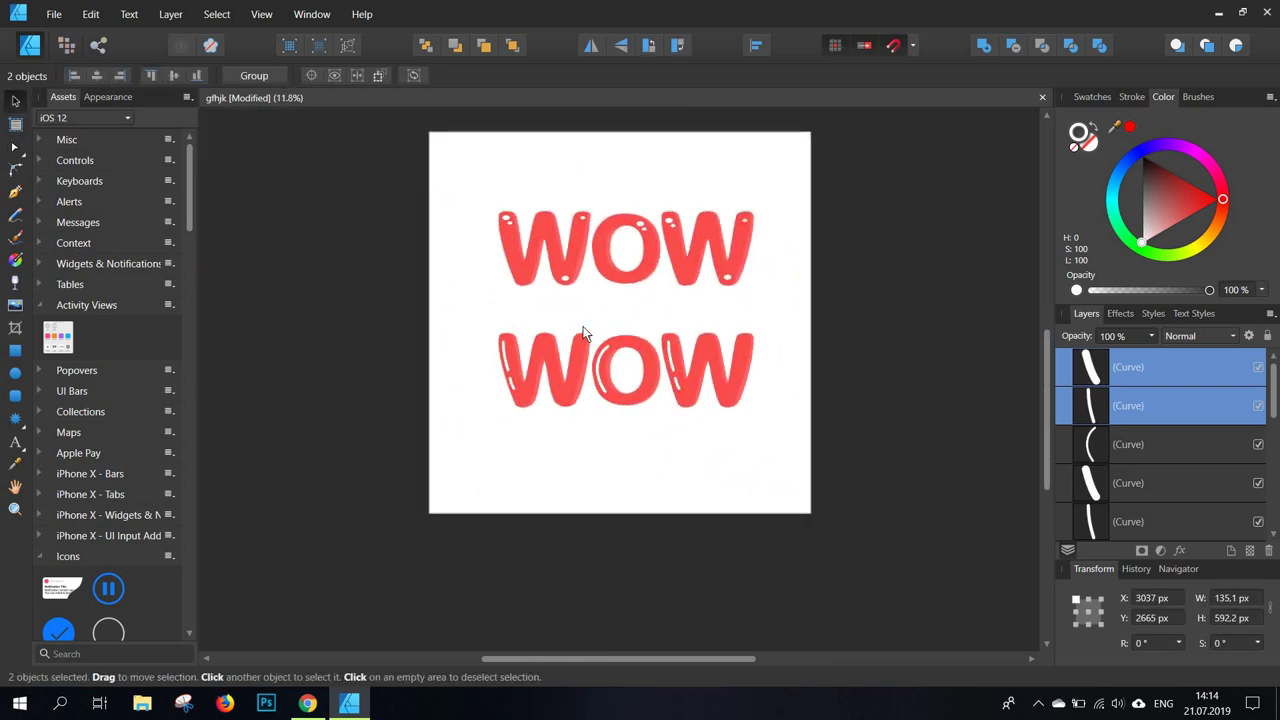
# - Shorten the O's curved highlight by pulling both end nodes inward, to about 136.5 by 515 px
pyautogui.scroll(6, 598, 513)
pyautogui.doubleClick(607, 535)
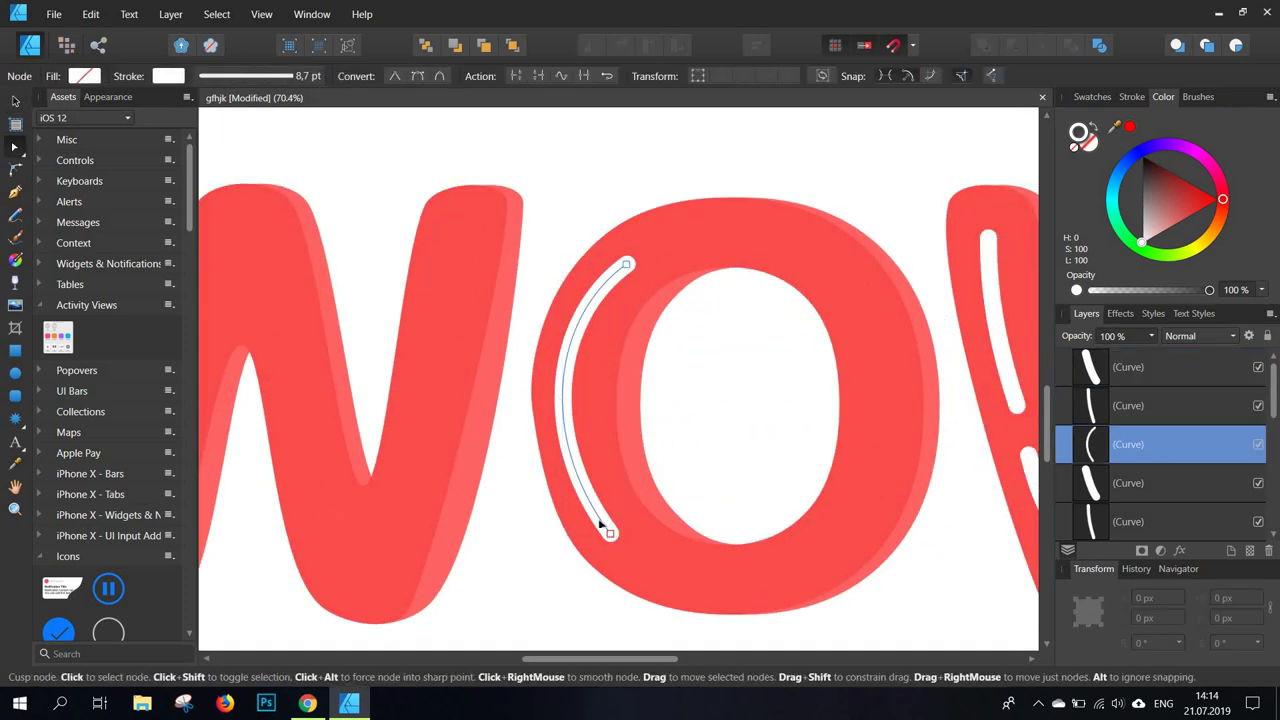
pyautogui.moveTo(608, 530); pyautogui.dragTo(614, 516)
pyautogui.moveTo(626, 267); pyautogui.dragTo(625, 274)
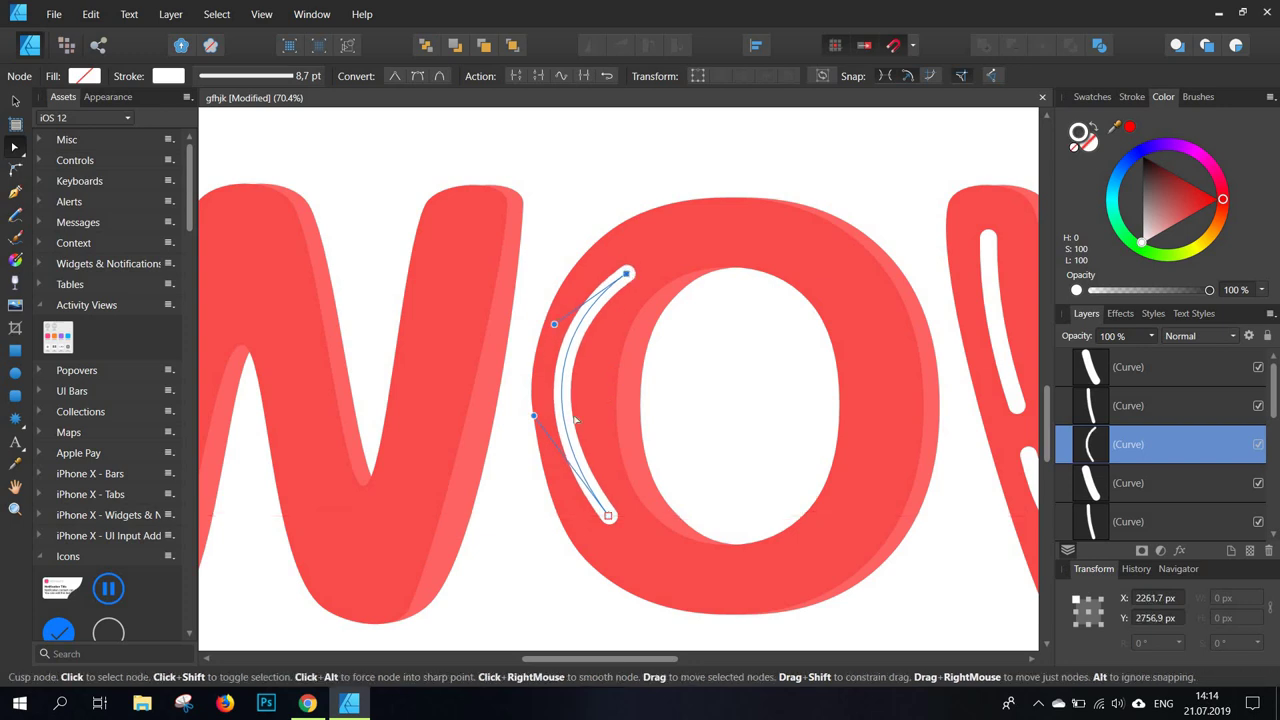
pyautogui.scroll(-4, 668, 484)
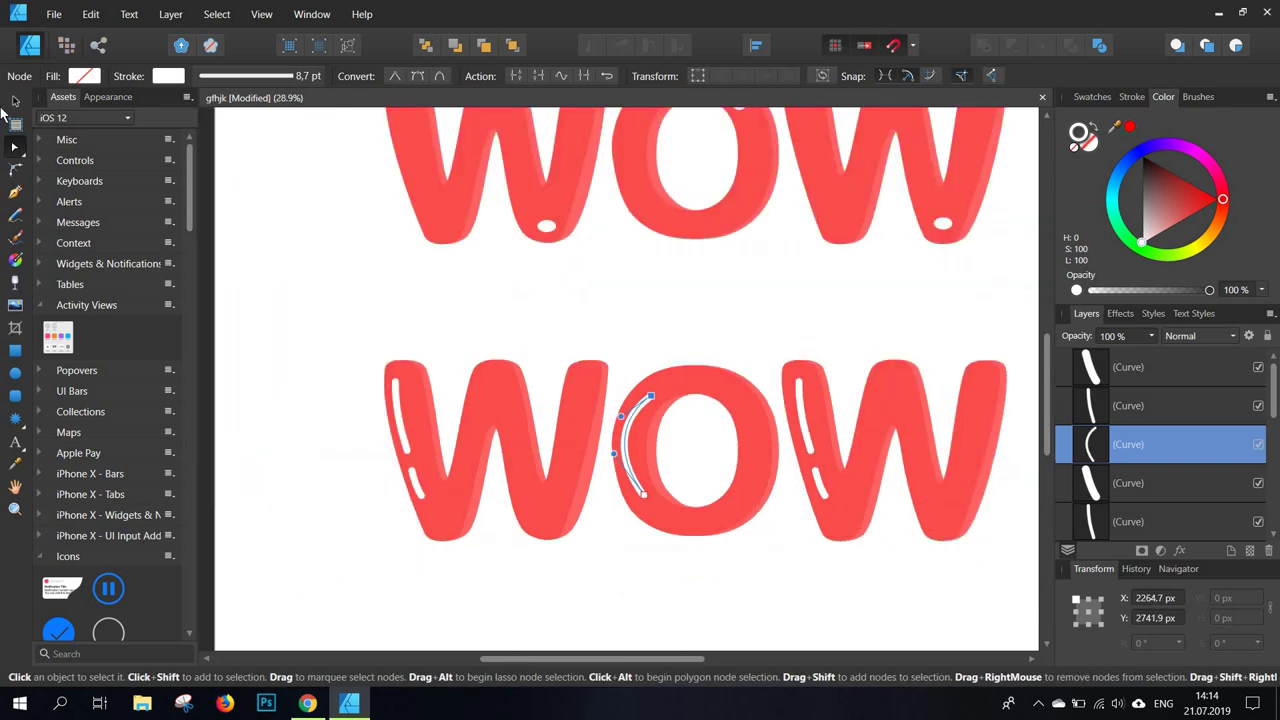
pyautogui.press('v')
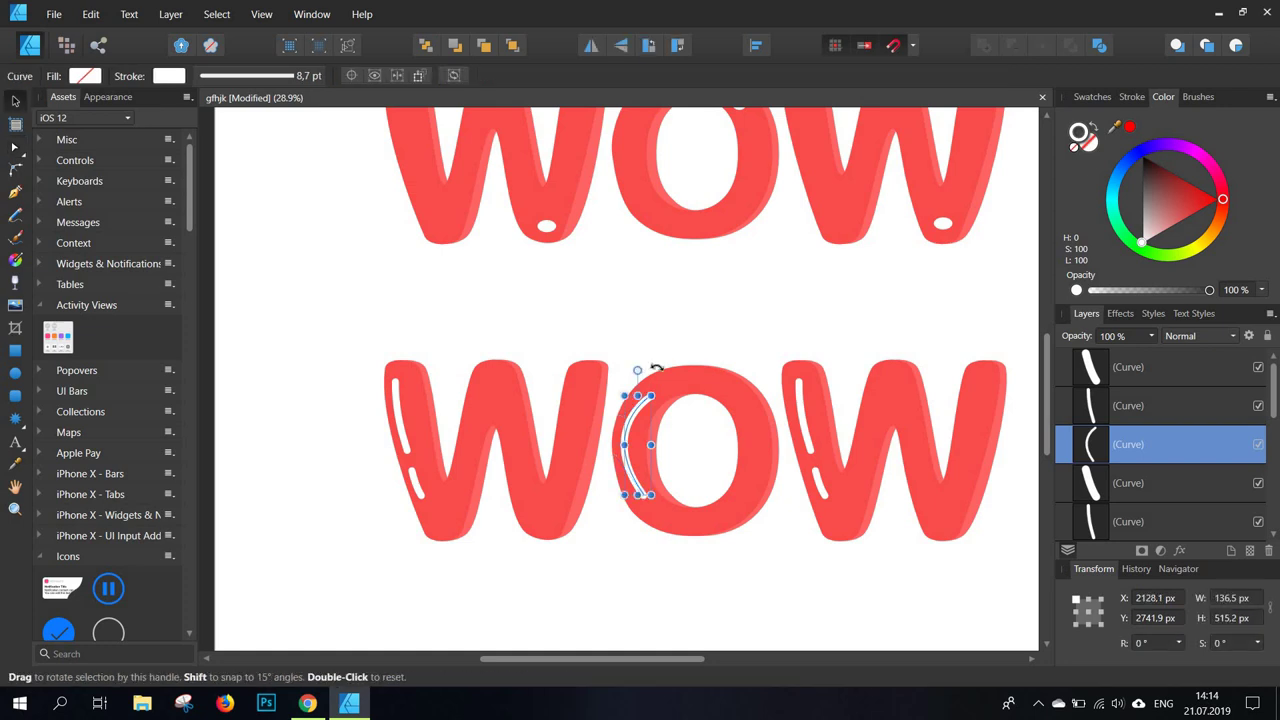
# - Shear the O's curved highlight to 16.4° and rotate it to about -27.5°, positioning it along the letter's upper-left edge
pyautogui.moveTo(661, 369); pyautogui.dragTo(759, 369)
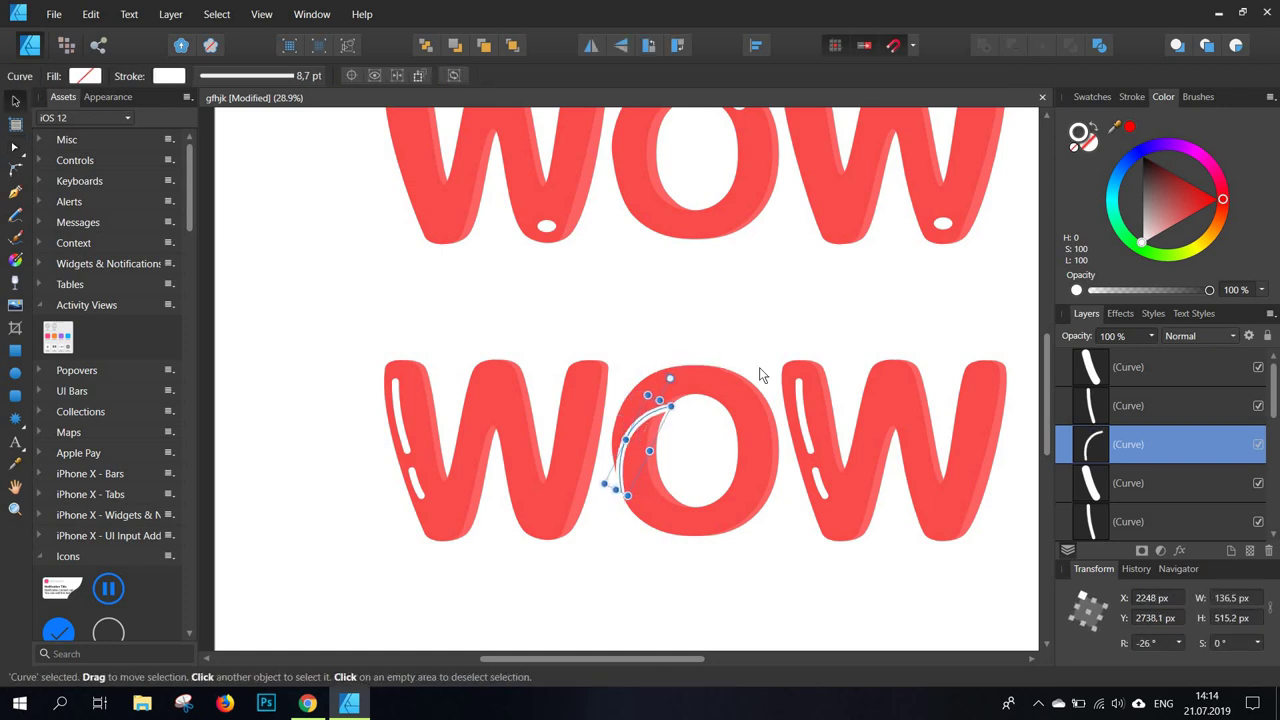
pyautogui.hotkey('ctrl', 'z')
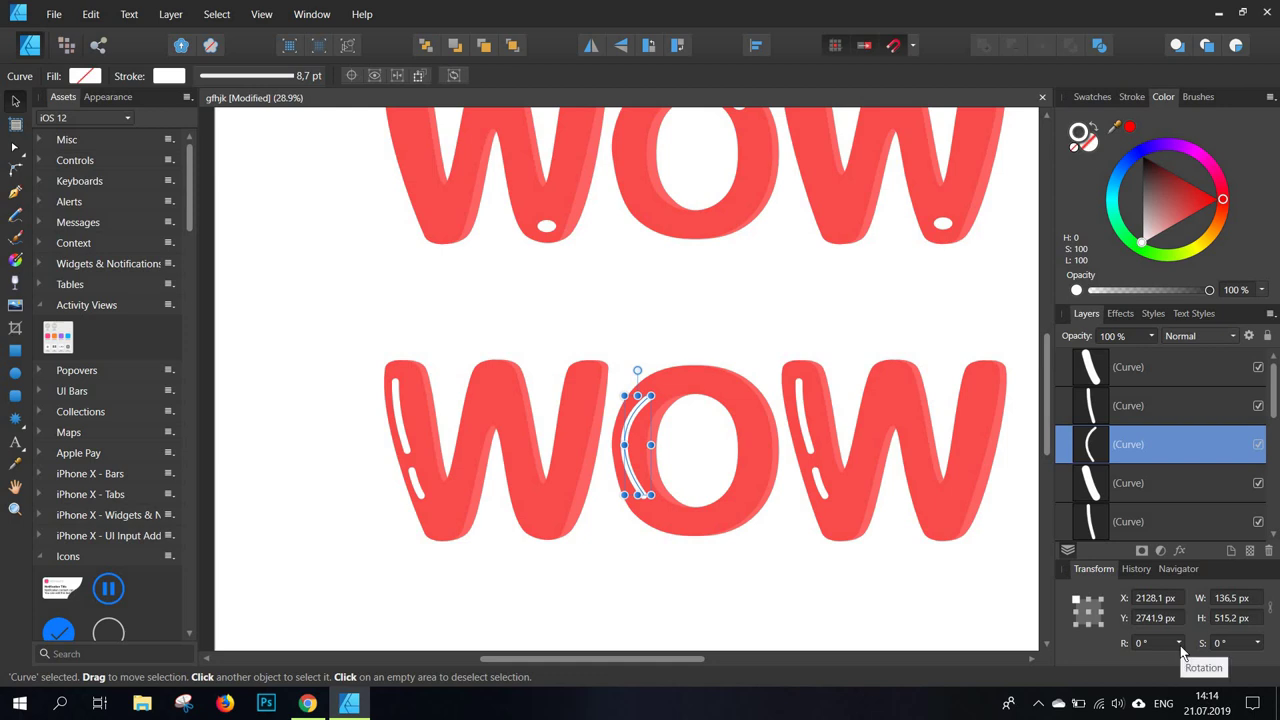
pyautogui.click(1180, 645)
pyautogui.moveTo(1192, 658); pyautogui.dragTo(1225, 657)
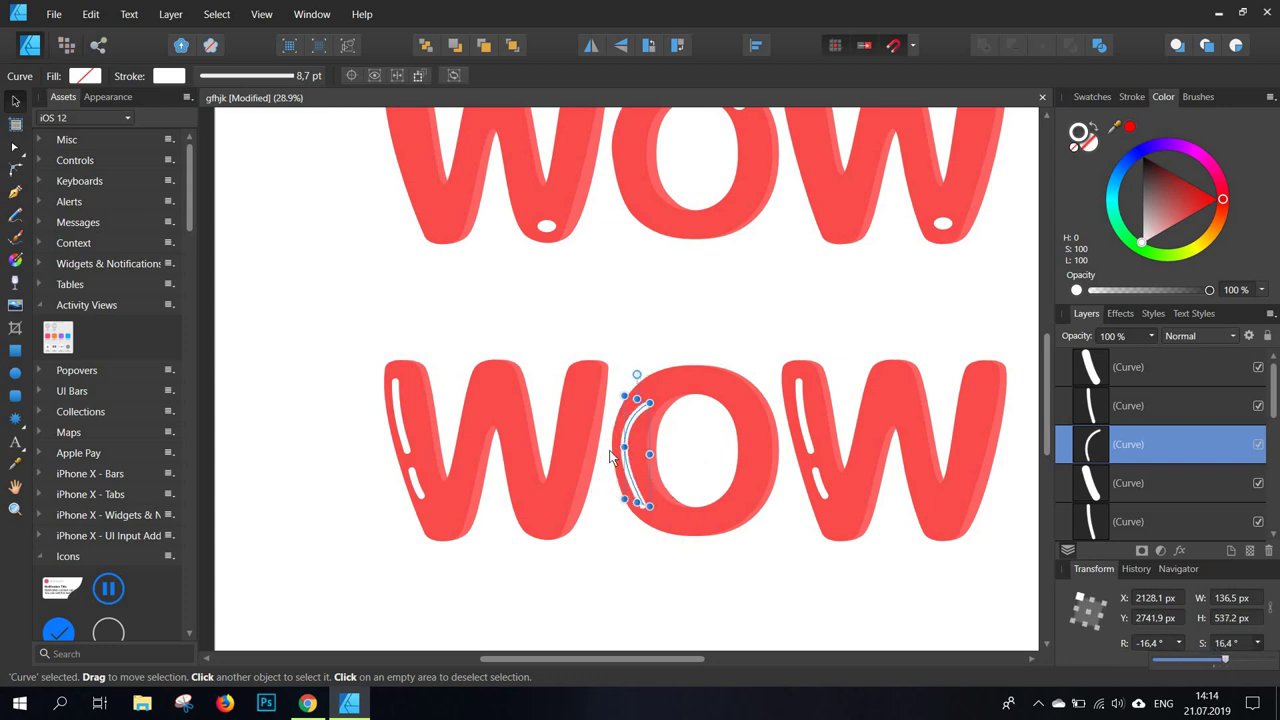
pyautogui.scroll(2, 617, 446)
pyautogui.moveTo(651, 344); pyautogui.dragTo(673, 344)
pyautogui.moveTo(650, 401); pyautogui.dragTo(660, 385)
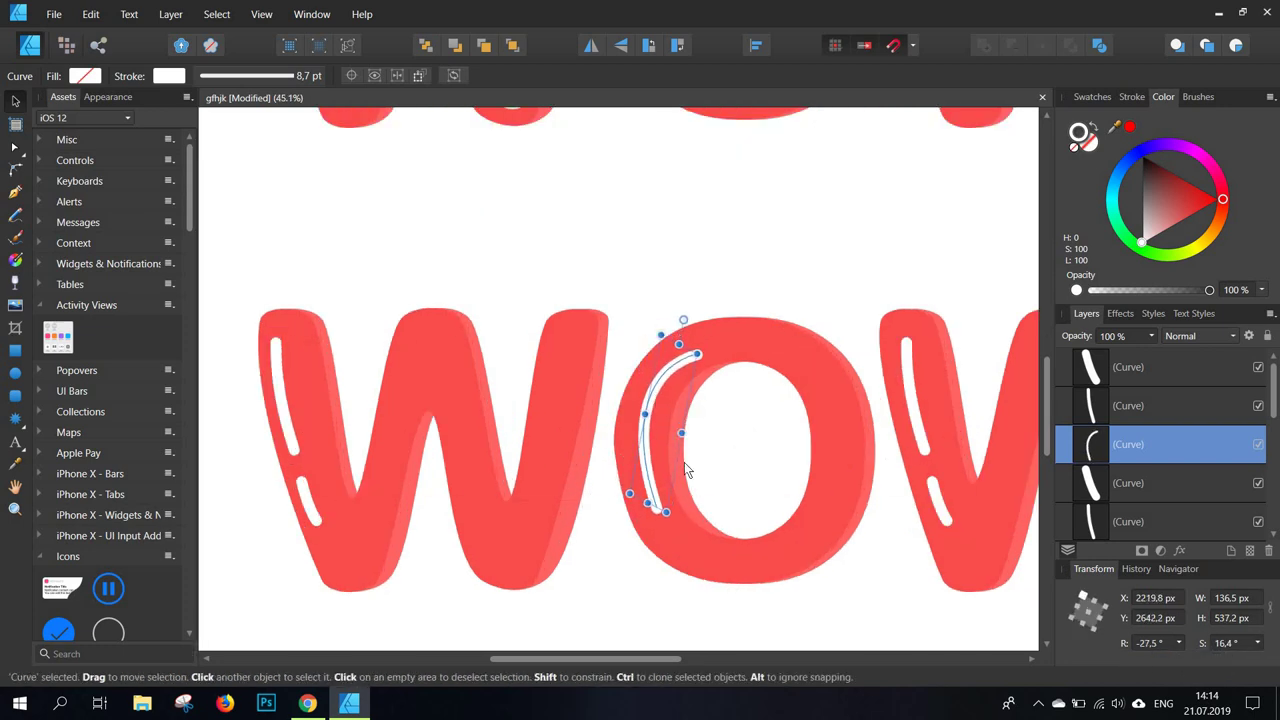
pyautogui.scroll(-5, 684, 462)
pyautogui.scroll(5, 685, 383)
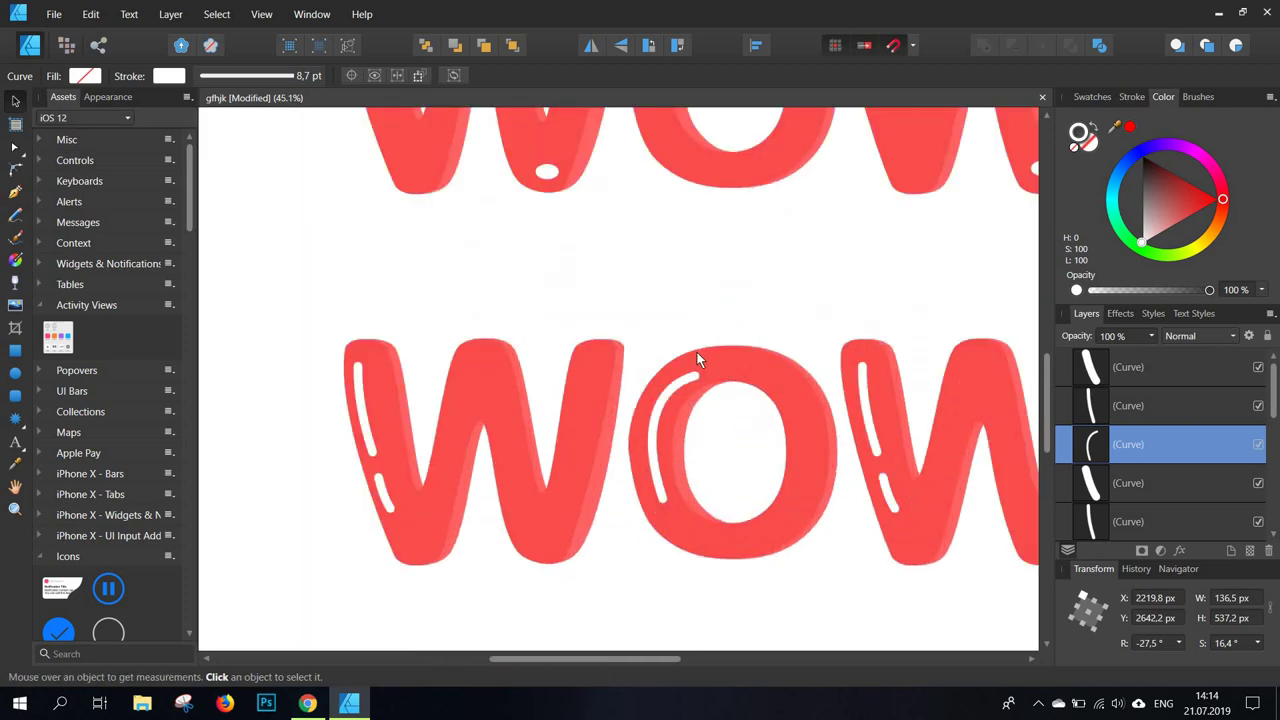
# - Pull the upper end node of the O's curved highlight slightly up and outward along the letter
pyautogui.scroll(2, 697, 353)
pyautogui.press('a')
pyautogui.moveTo(716, 345); pyautogui.dragTo(725, 332)
pyautogui.scroll(-7, 787, 416)
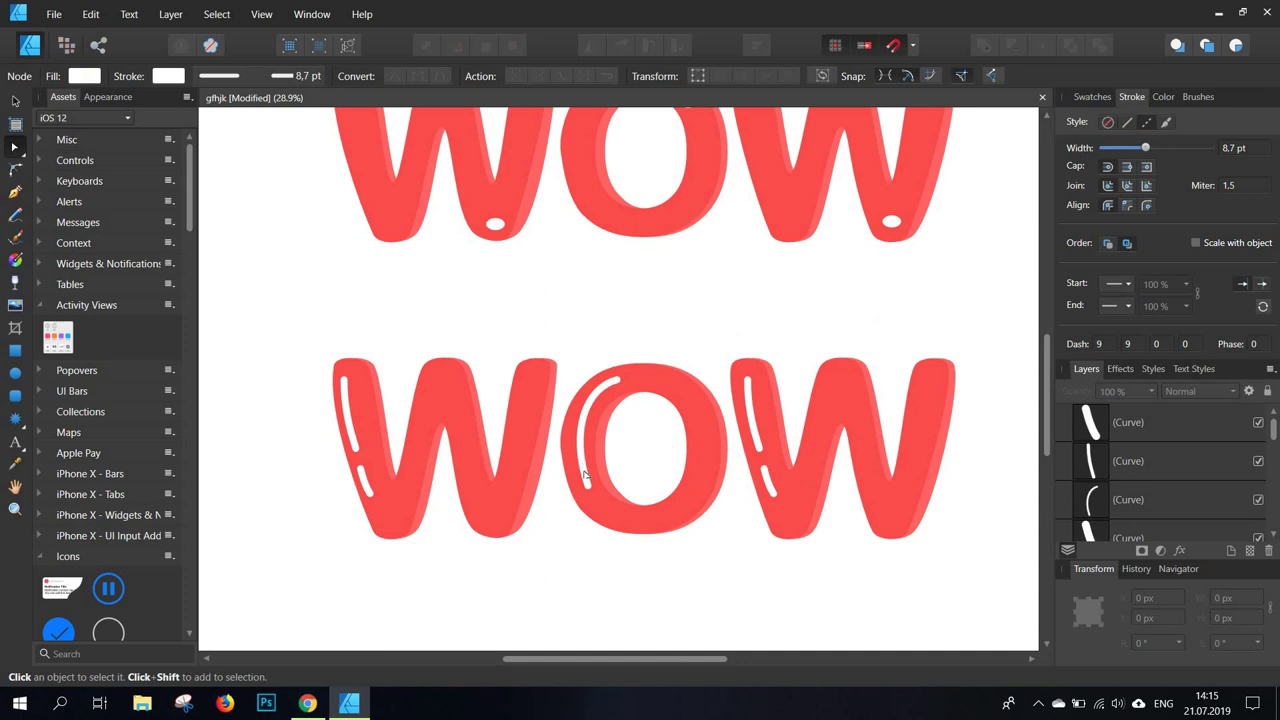
# - Switch the O's curved highlight to a dashed stroke and set its first dash length to 9
pyautogui.scroll(2, 586, 474)
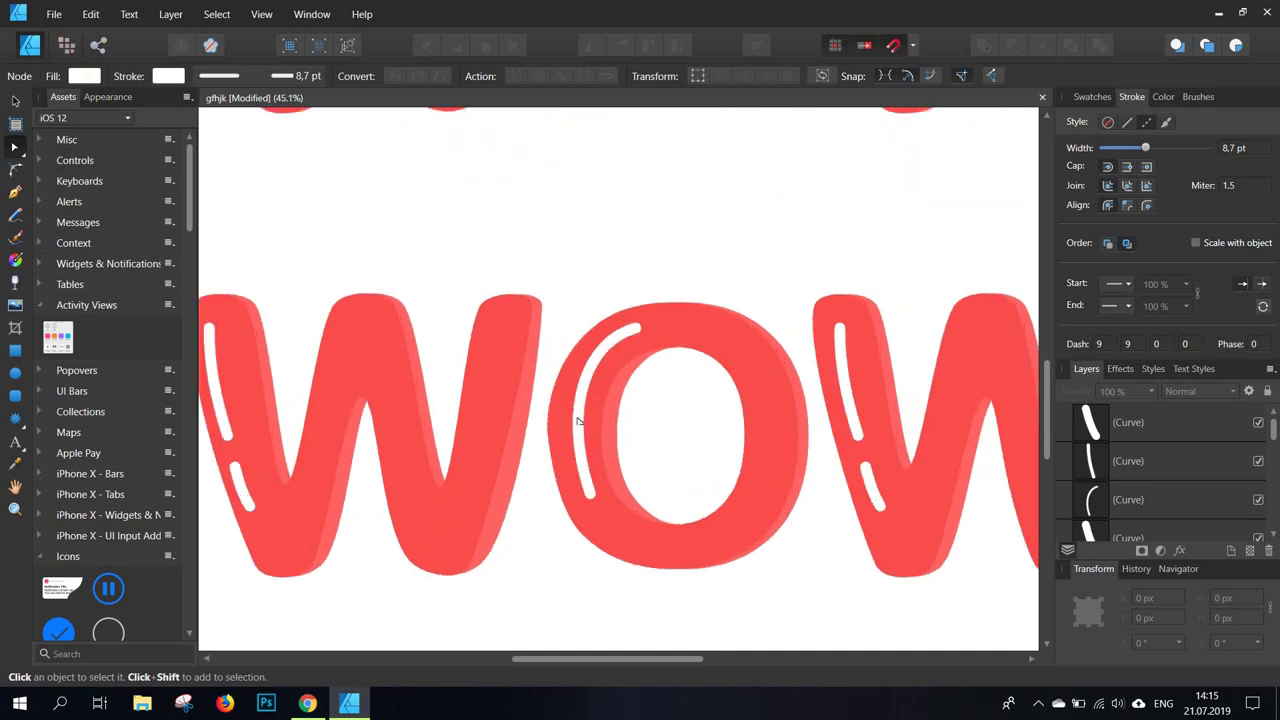
pyautogui.click(578, 421)
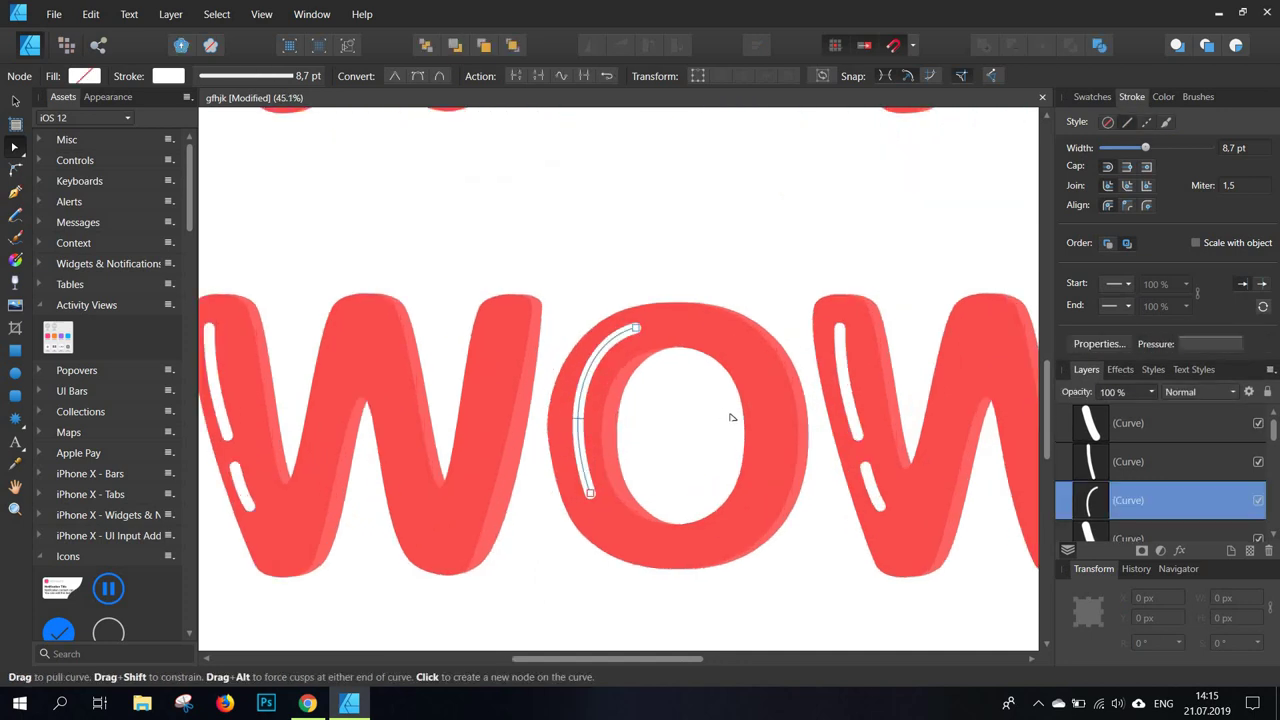
pyautogui.click(1147, 121)
pyautogui.scroll(3, 619, 422)
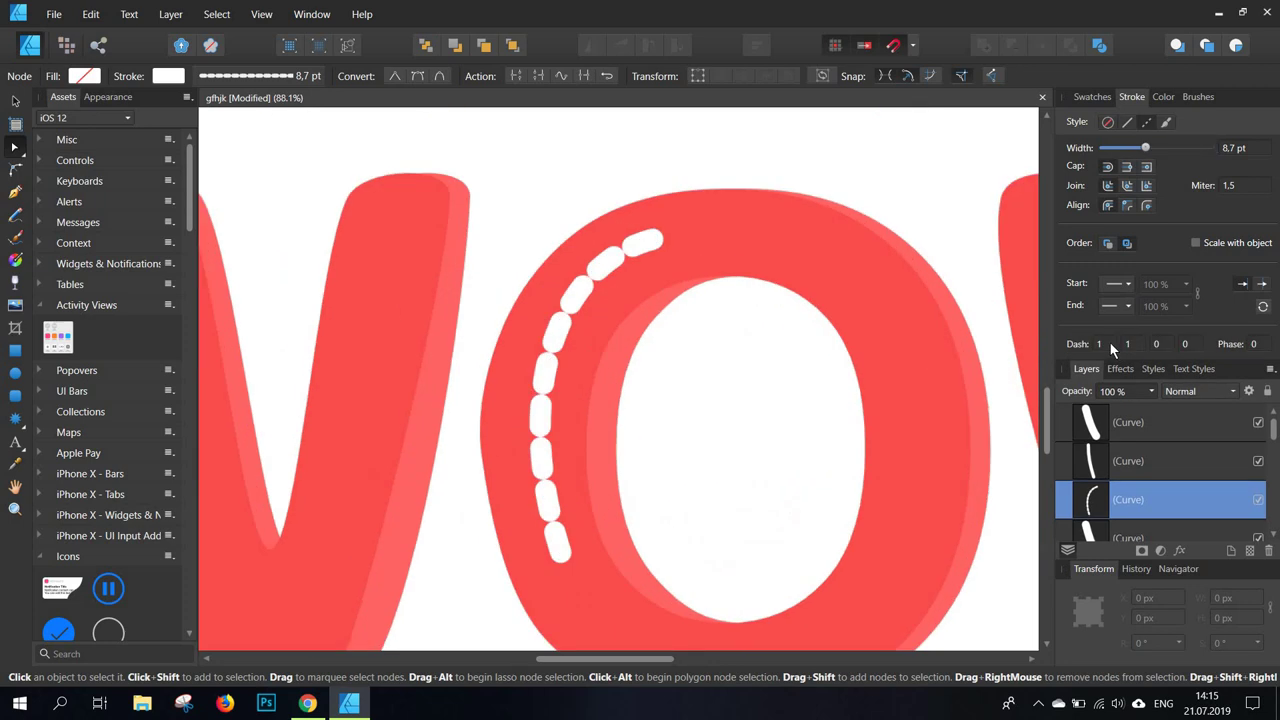
pyautogui.click(1101, 343)
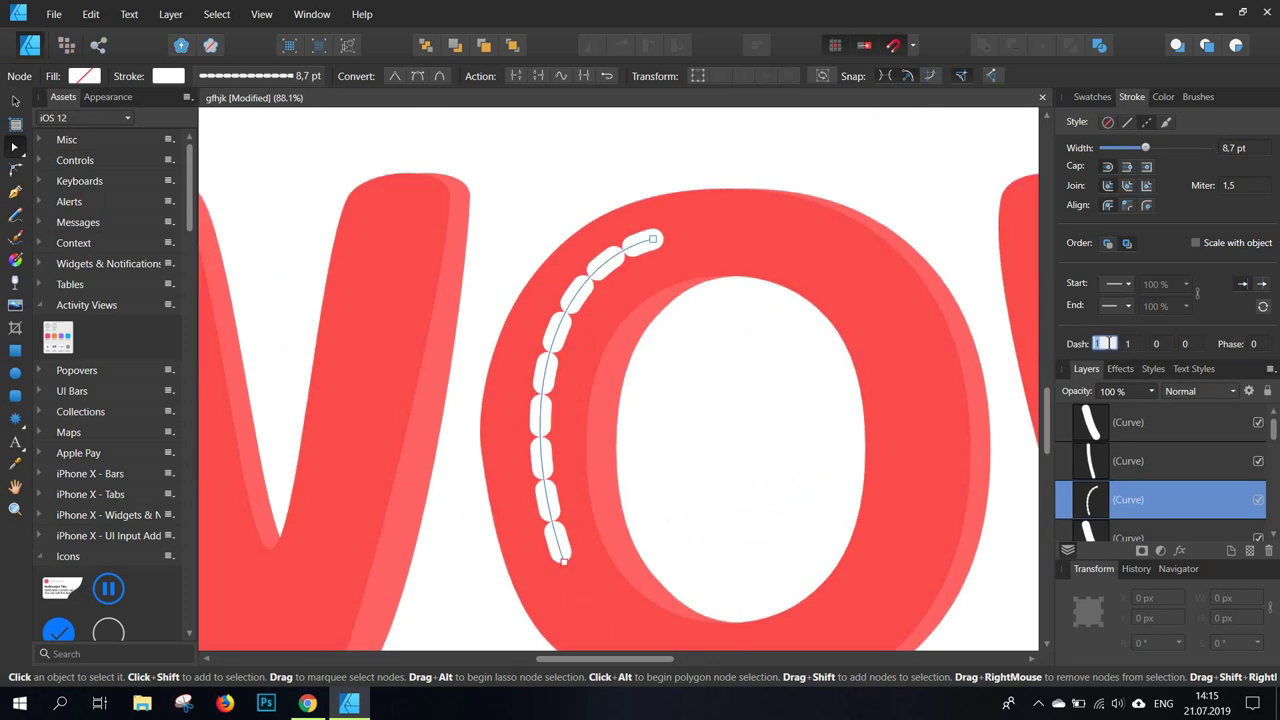
pyautogui.write('9')
pyautogui.press('Return')
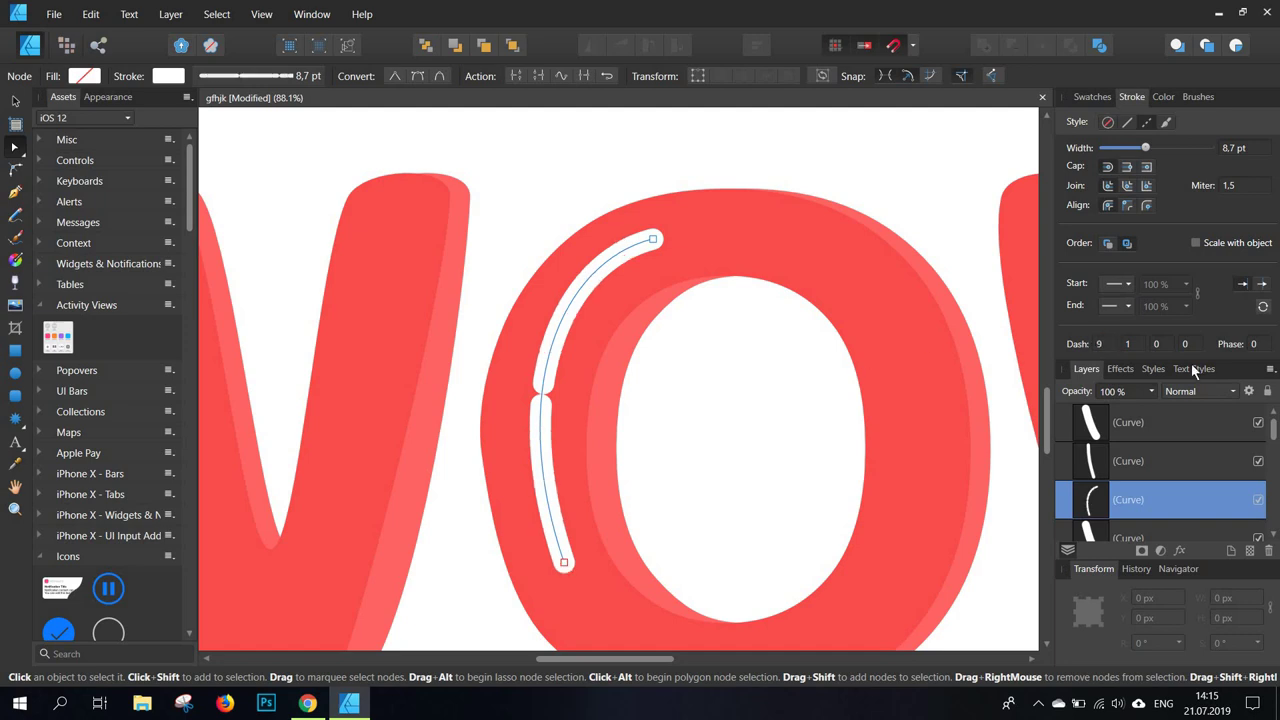
# - Set the dash gap of the O's highlight to 9 and deselect the curve
pyautogui.click(1126, 343)
pyautogui.write('9')
pyautogui.press('Return')
pyautogui.scroll(-1, 723, 290)
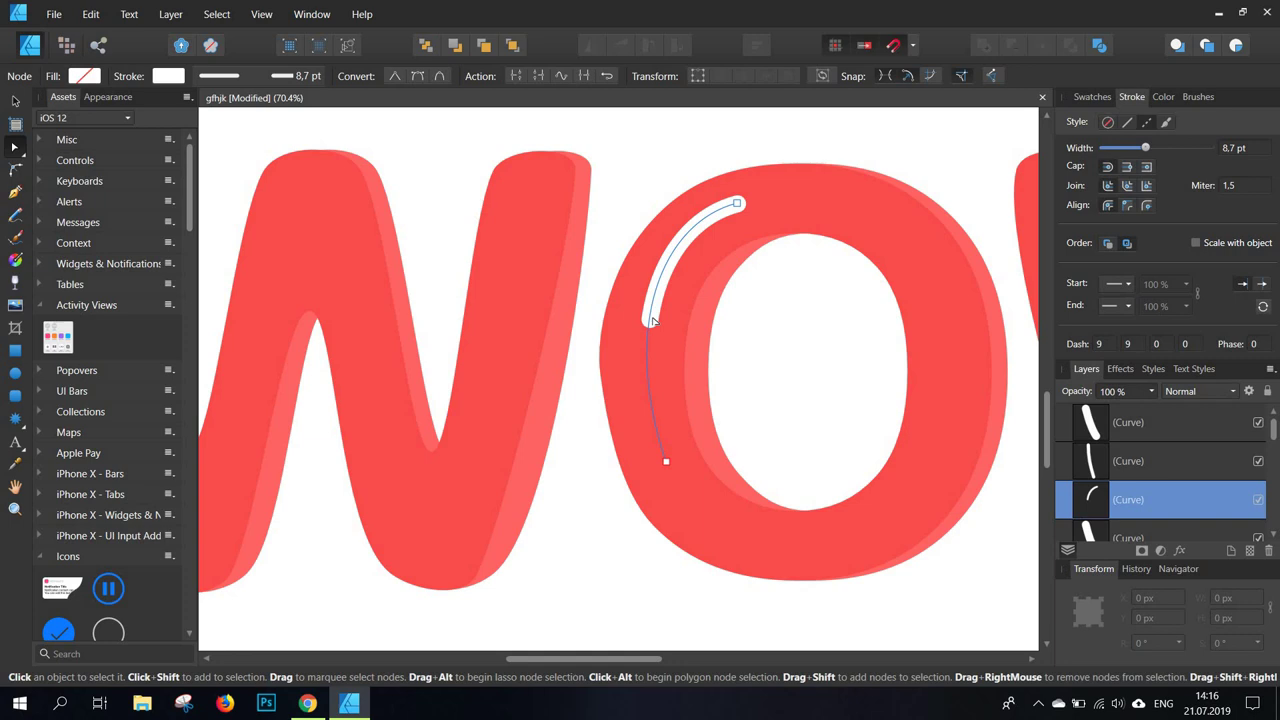
pyautogui.scroll(-4, 652, 321)
pyautogui.scroll(-2, 733, 347)
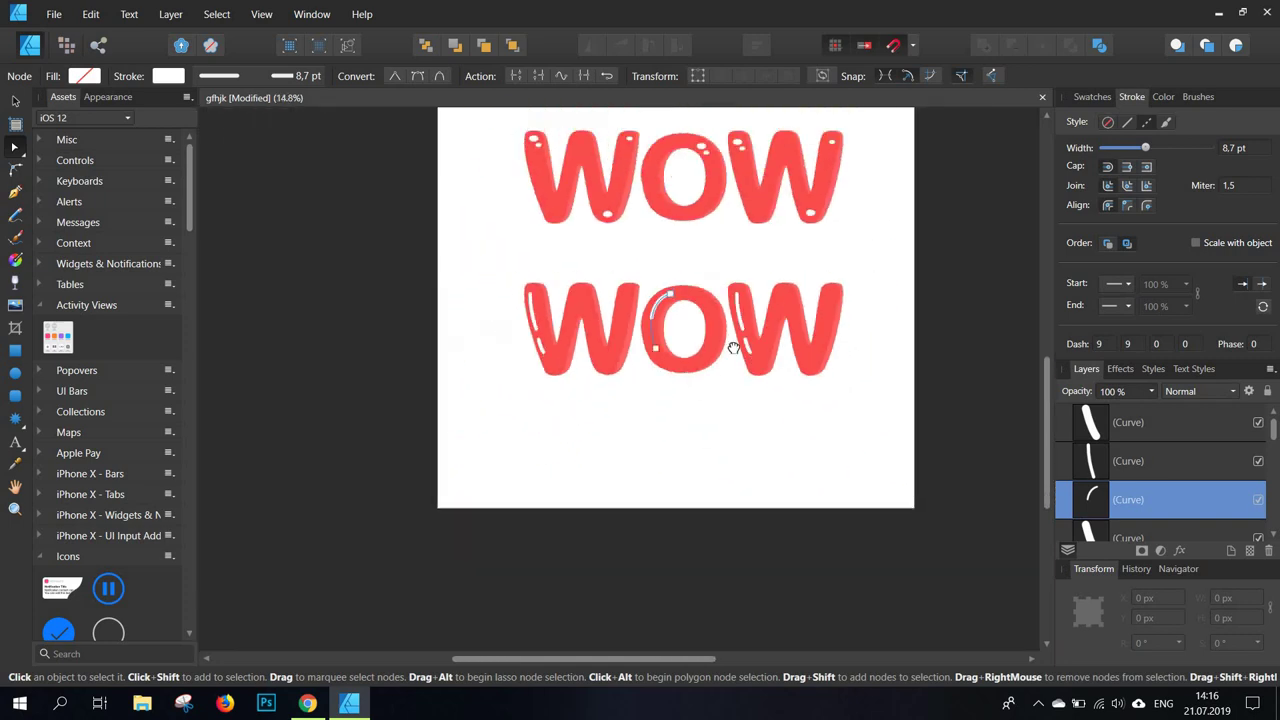
pyautogui.click(923, 200)
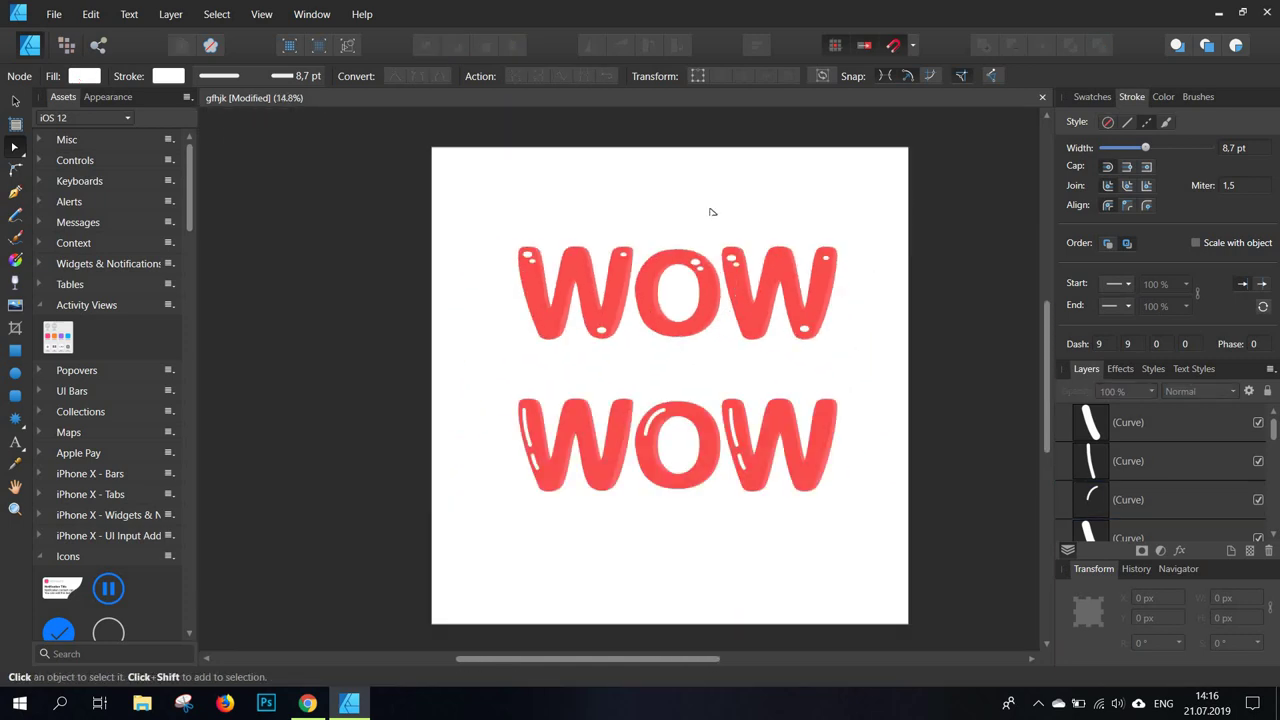
# - Enable a transparent background in the document setup's color settings
pyautogui.click(64, 14)
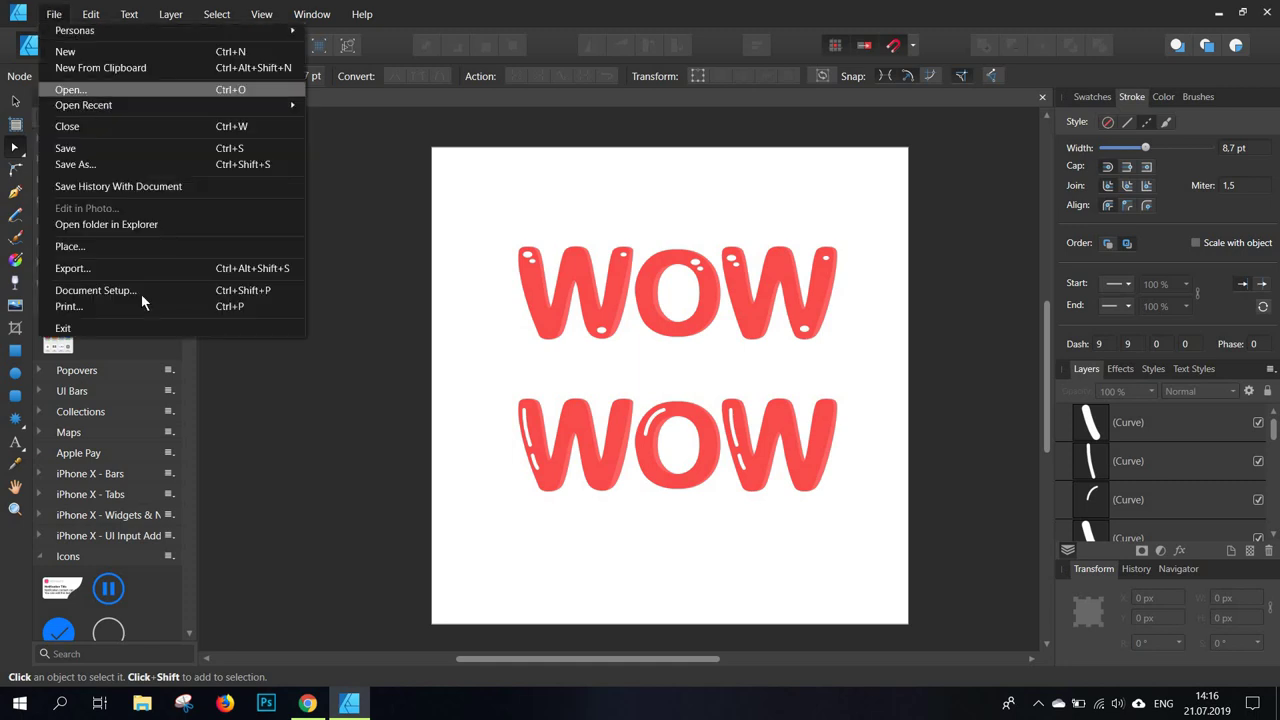
pyautogui.click(141, 294)
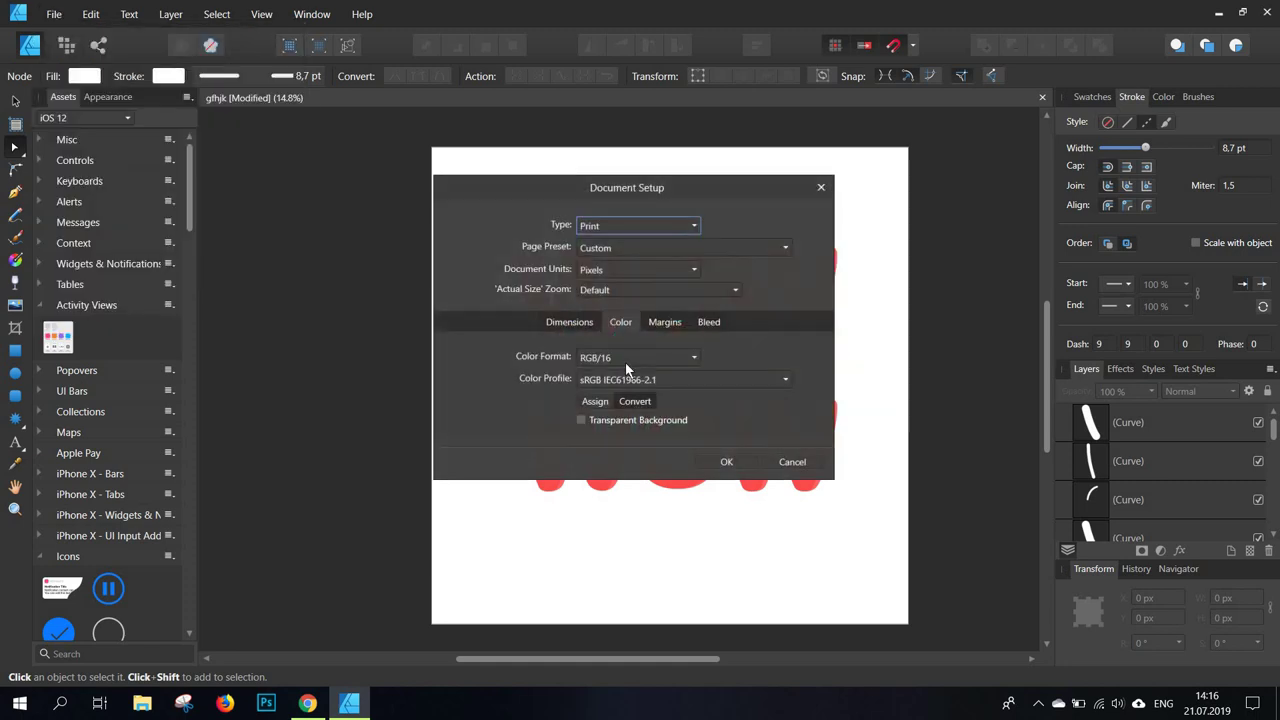
pyautogui.click(627, 421)
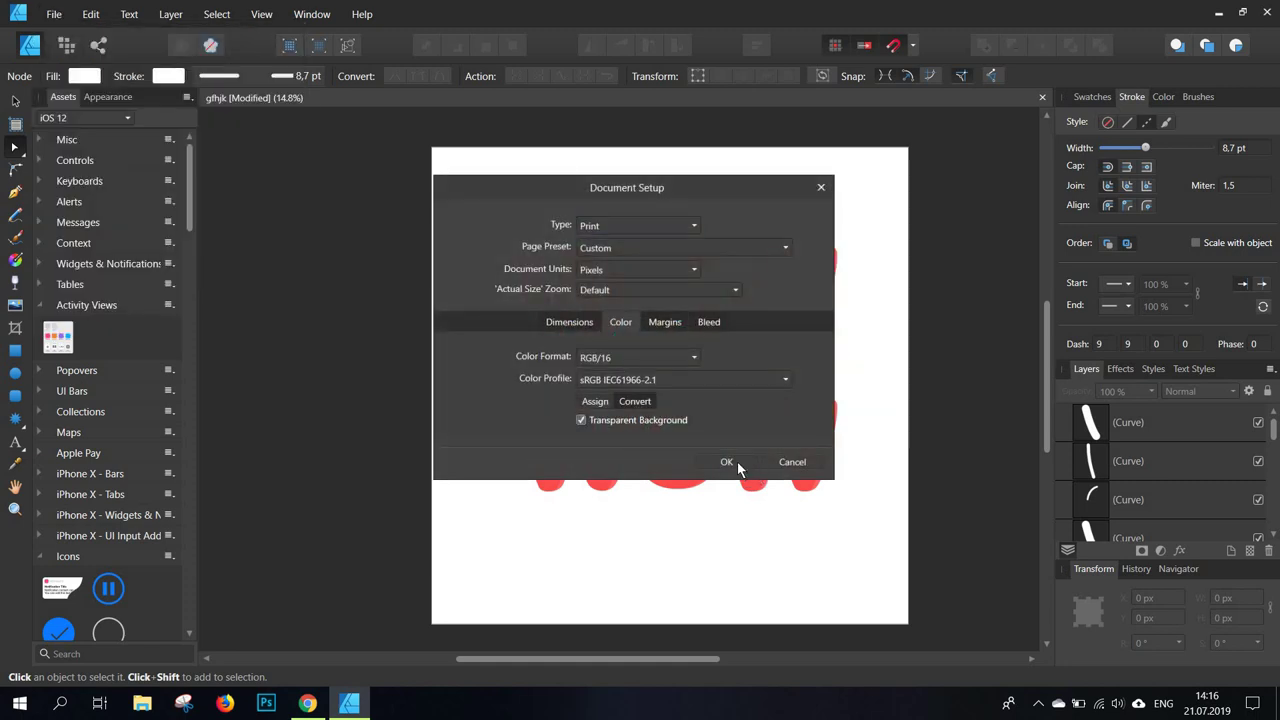
pyautogui.click(729, 461)
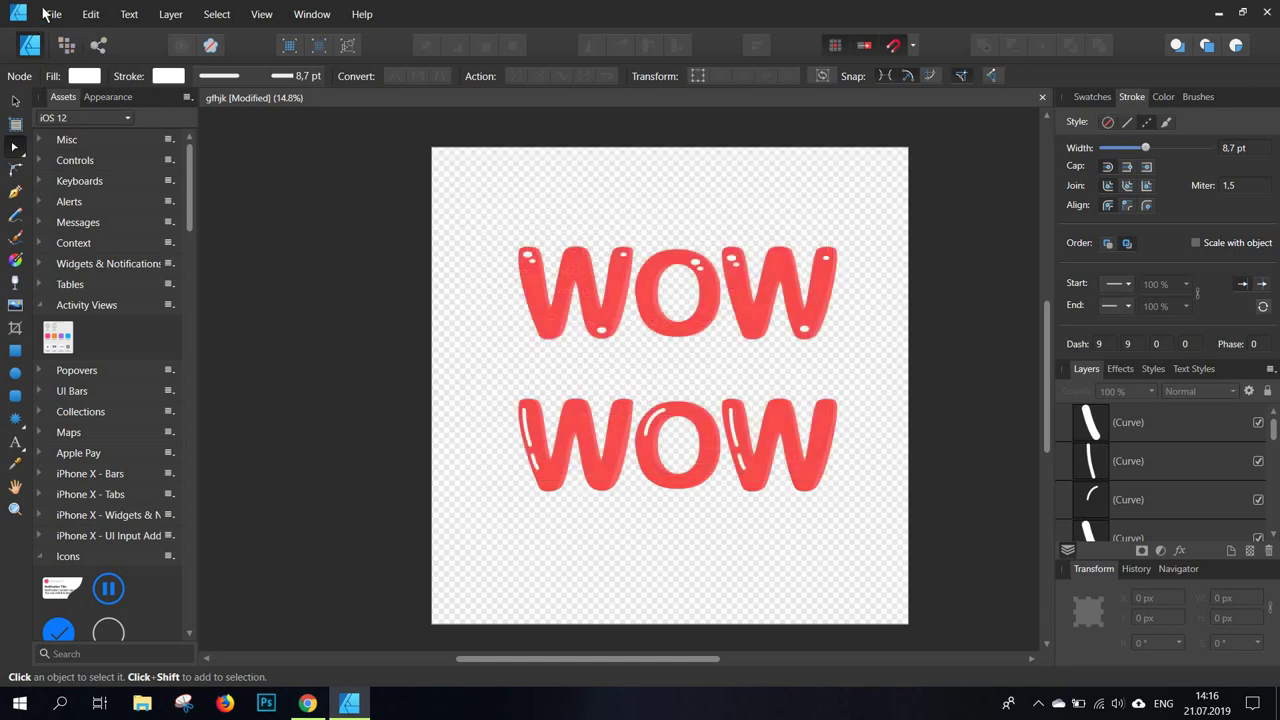
# - View the PNG export settings and close them without exporting
pyautogui.click(48, 14)
pyautogui.click(109, 268)
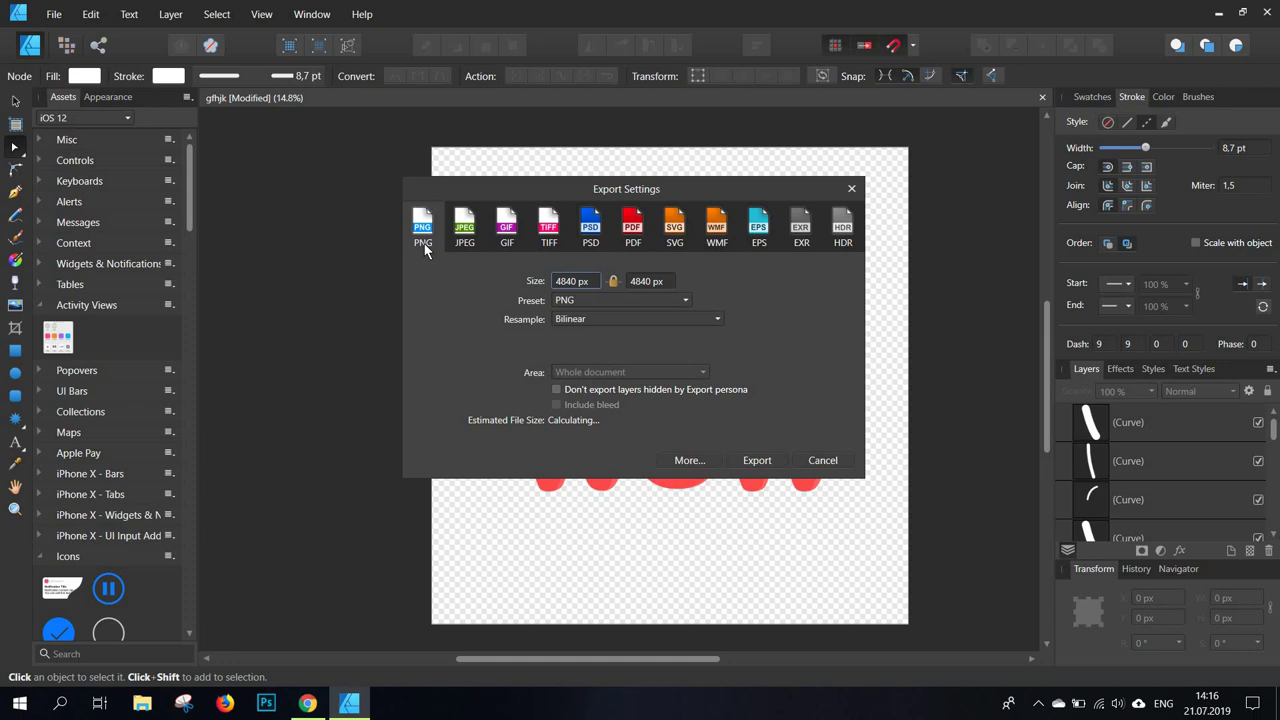
pyautogui.click(848, 192)
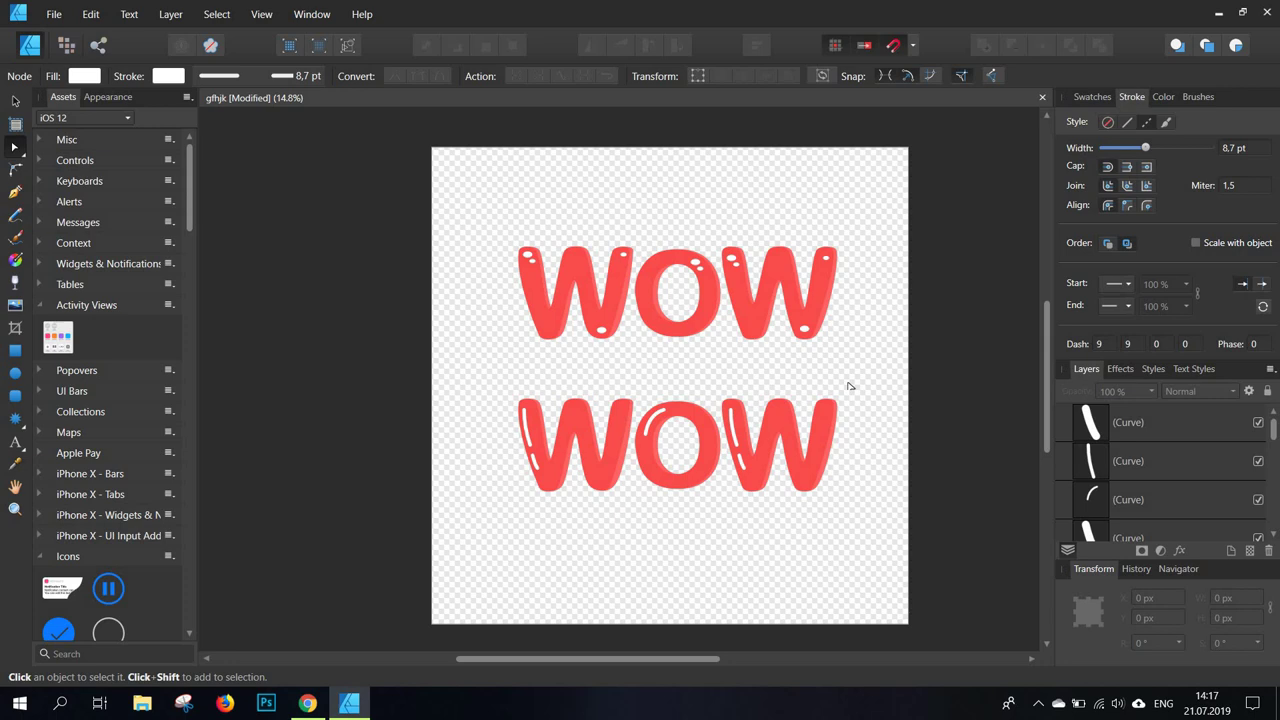
pyautogui.scroll(3, 724, 296)
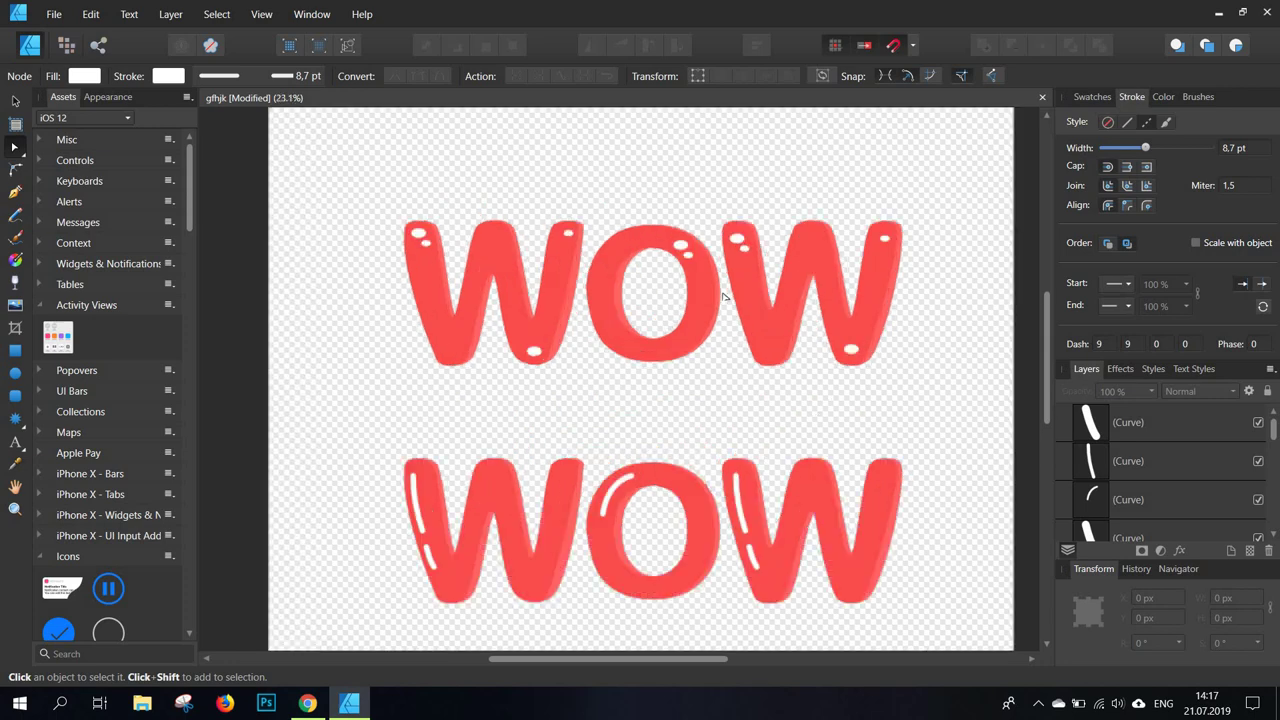
pyautogui.scroll(-2, 724, 296)
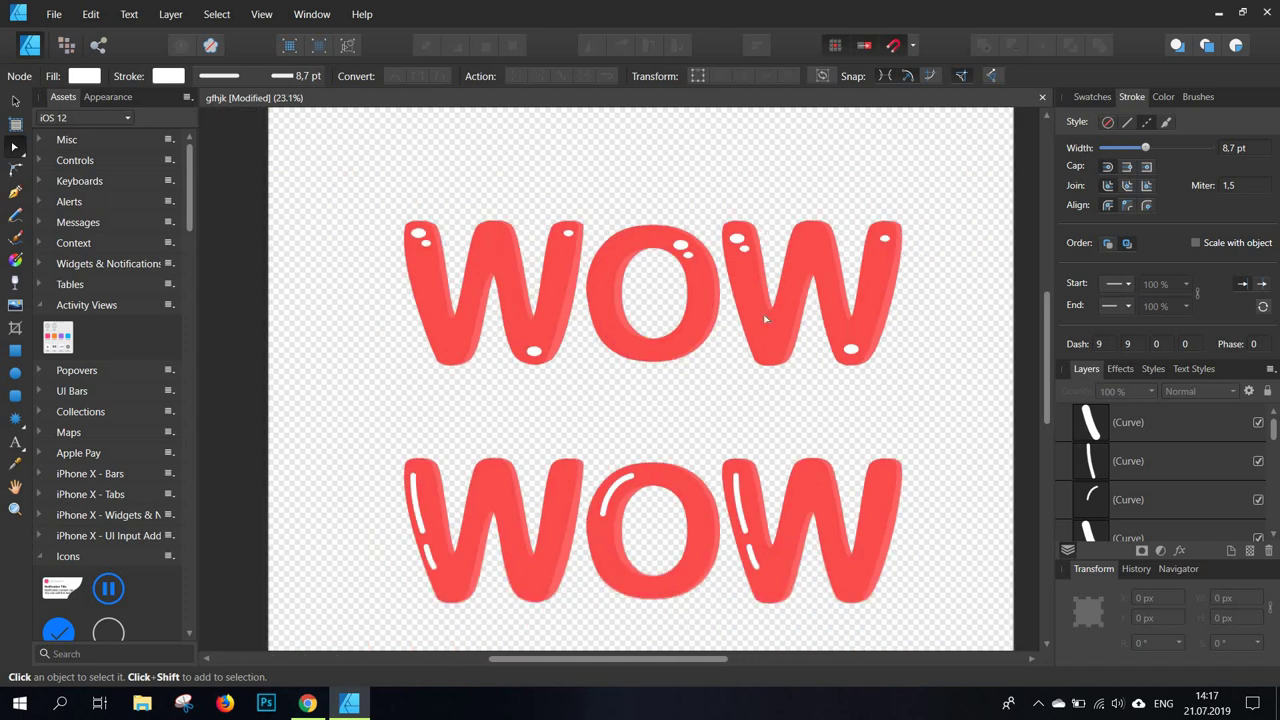